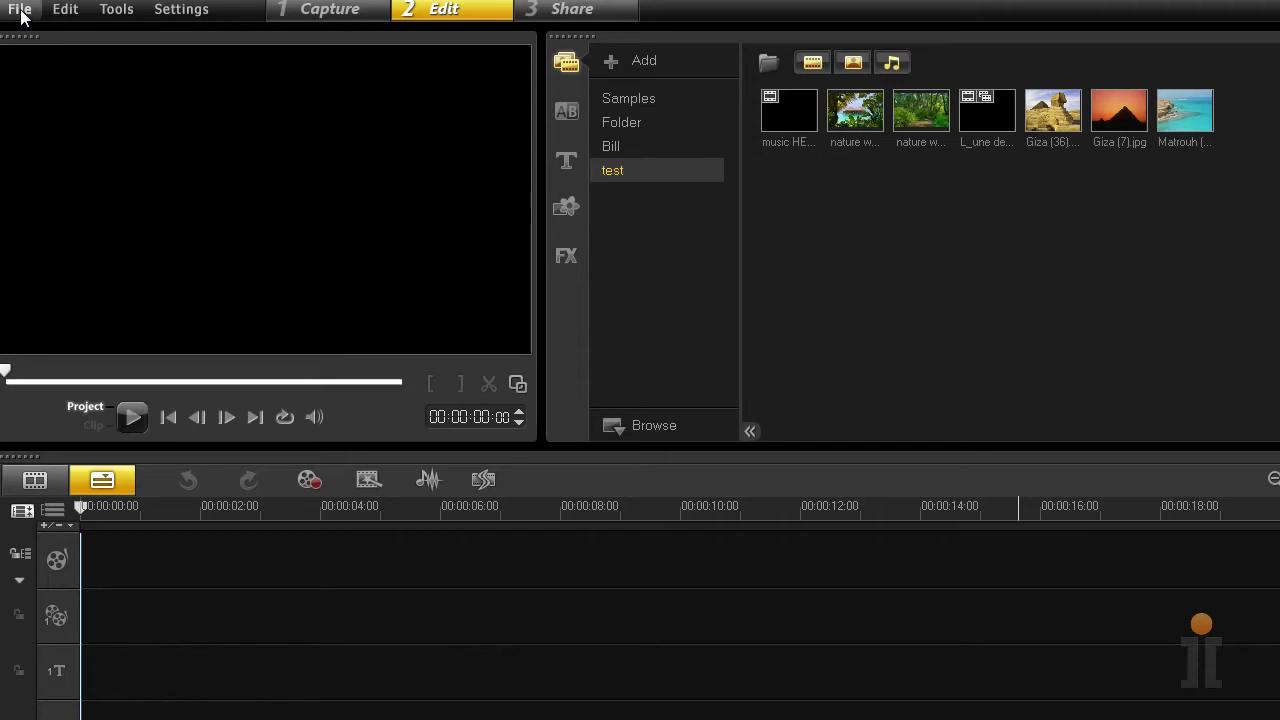
Step: Create a new project and choose D:\Mes telechargements\les forums\NEW IDEALDESIGNER\Atelier_corel video studio as the folder for saving it
click(20, 10)
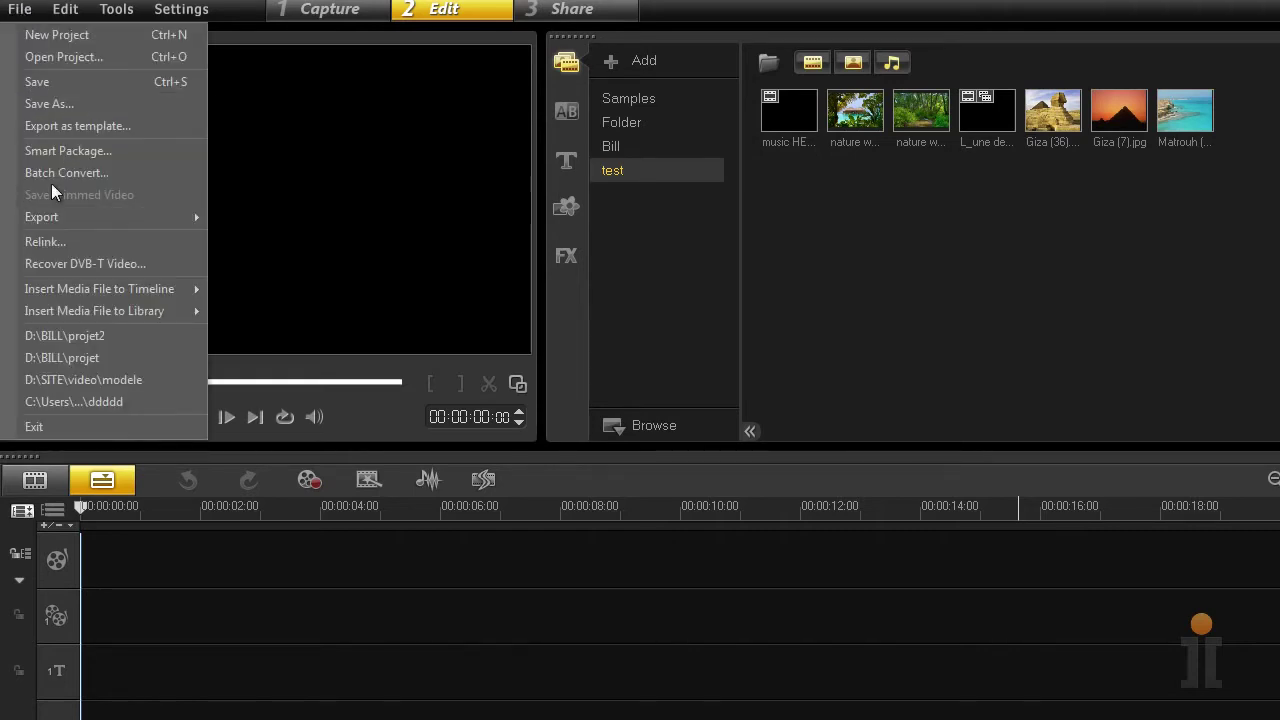
click(66, 39)
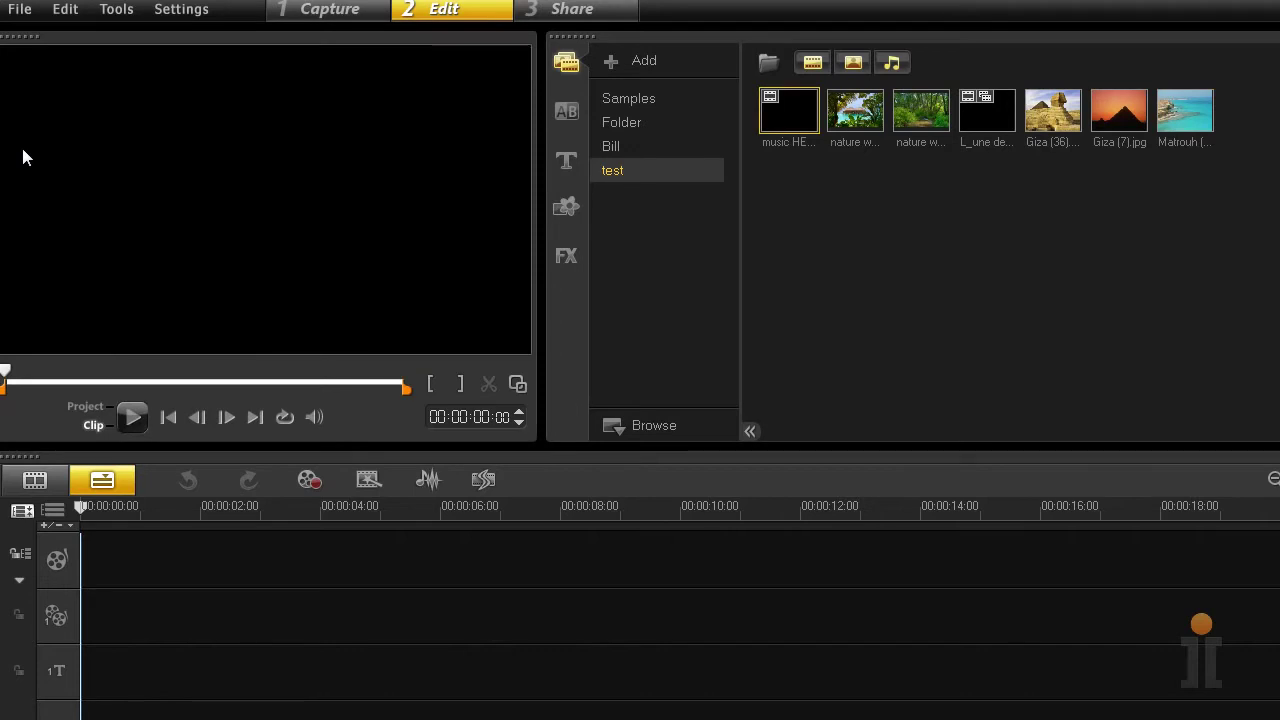
click(19, 9)
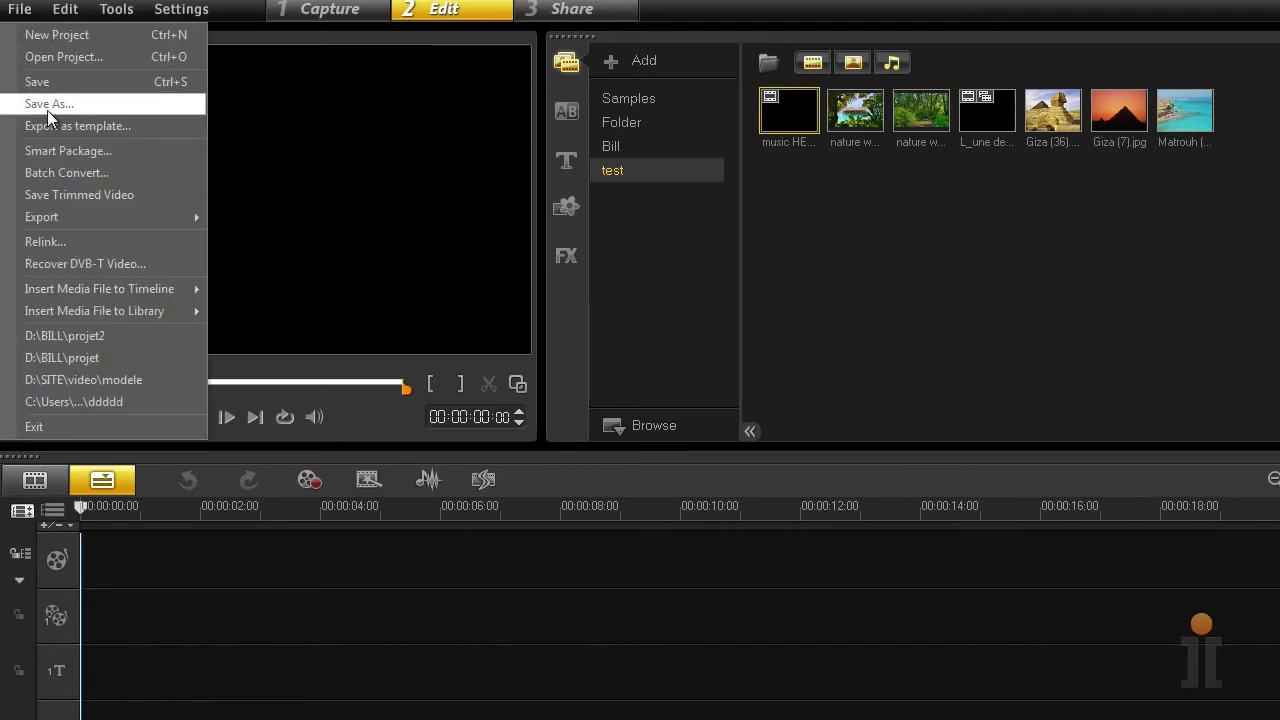
click(47, 110)
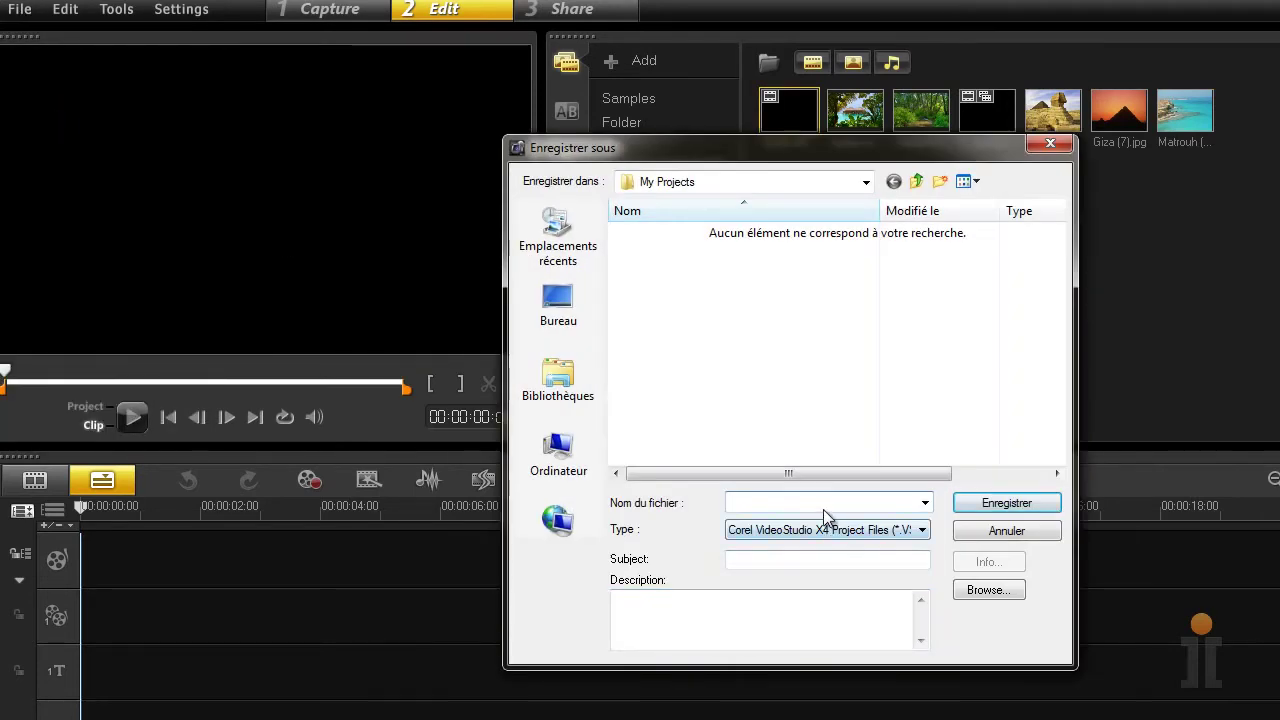
click(560, 455)
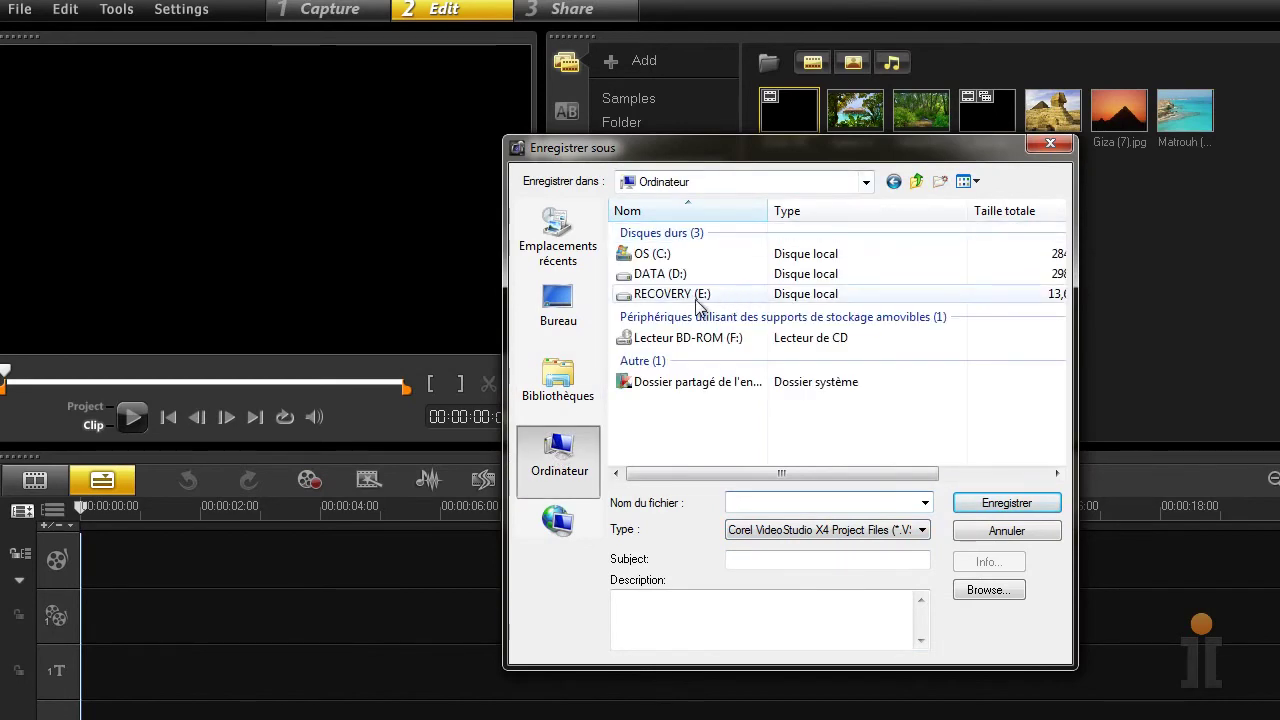
double_click(660, 273)
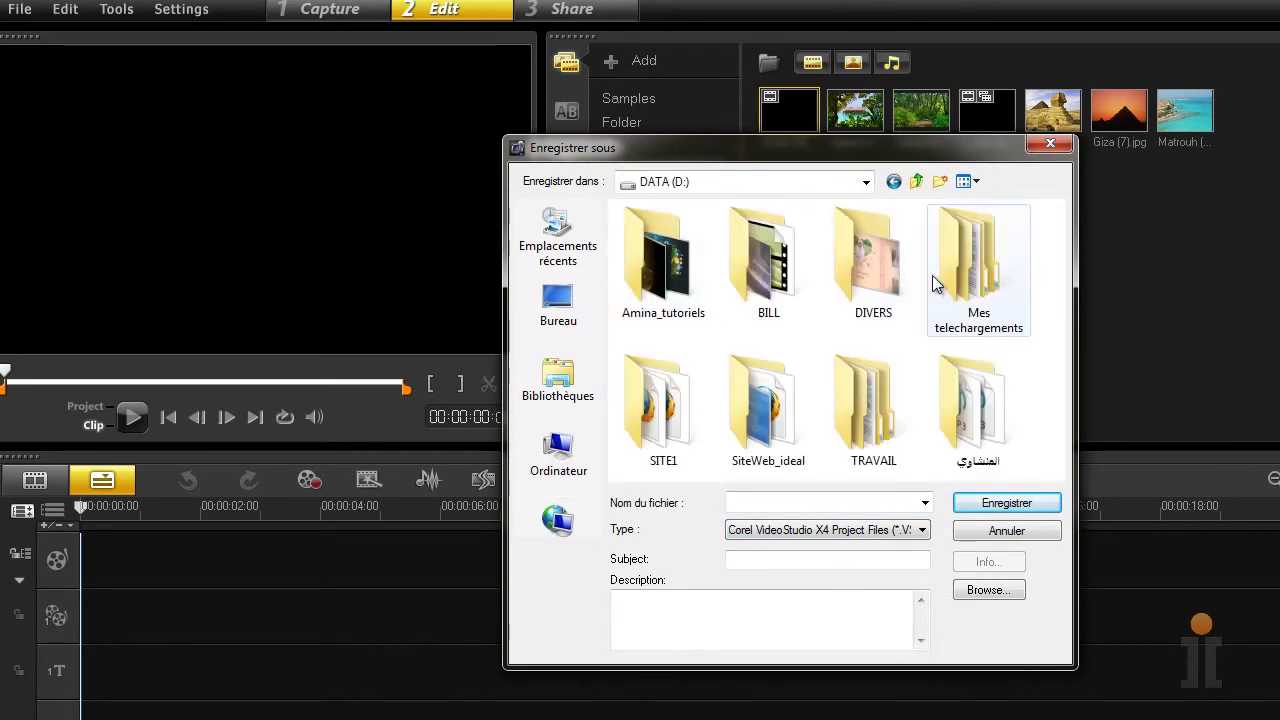
double_click(935, 285)
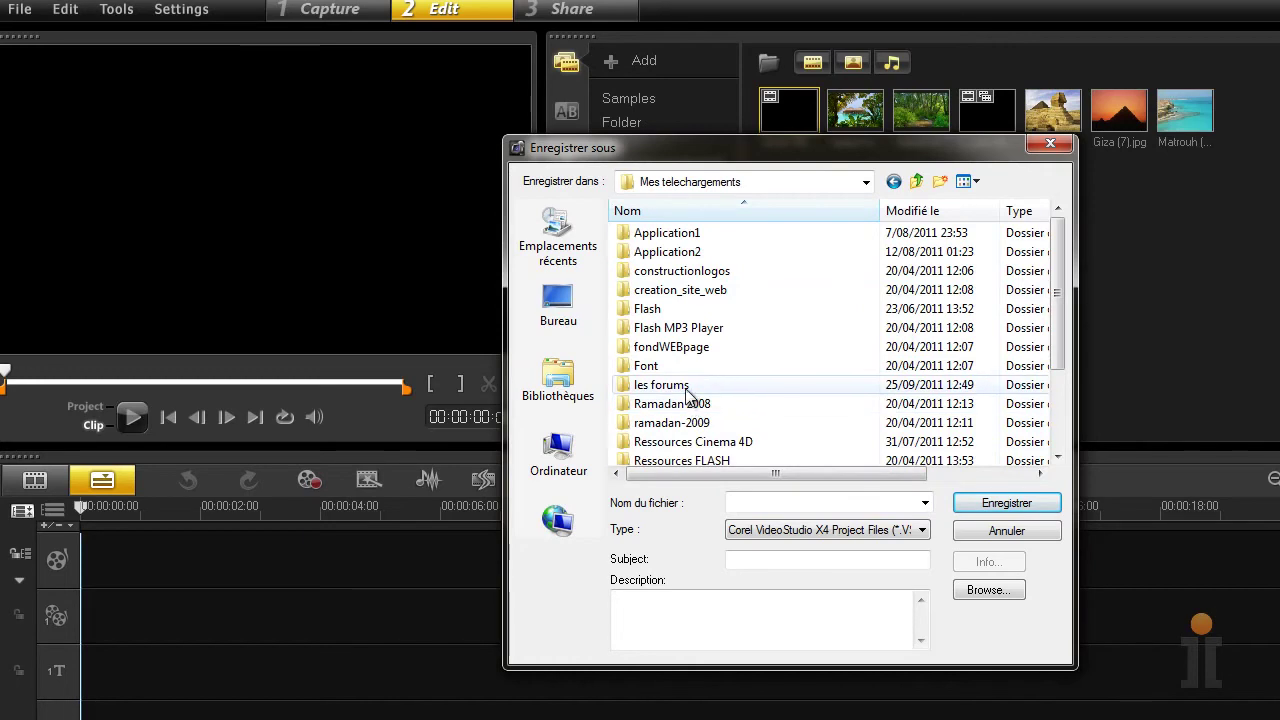
double_click(665, 386)
double_click(690, 278)
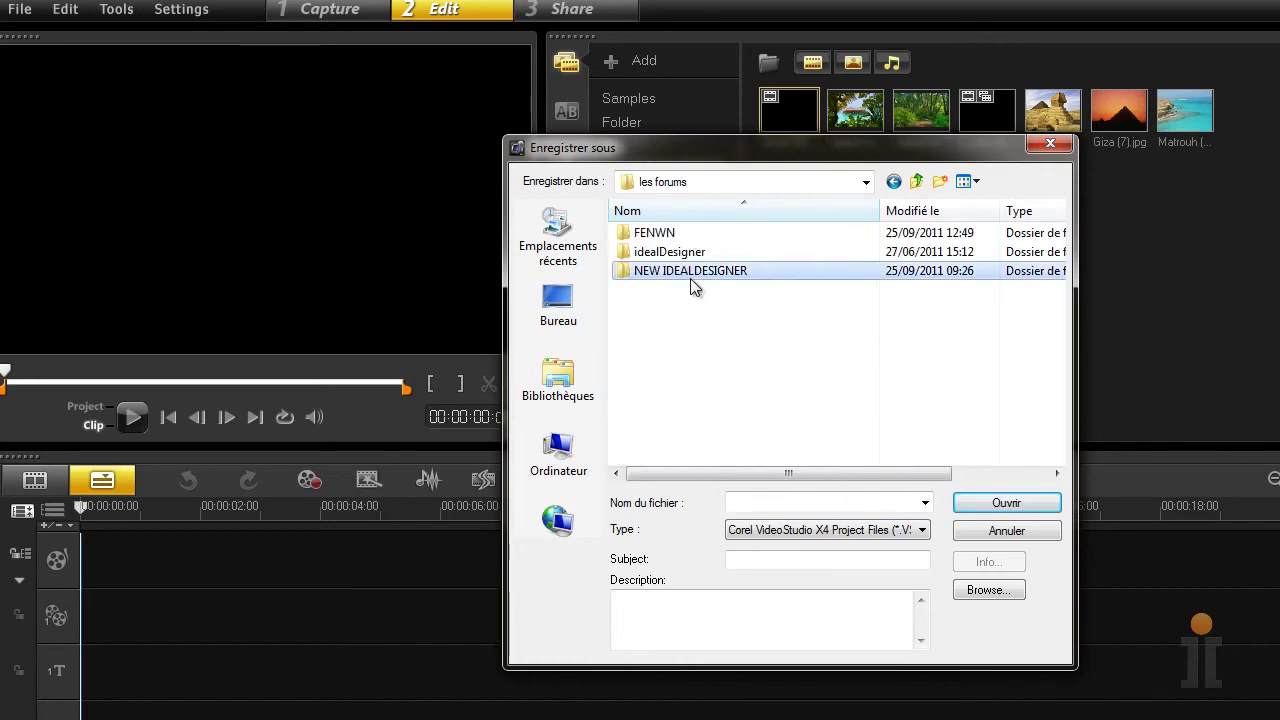
double_click(968, 365)
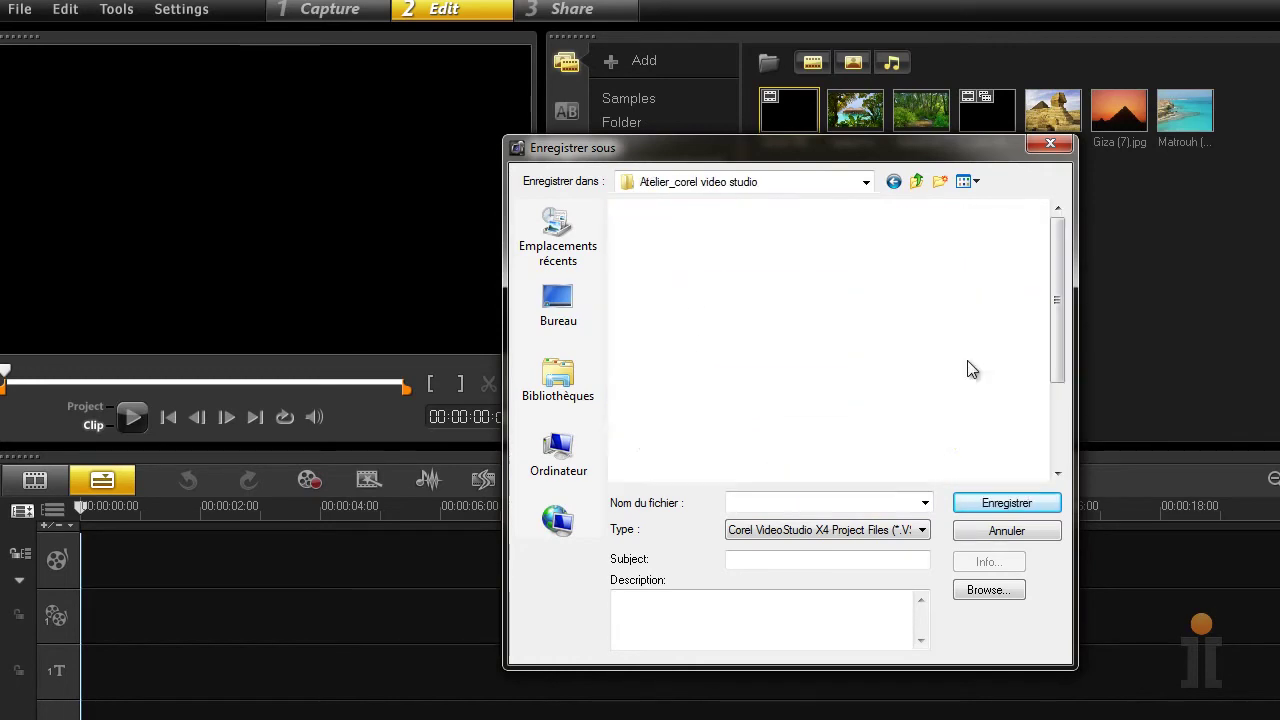
Step: Save the project under the file name tutorial in the Atelier_corel video studio folder
click(820, 502)
text(tut)
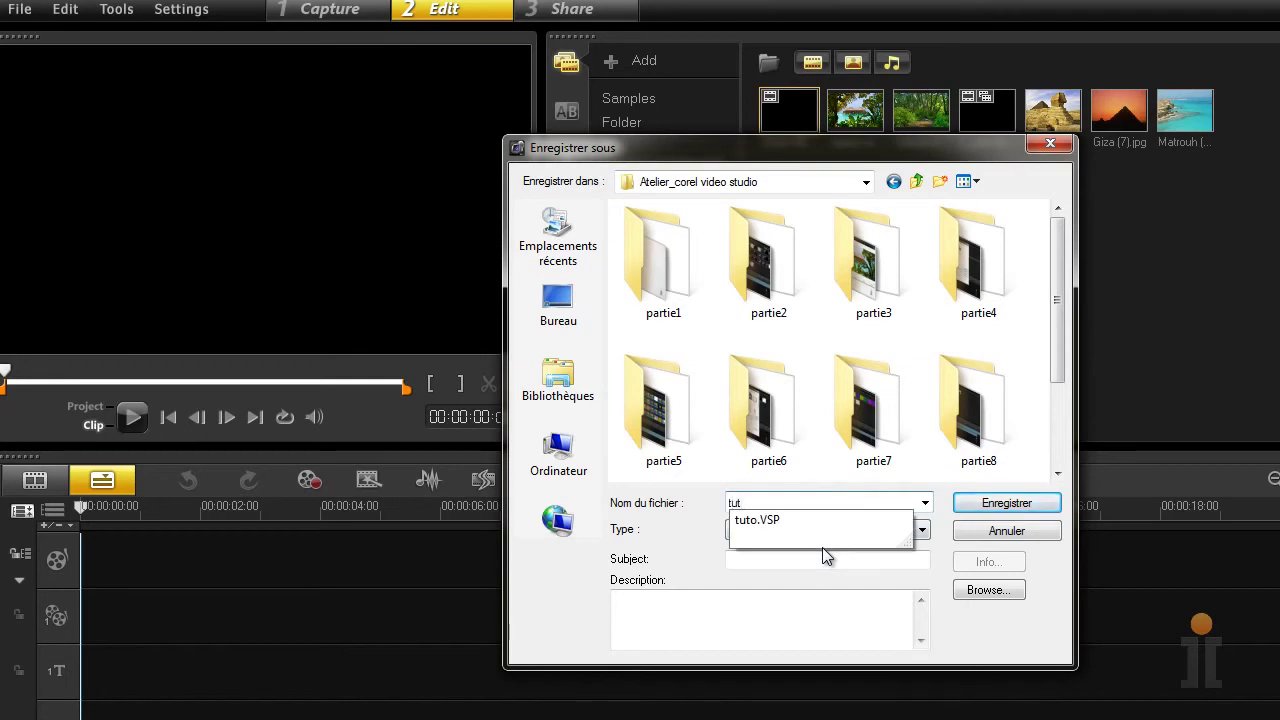
text(orial)
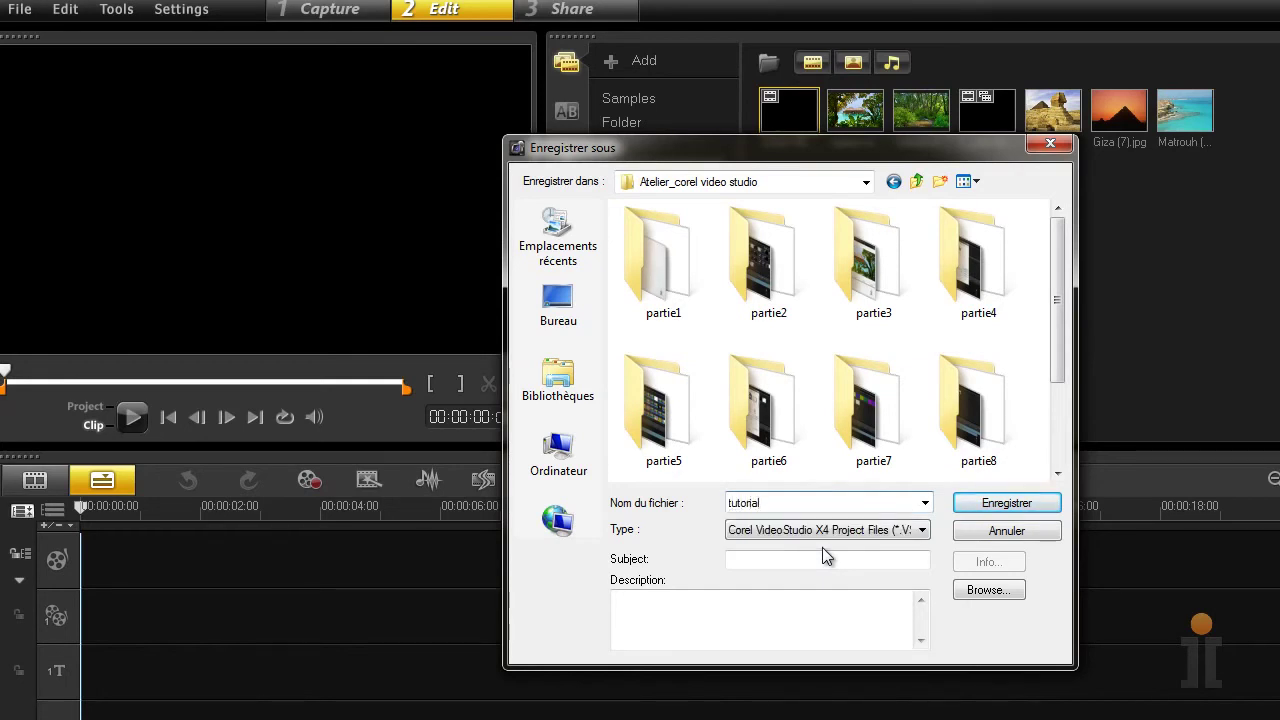
click(1050, 503)
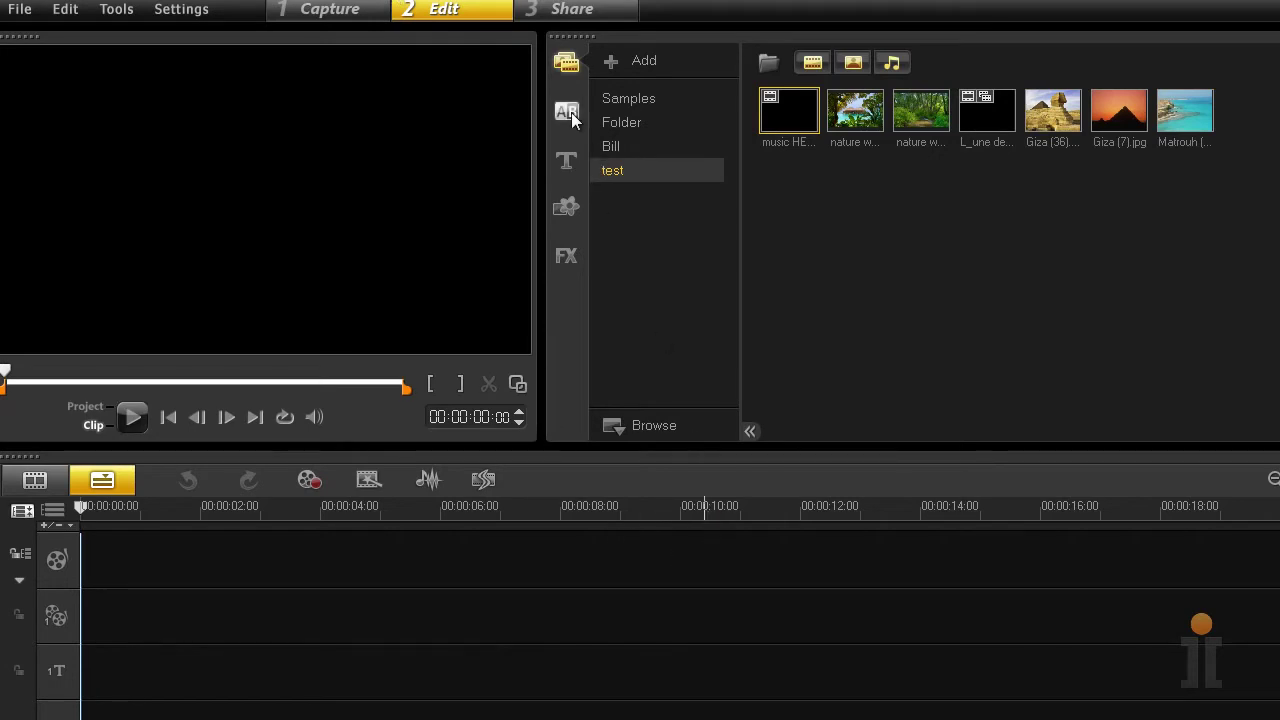
Step: Add a black (0,0,0) color clip at the start of the video track and extend it to about 4 seconds
click(567, 206)
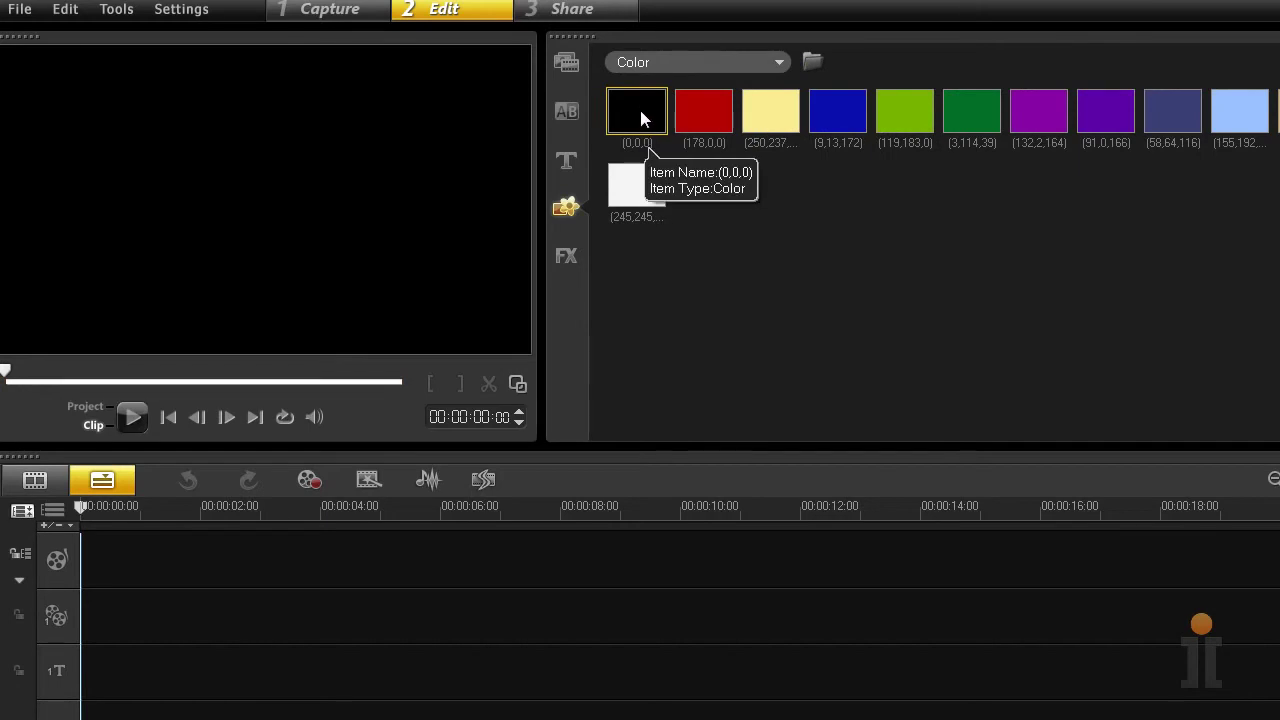
drag(640, 110, 194, 560)
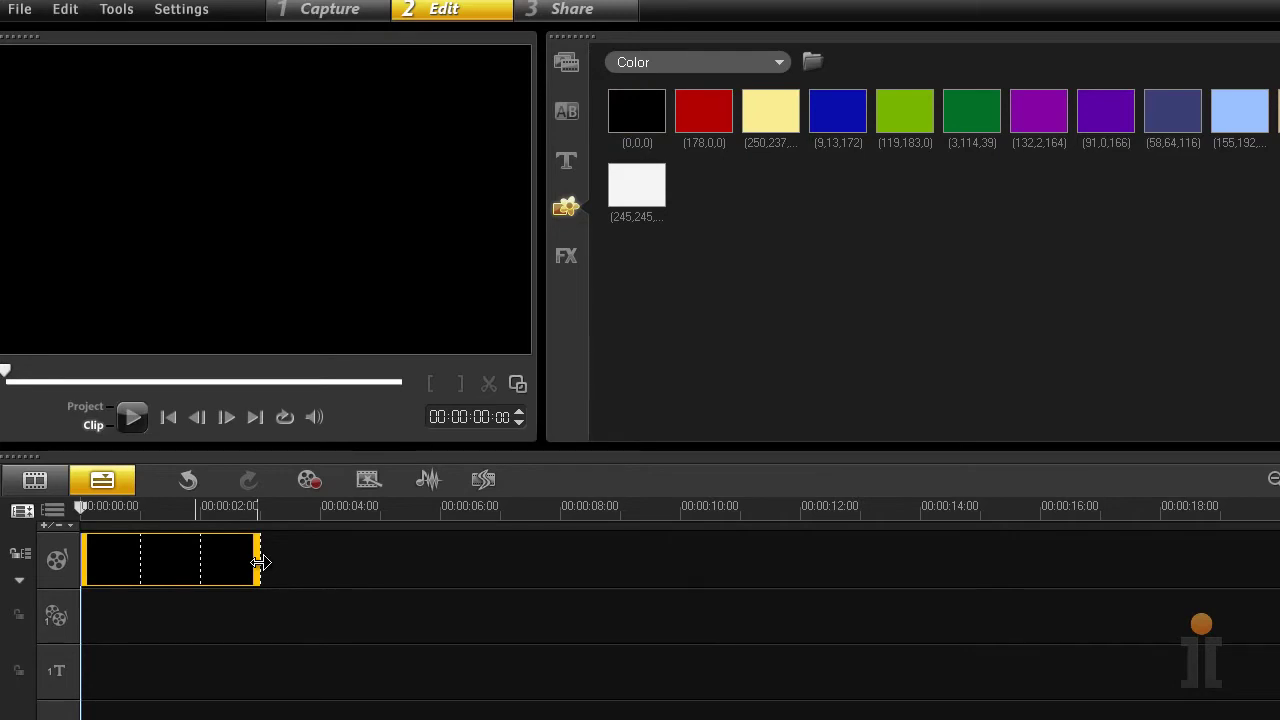
drag(258, 563, 322, 566)
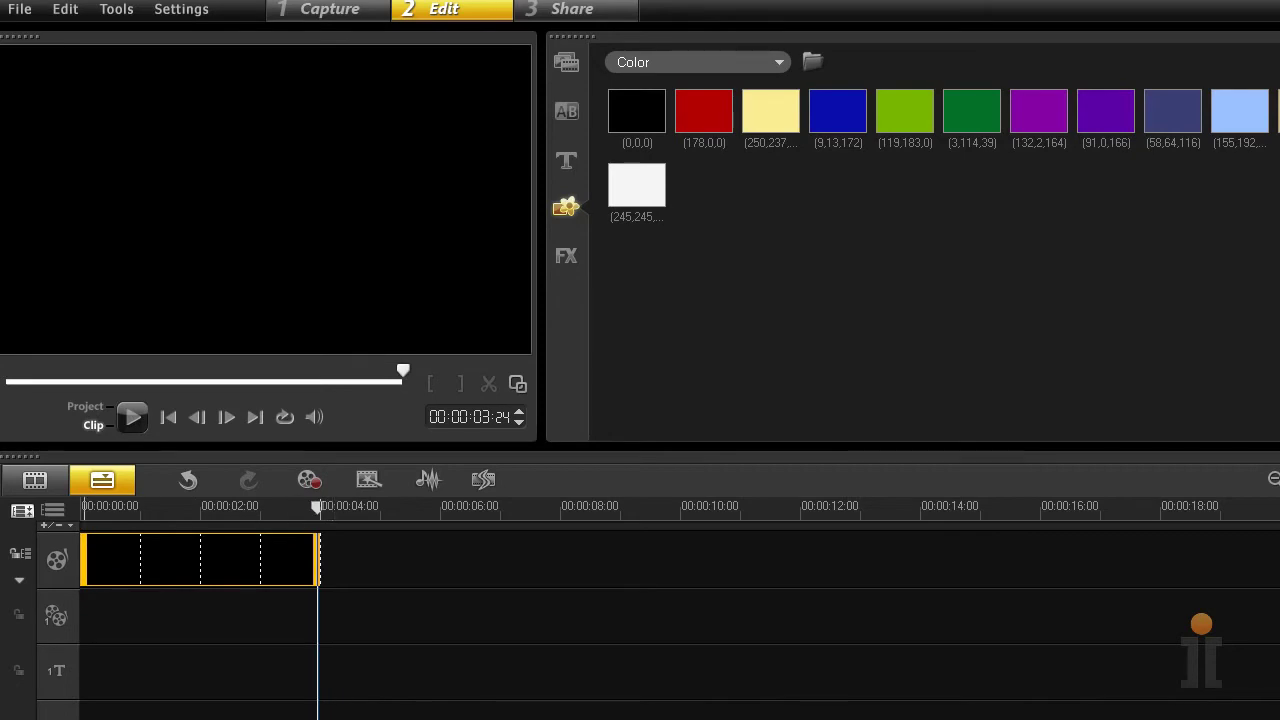
Step: Add the title preset with vertical LOREM and horizontal IPSUM text to the title track, starting at about 1.5 seconds
click(566, 160)
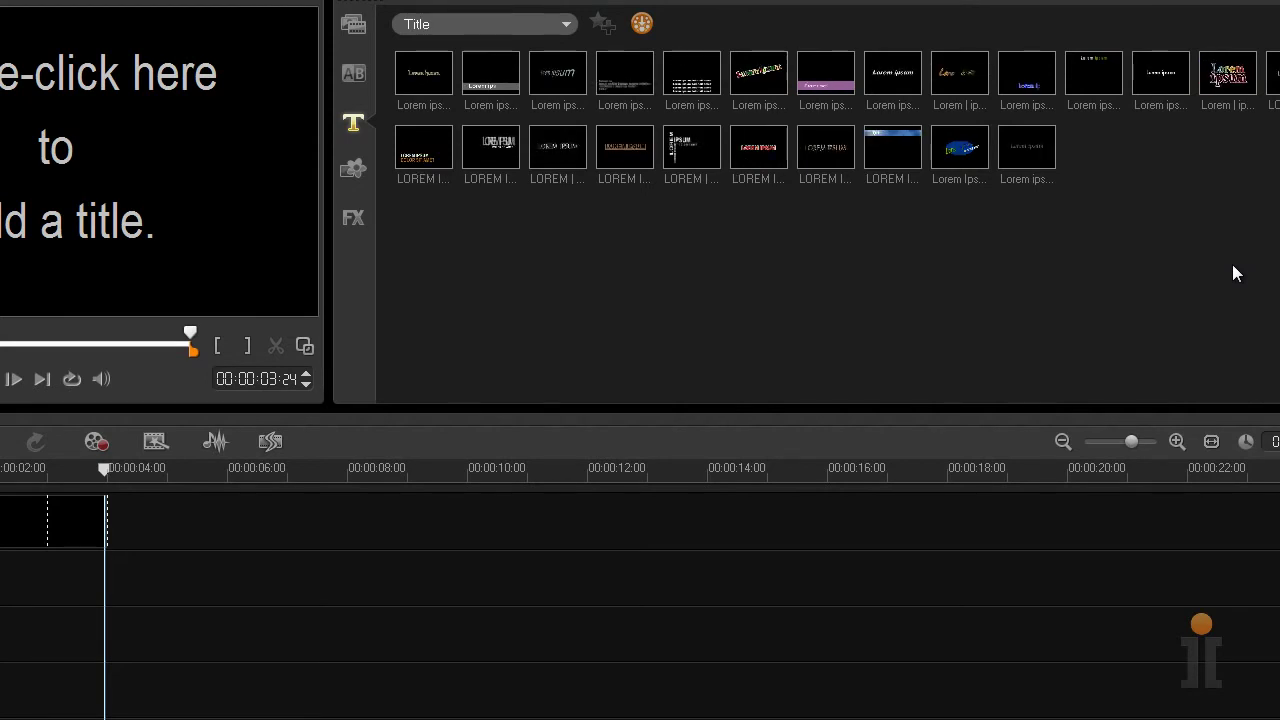
click(676, 152)
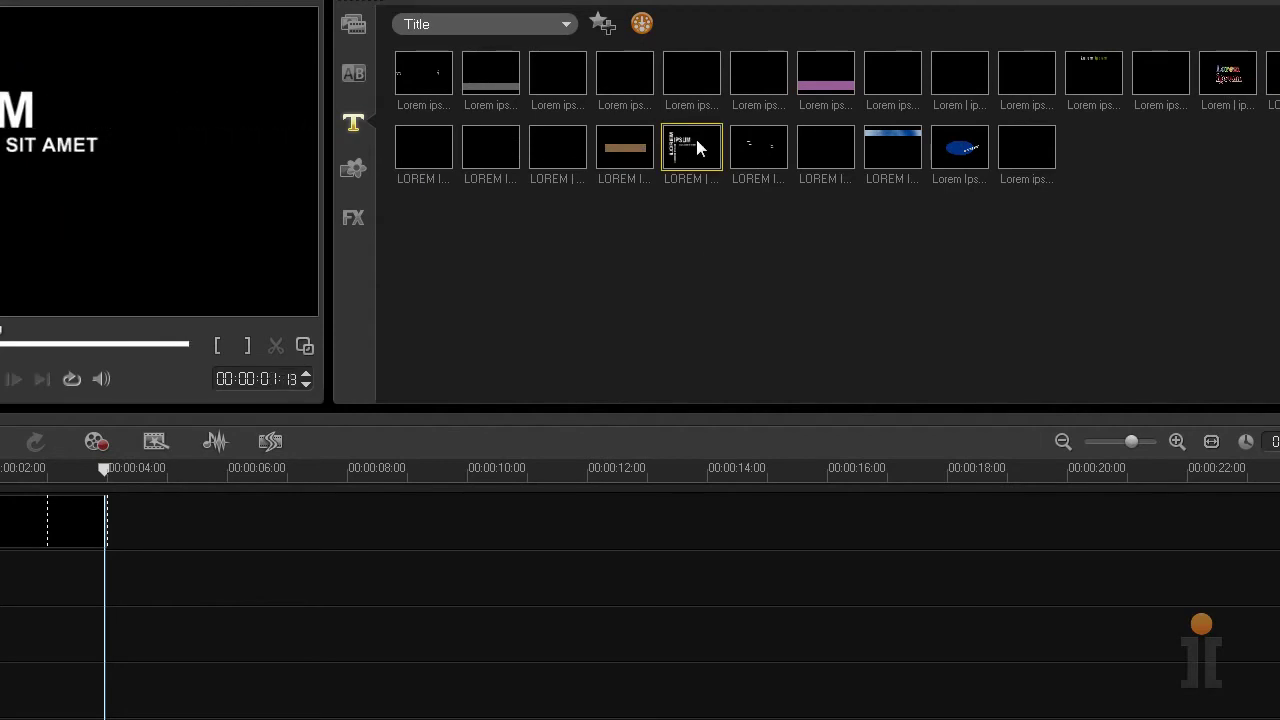
drag(696, 139, 22, 686)
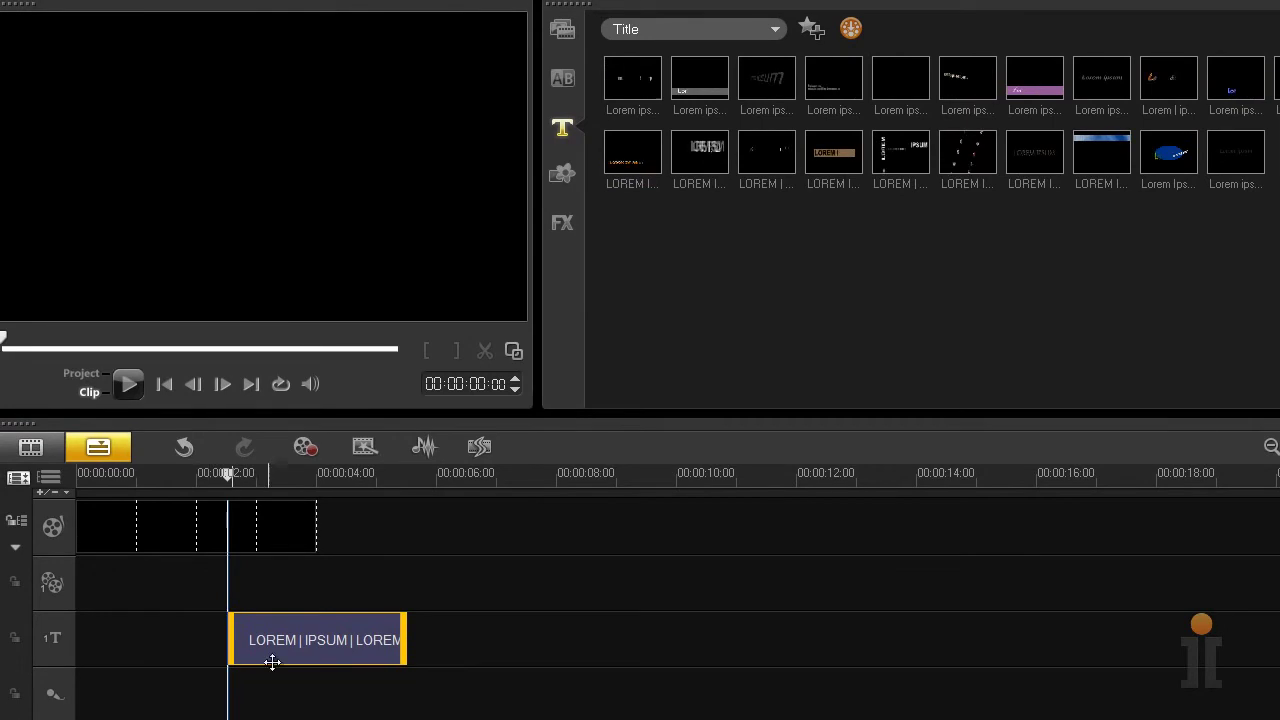
drag(272, 662, 211, 662)
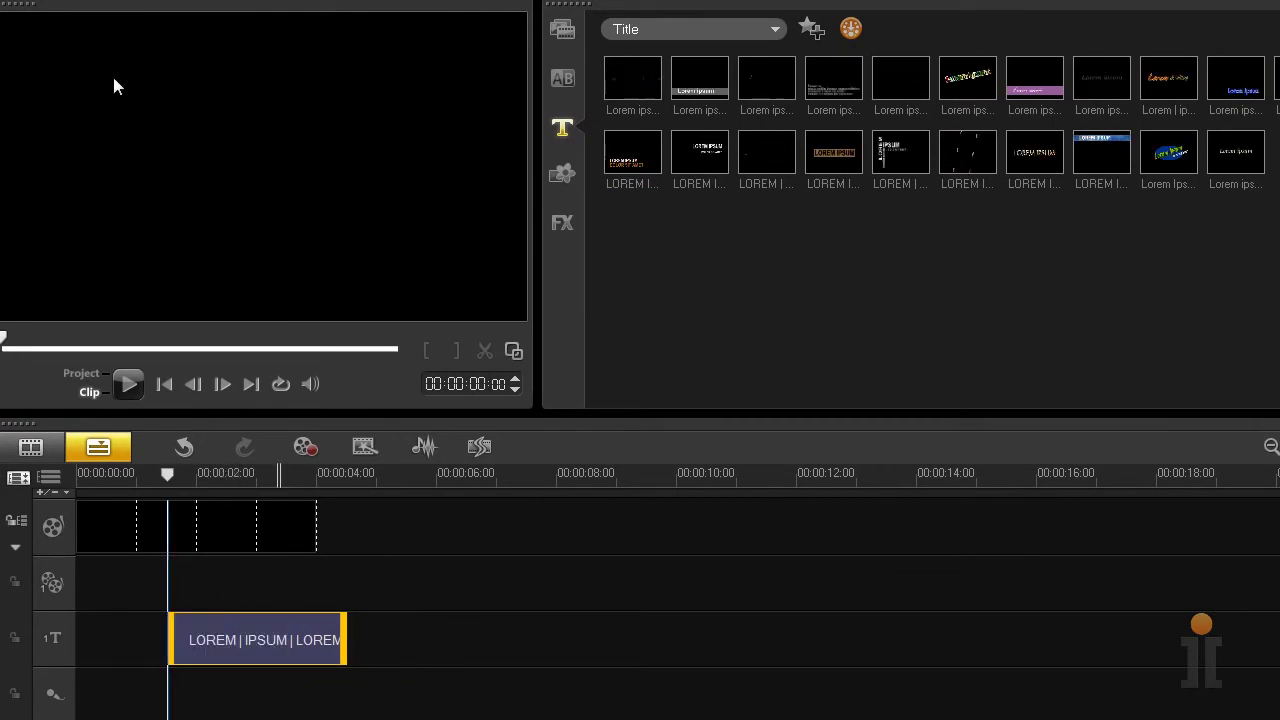
Step: Replace the large vertical LOREM text in the title with CHAHAS and move it slightly away from IPSUM
click(134, 120)
click(168, 150)
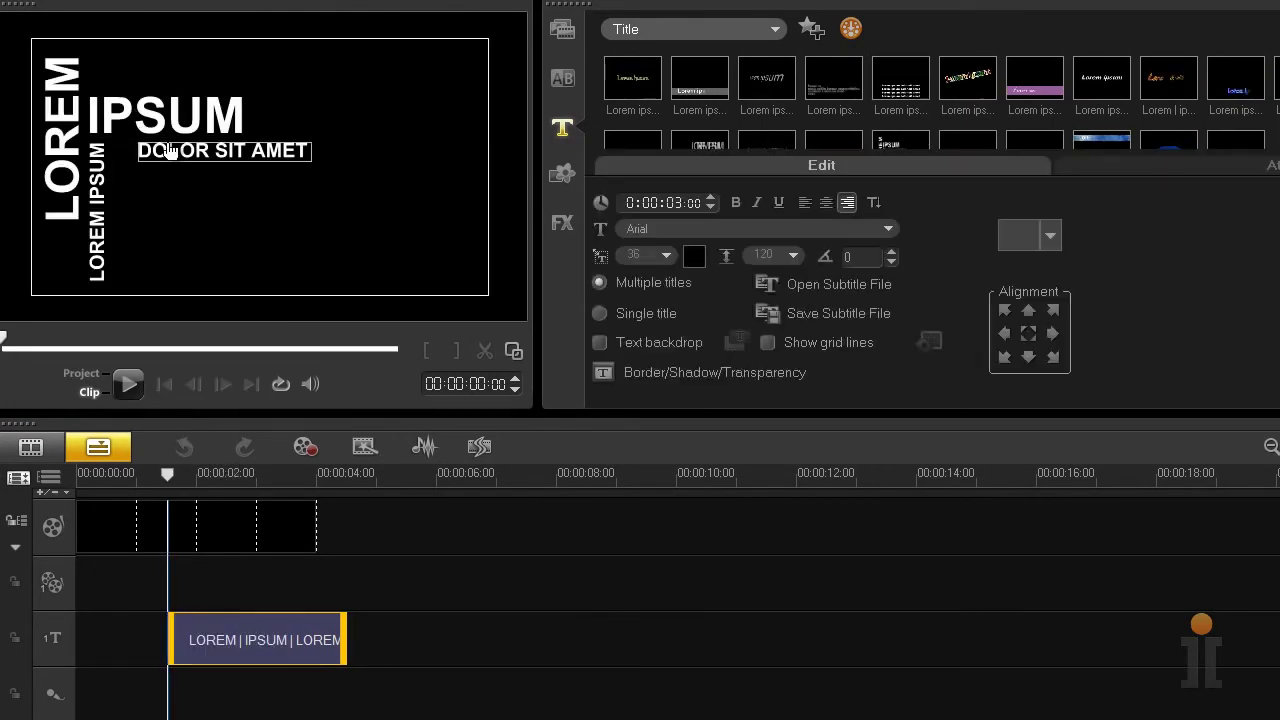
click(72, 213)
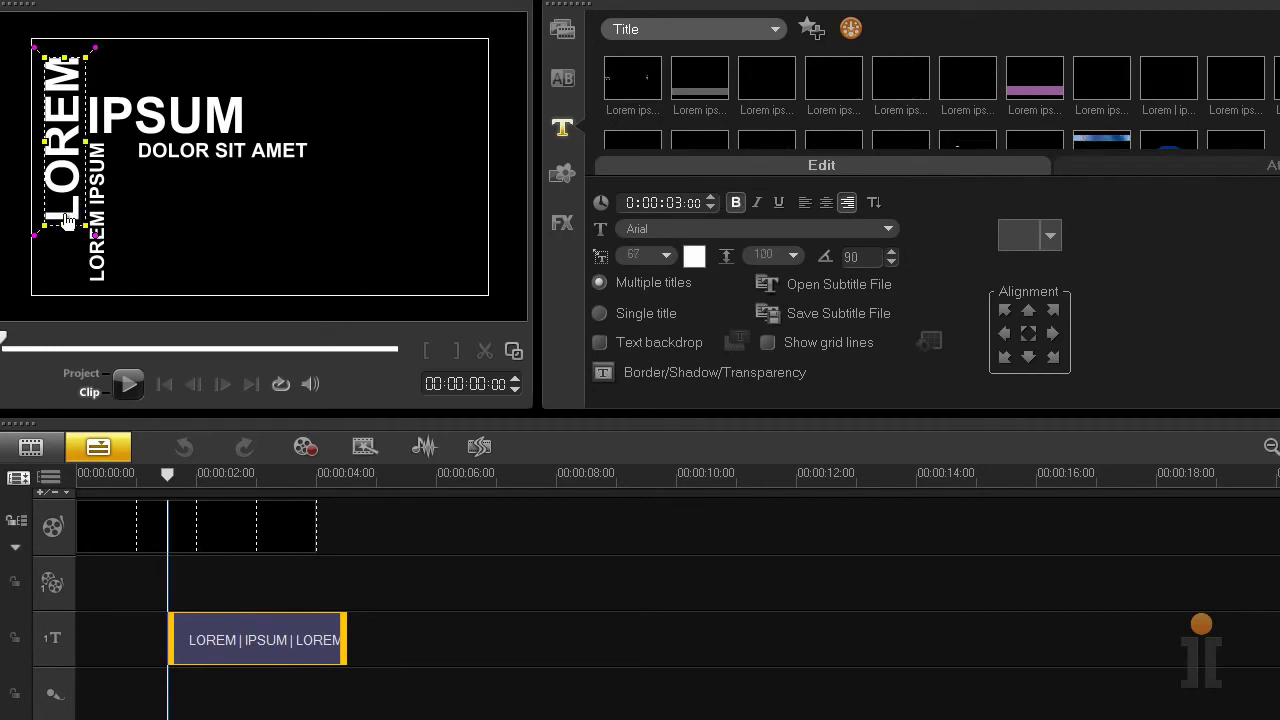
click(63, 209)
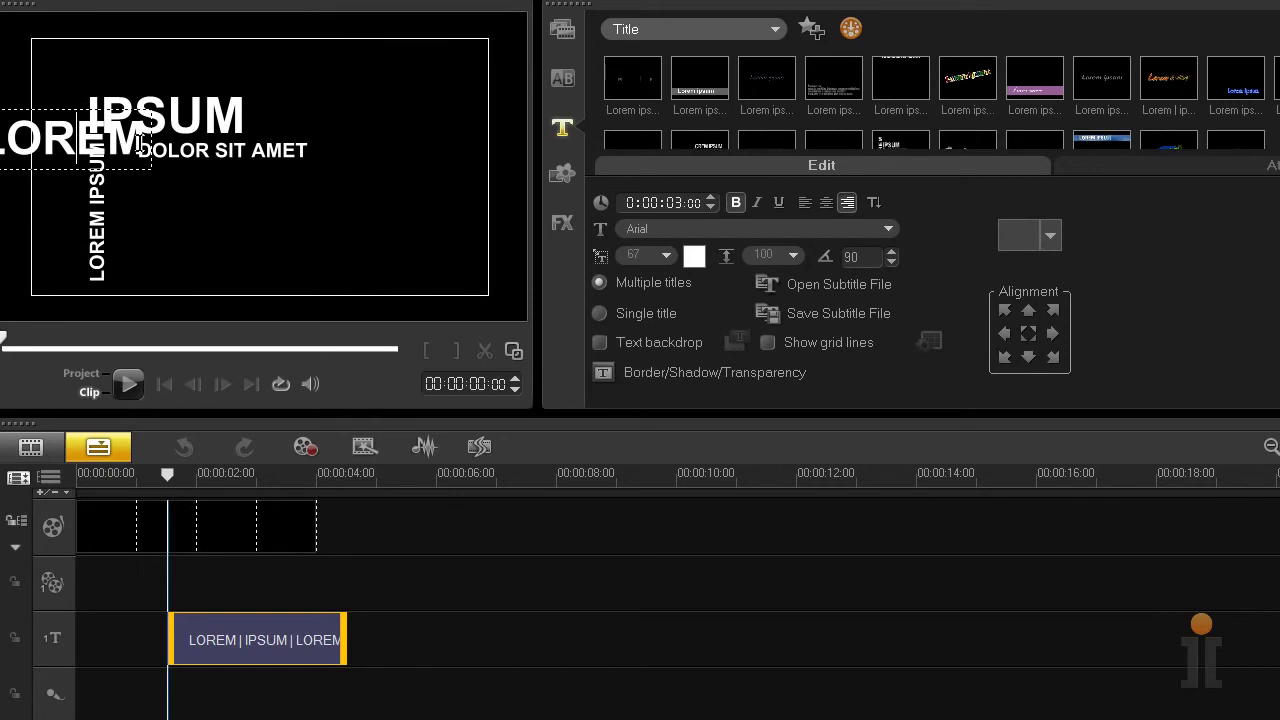
key(shift+Left)
key(shift+Left)
key(shift+Left)
key(shift+Left)
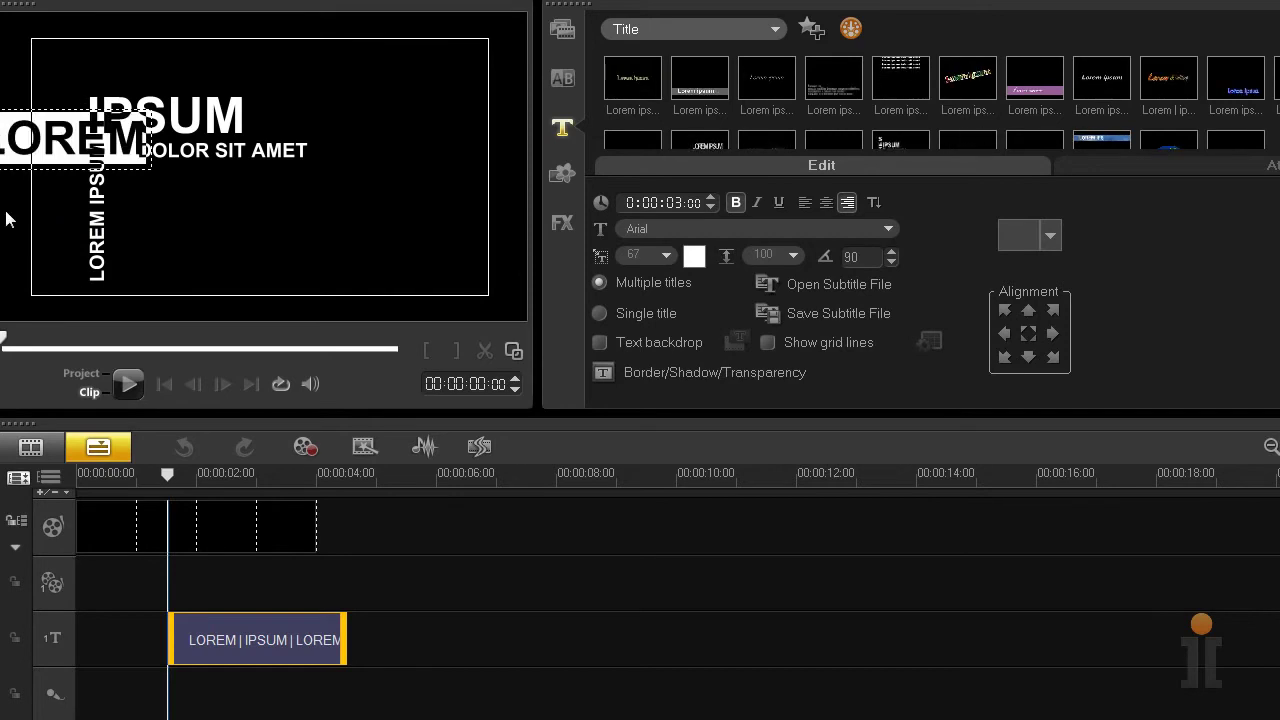
text(CHAHAS)
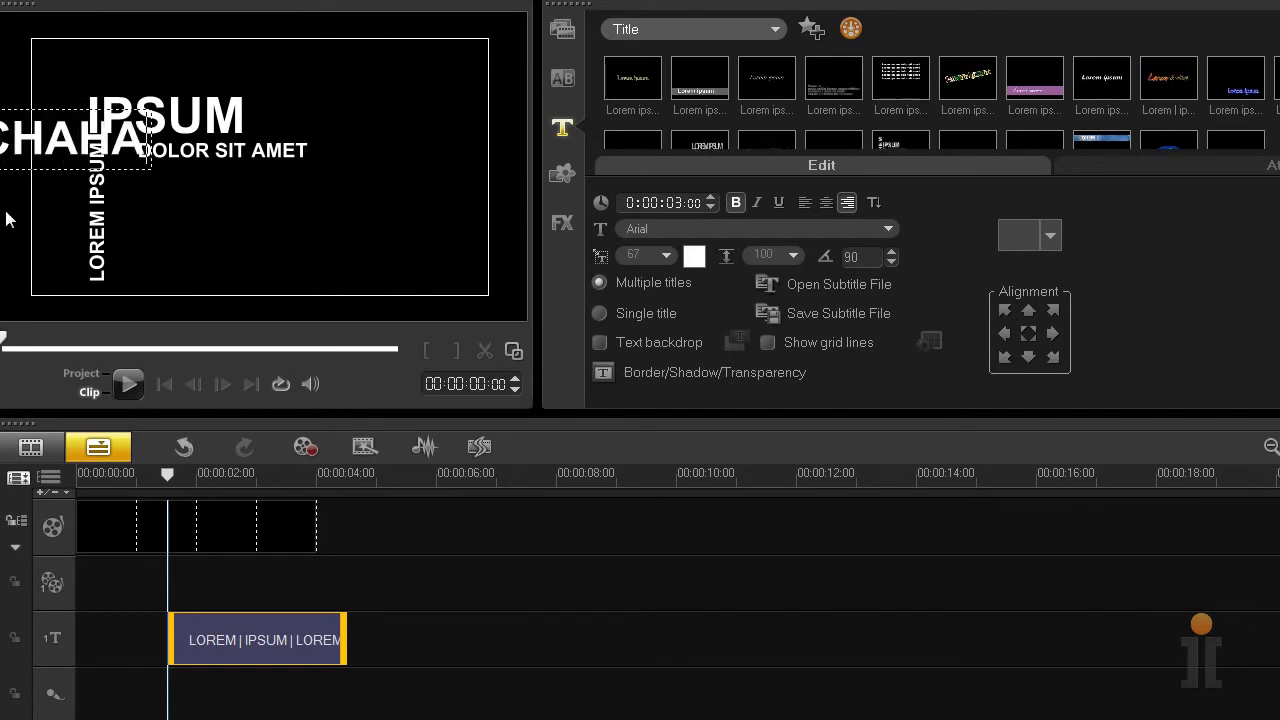
click(426, 213)
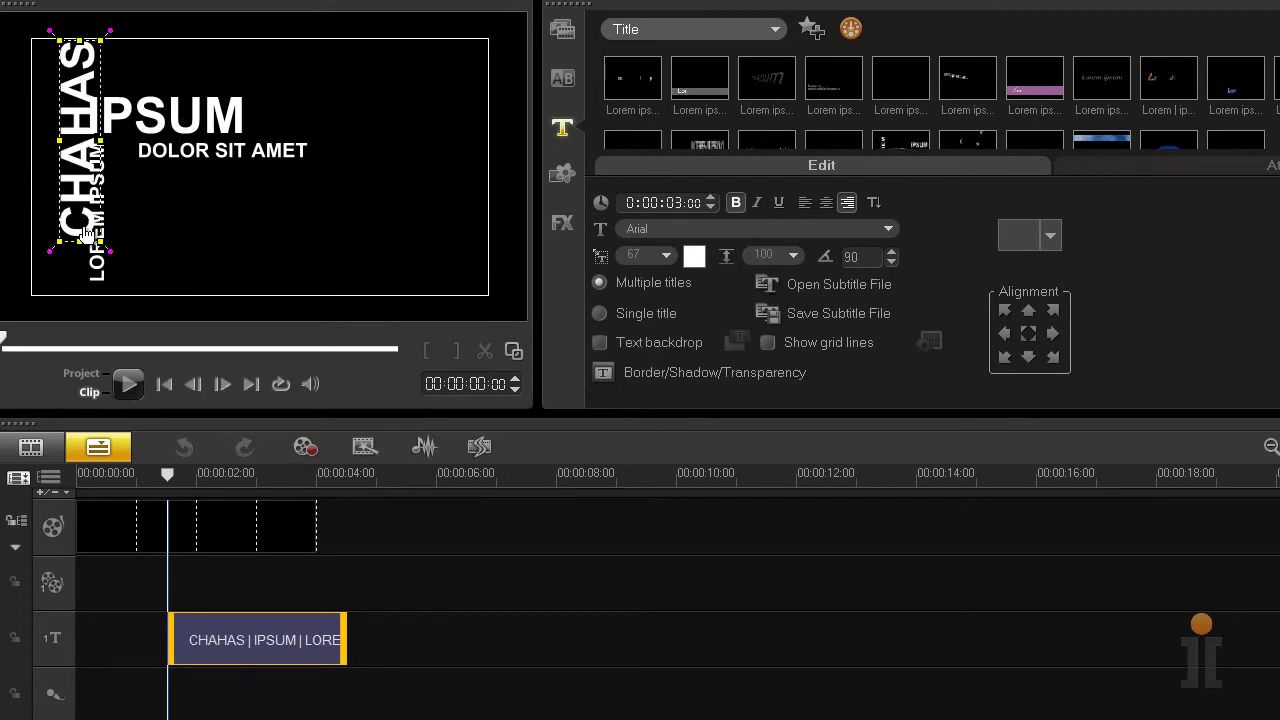
drag(85, 170, 77, 170)
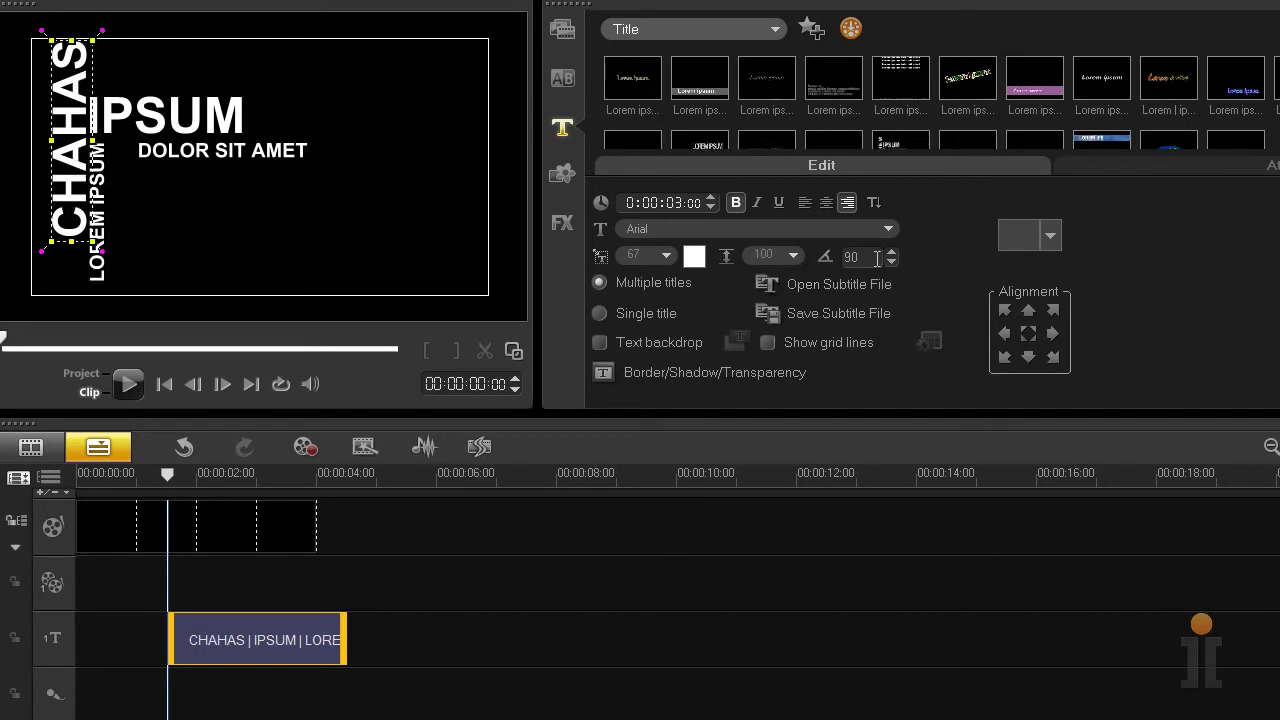
Step: Try a rotation of 0 degrees on the CHAHAS text, then set it back to 90 degrees
drag(870, 257, 830, 257)
text(0)
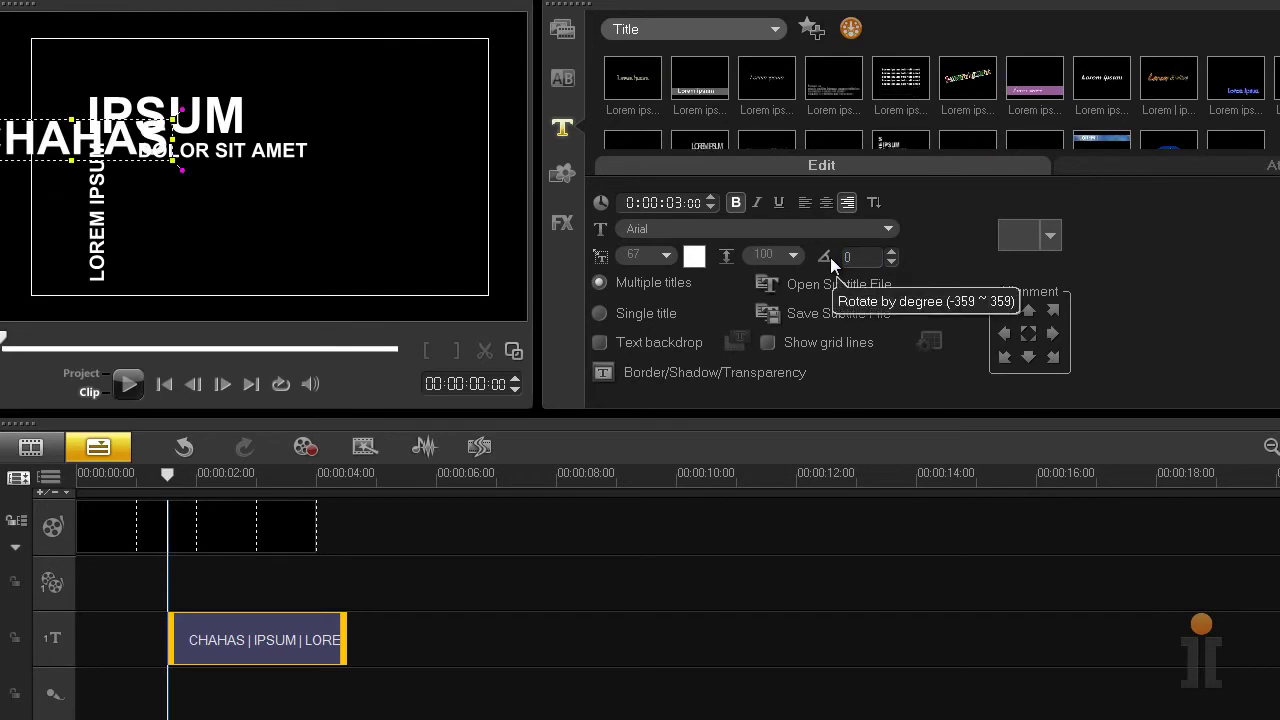
key(Return)
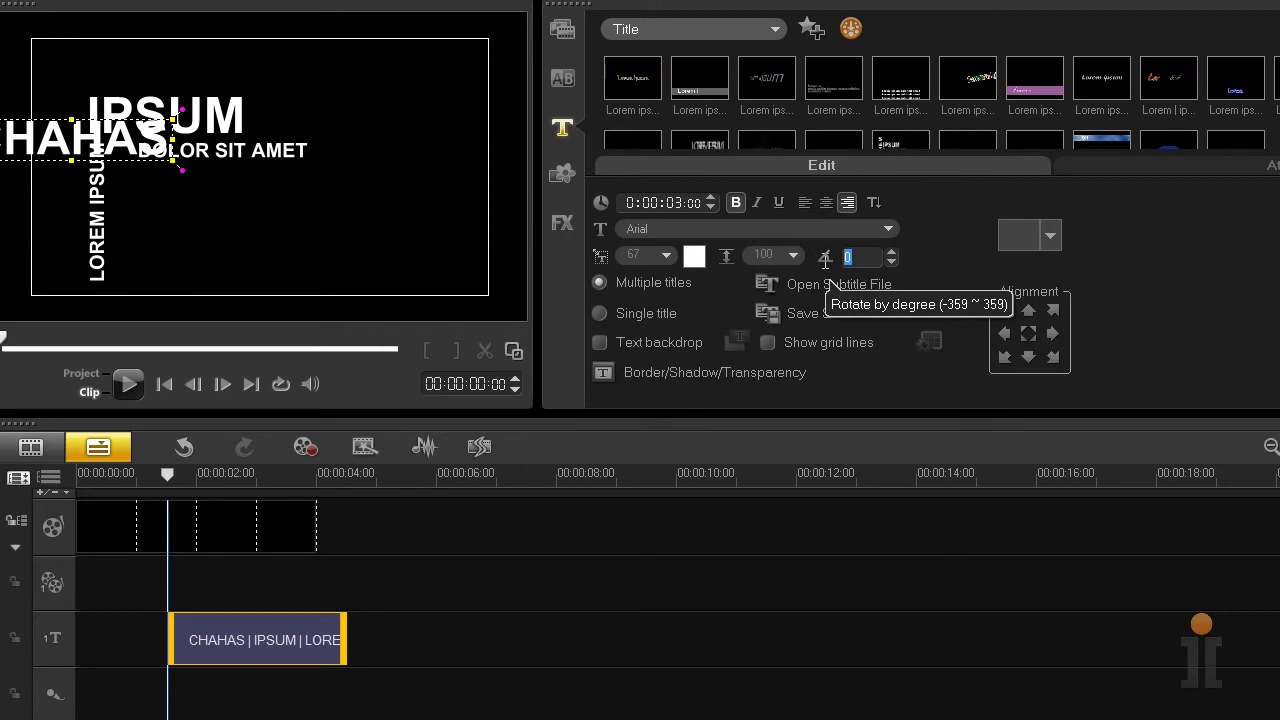
text(90)
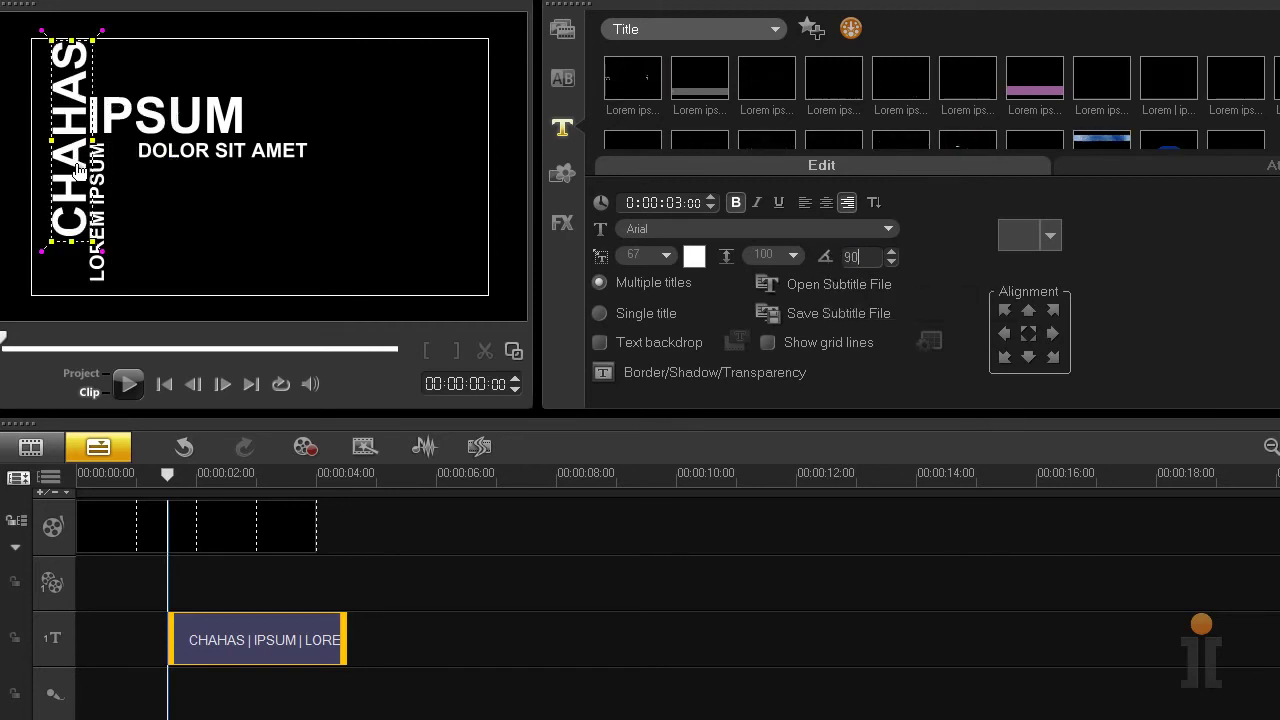
Step: Move the vertical CHAHAS text clear of the neighbouring lines and replace the IPSUM text with presents
drag(80, 168, 79, 163)
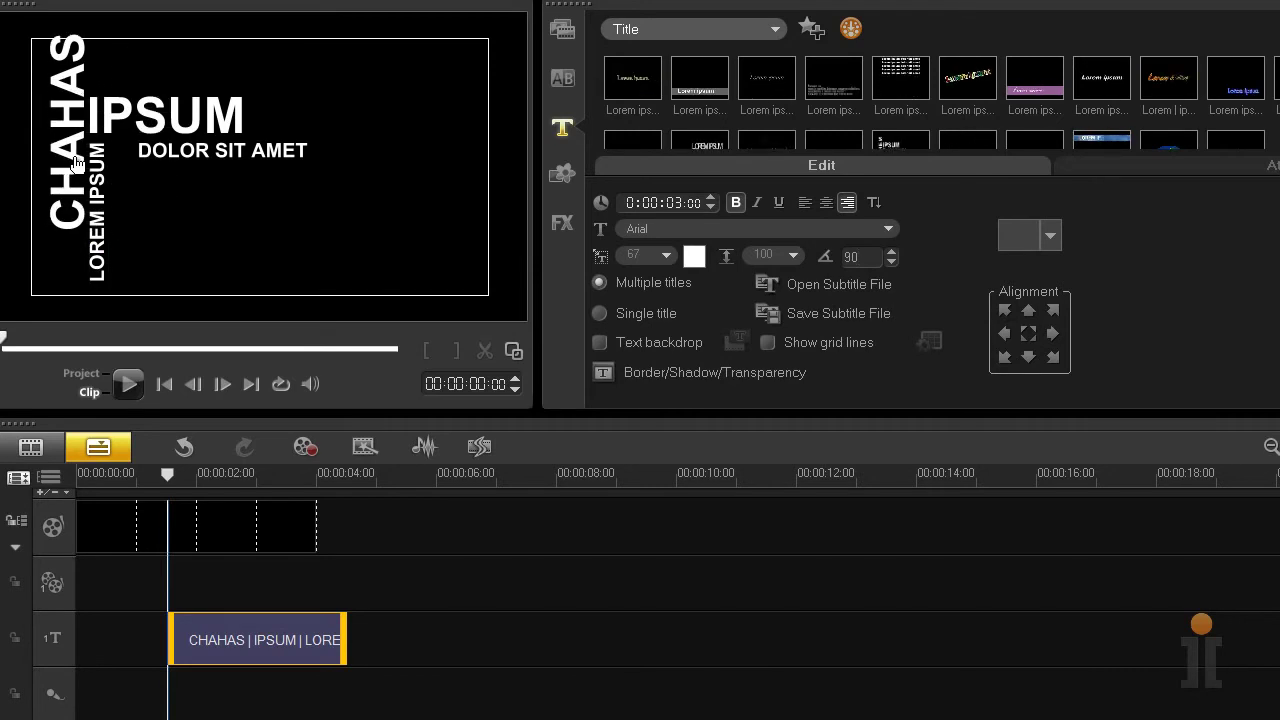
click(168, 125)
double_click(168, 125)
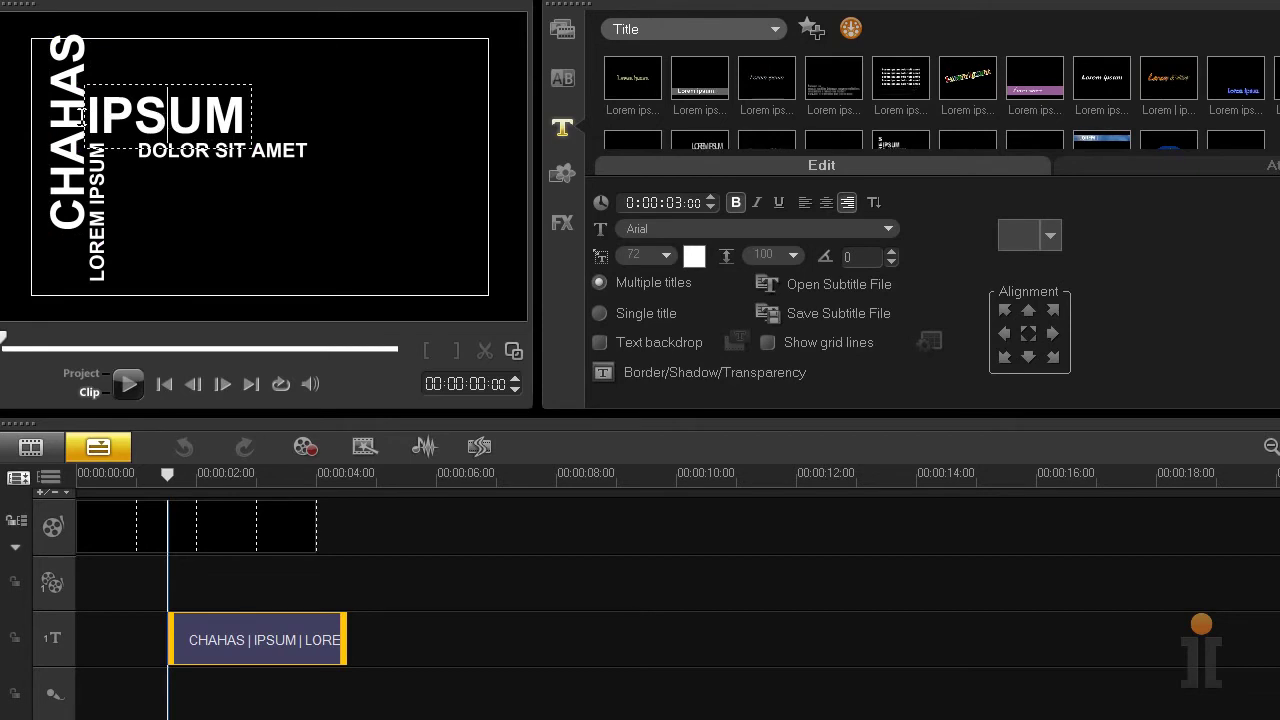
drag(90, 117, 314, 114)
text(pr)
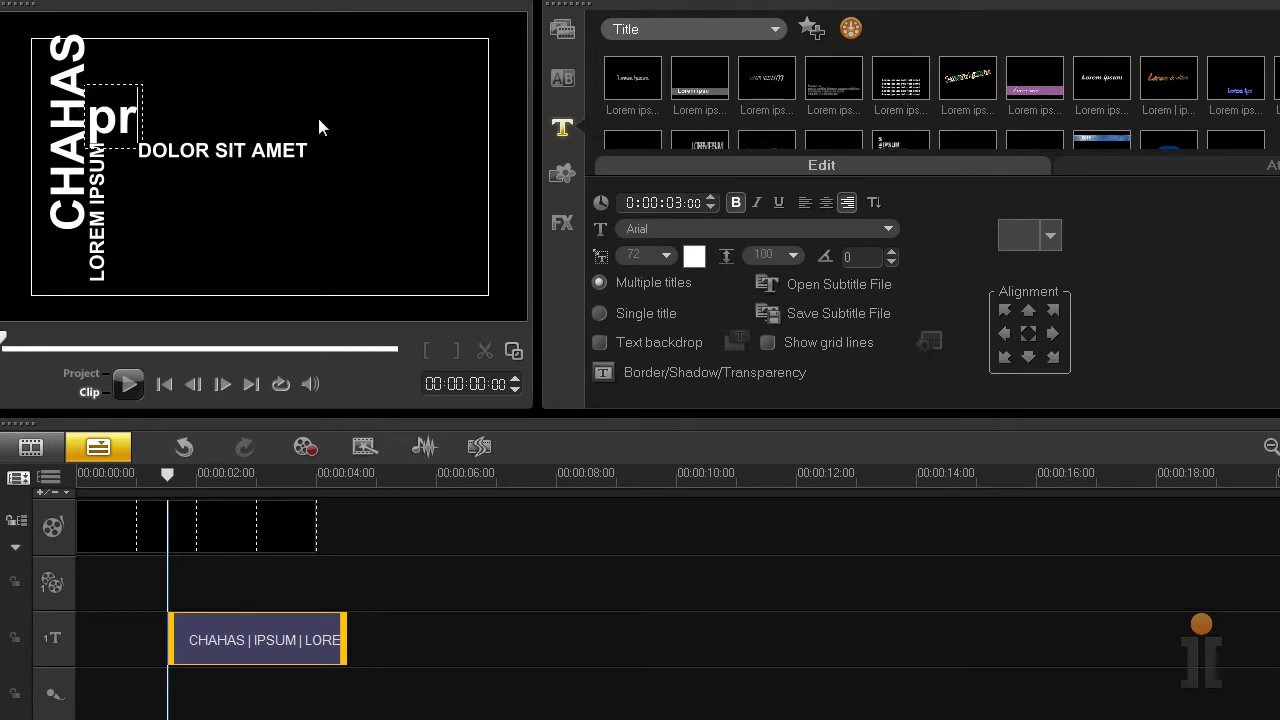
text(ese,)
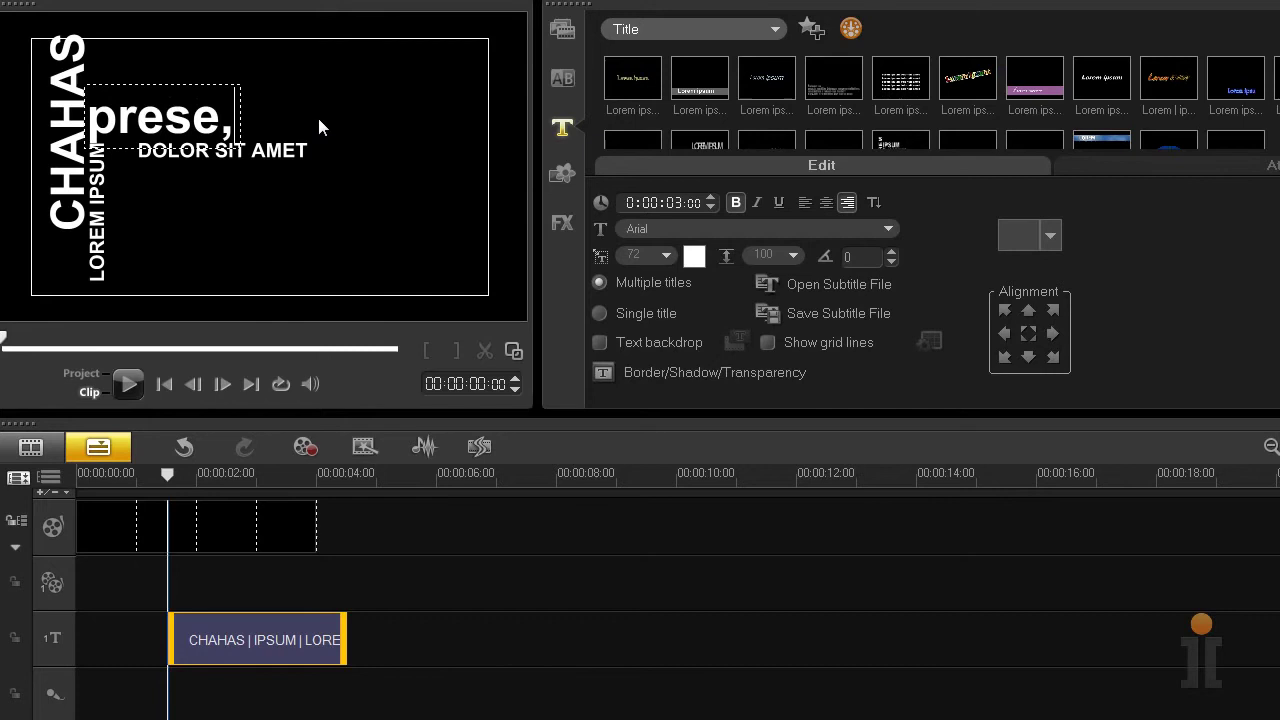
key(BackSpace)
text(nts)
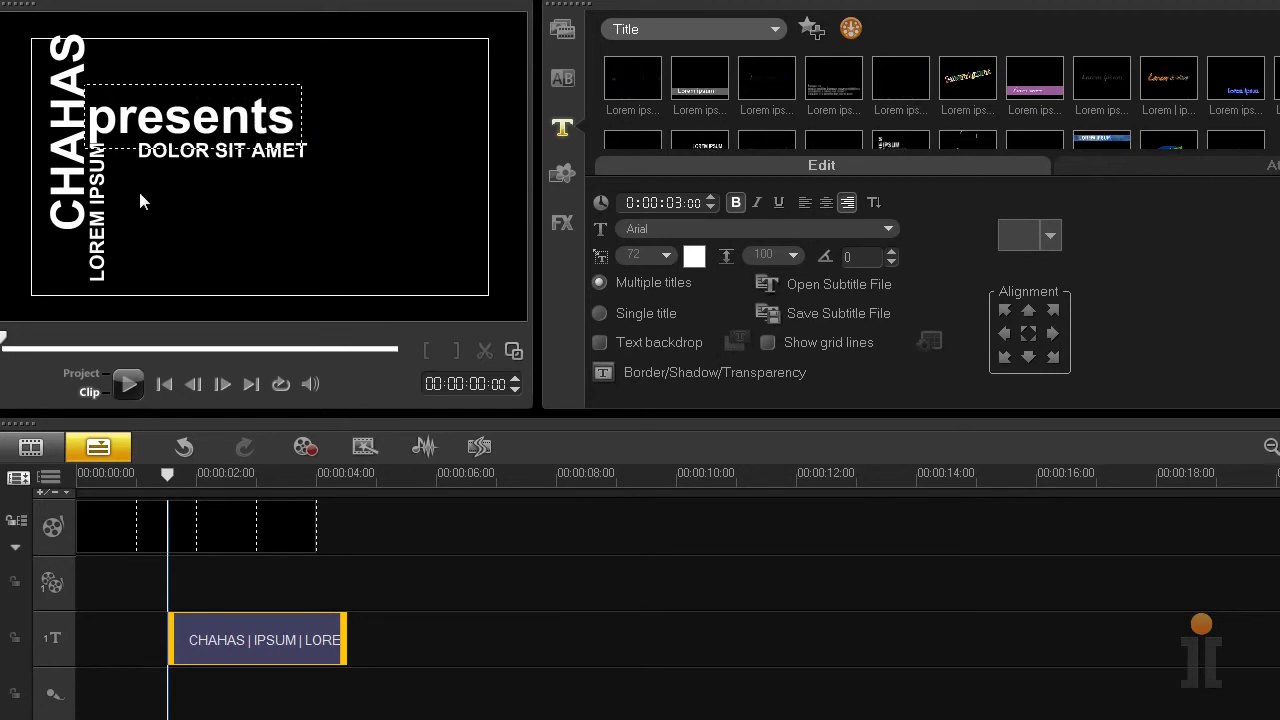
click(210, 160)
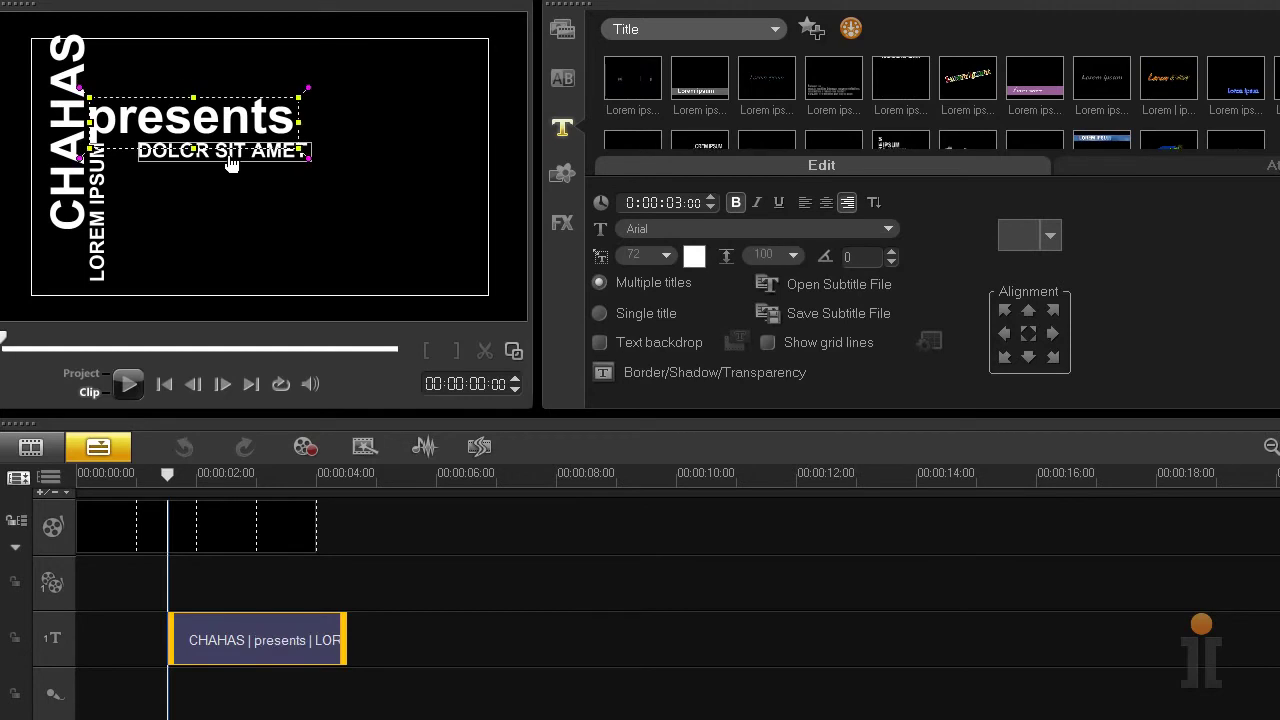
Step: Replace the DOLOR SIT AMET line under presents with COREL VIDEOSTUDIO X4 Pro
click(142, 152)
drag(142, 152, 401, 174)
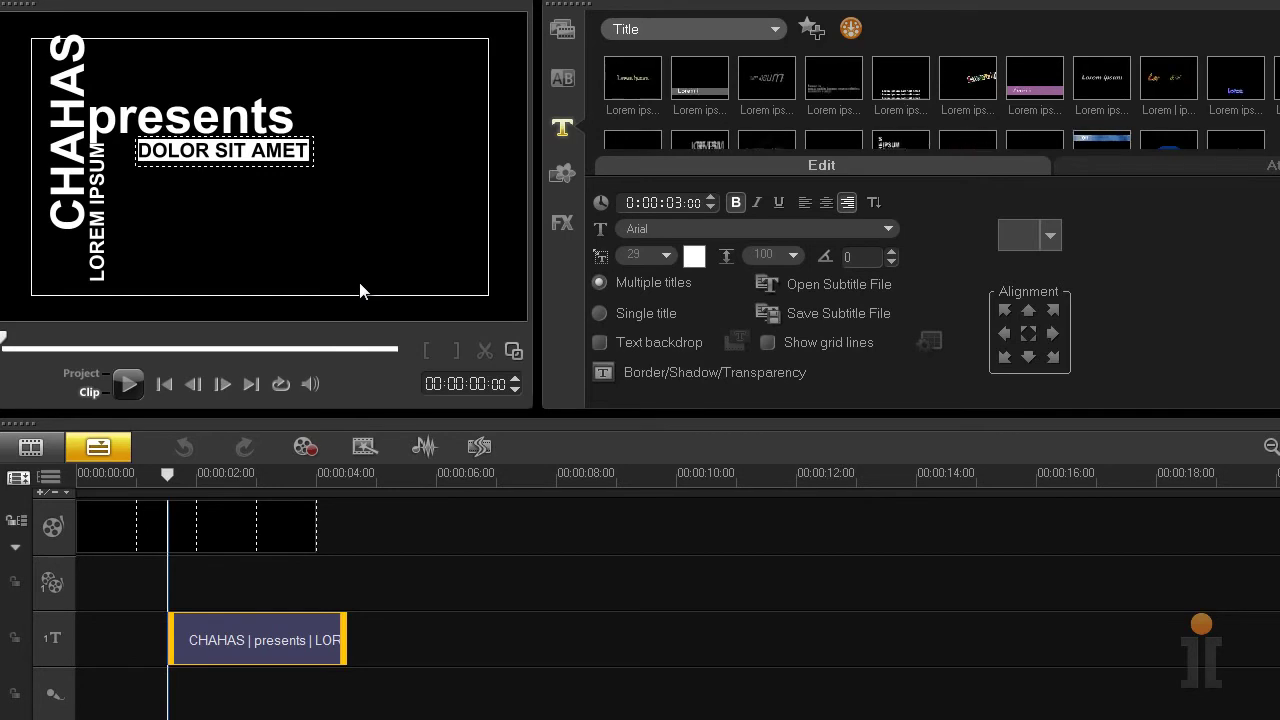
text(C)
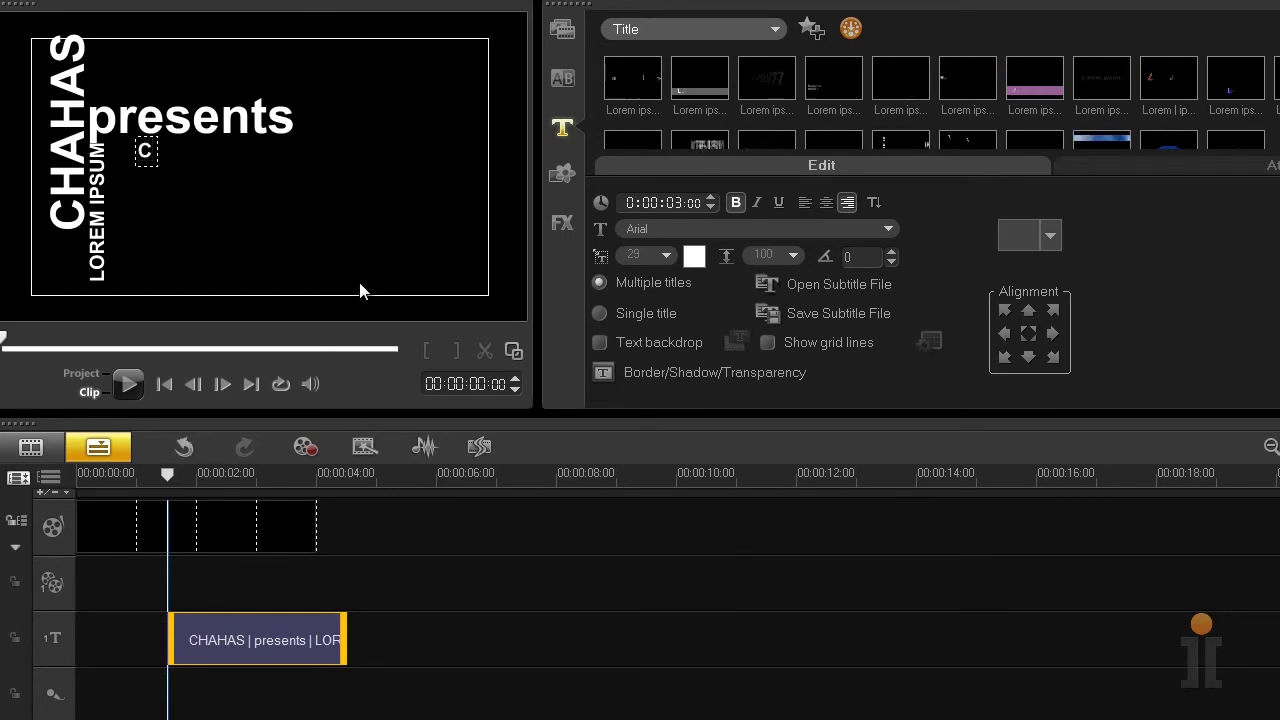
text(OREL)
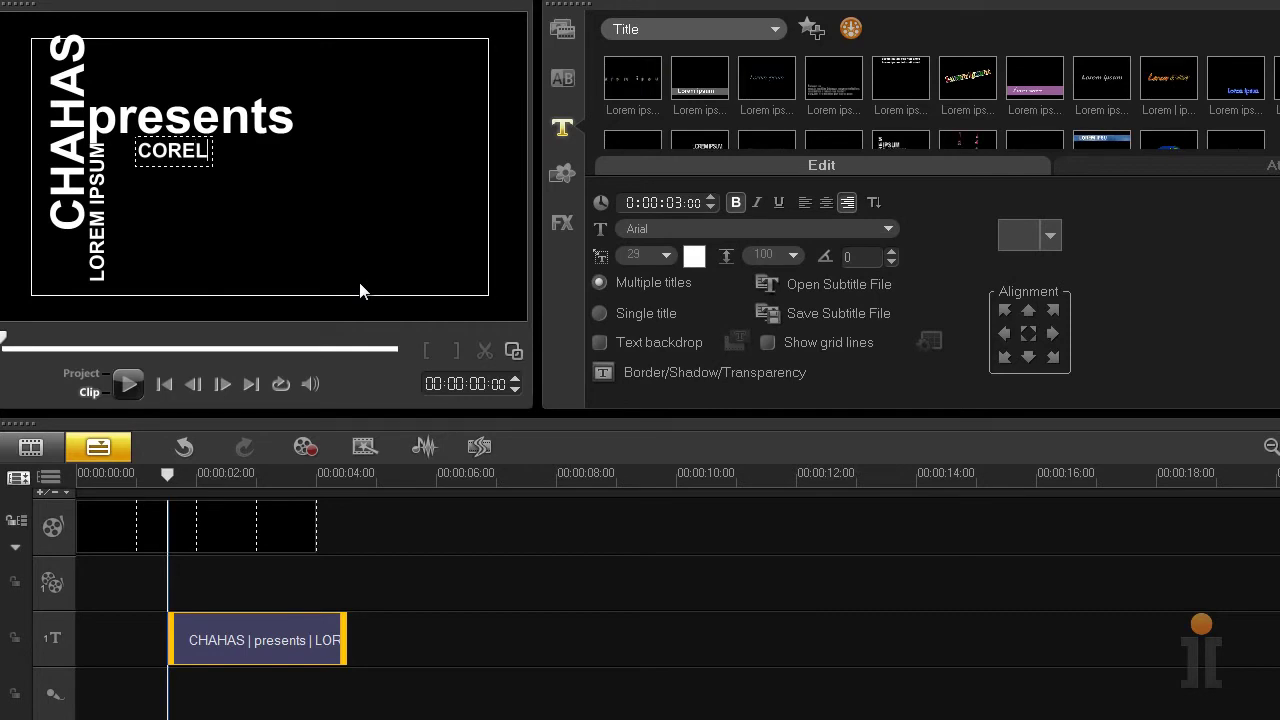
text( VIDEO)
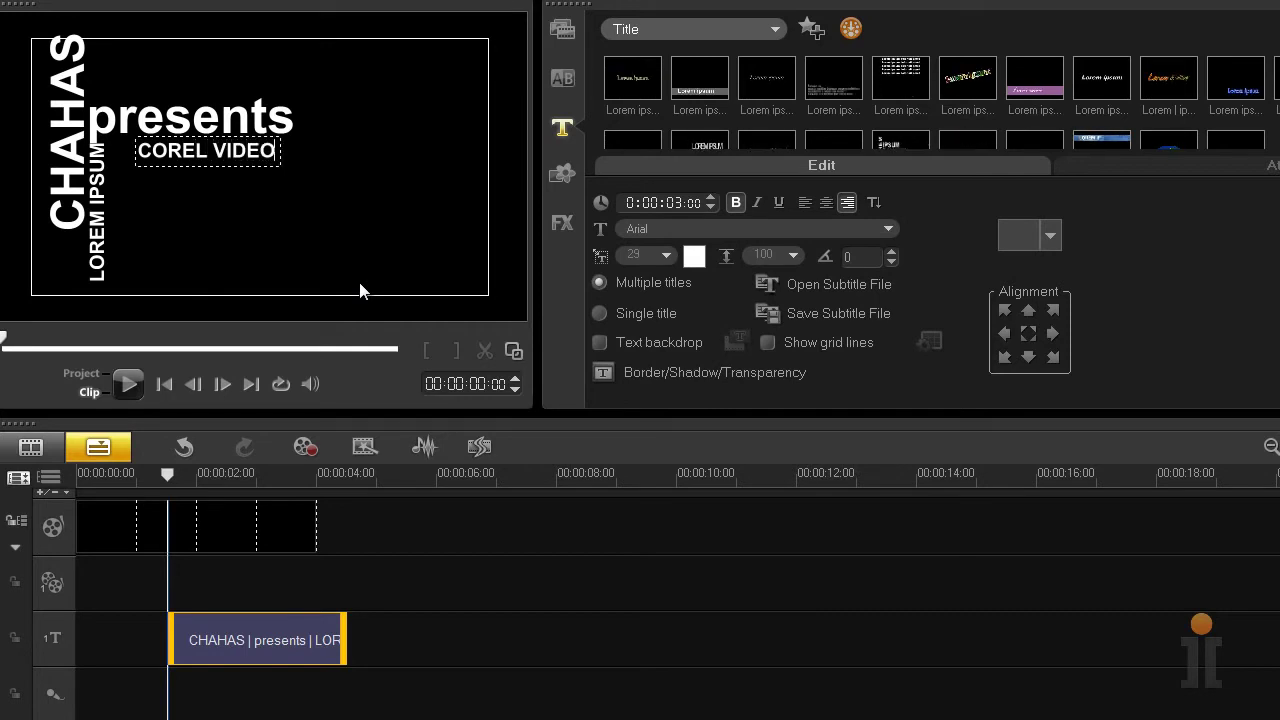
text(STUD)
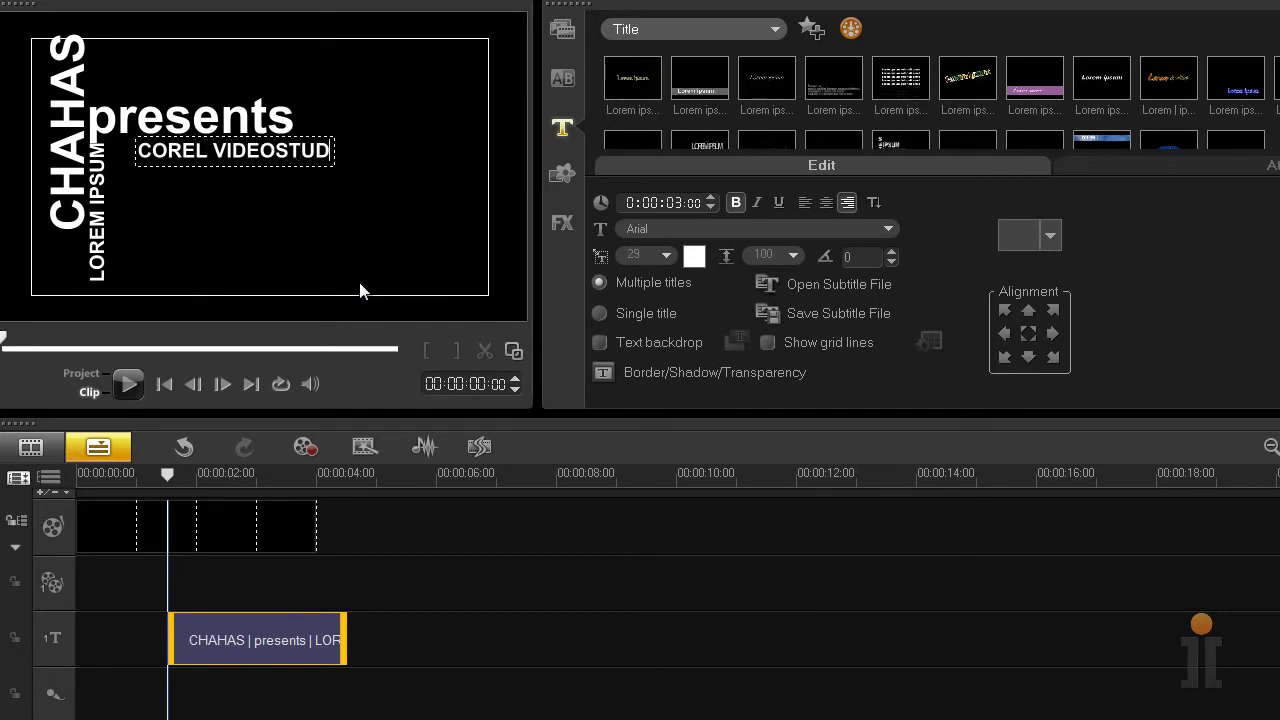
text(IO X)
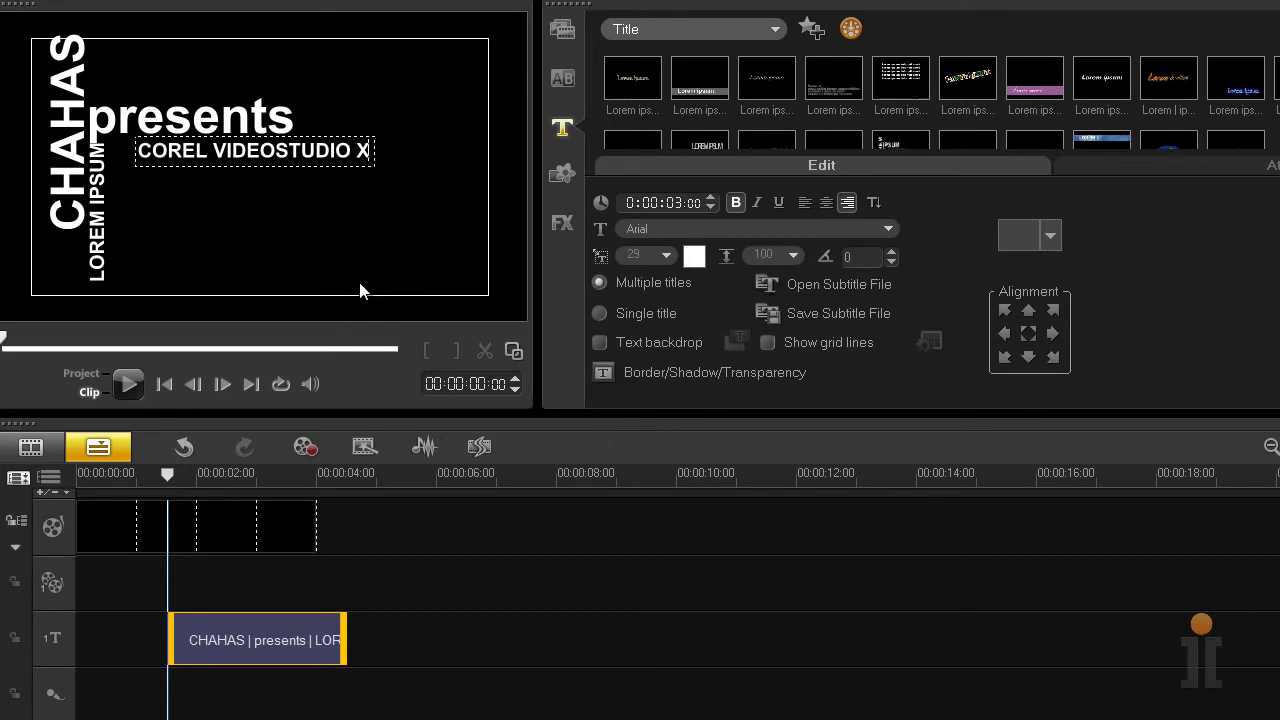
key(Left)
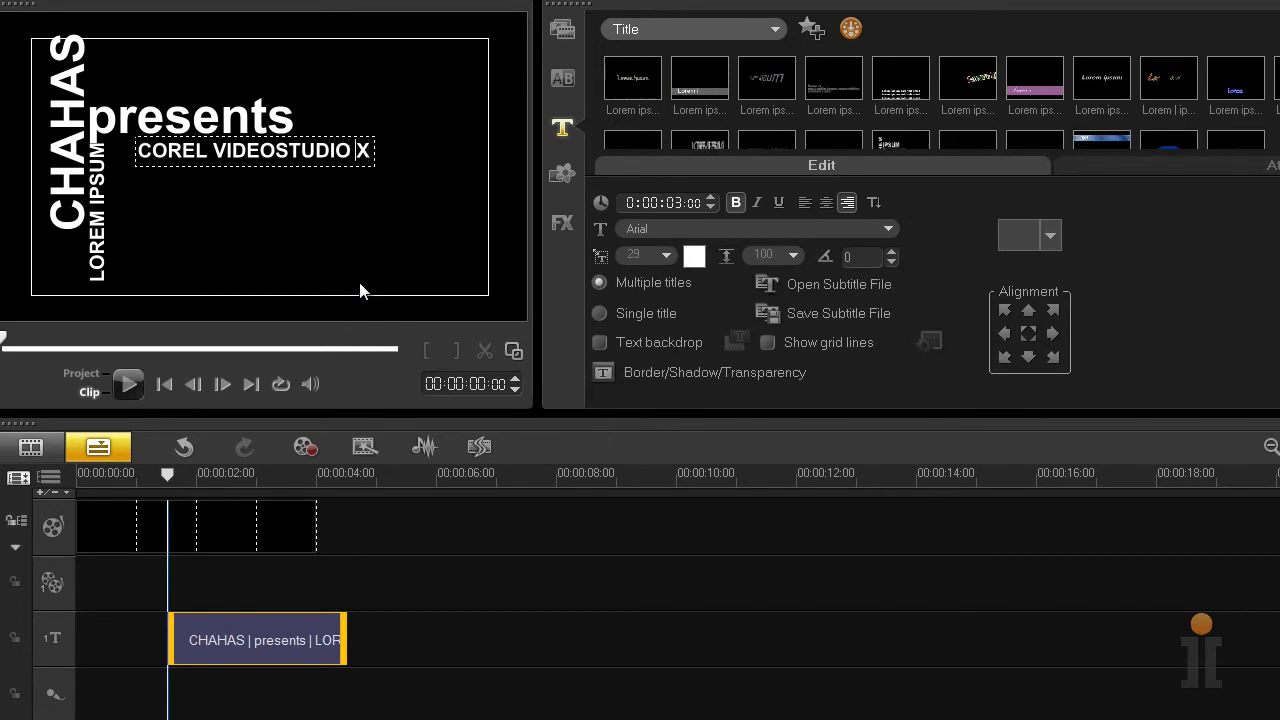
key(Right)
text(4)
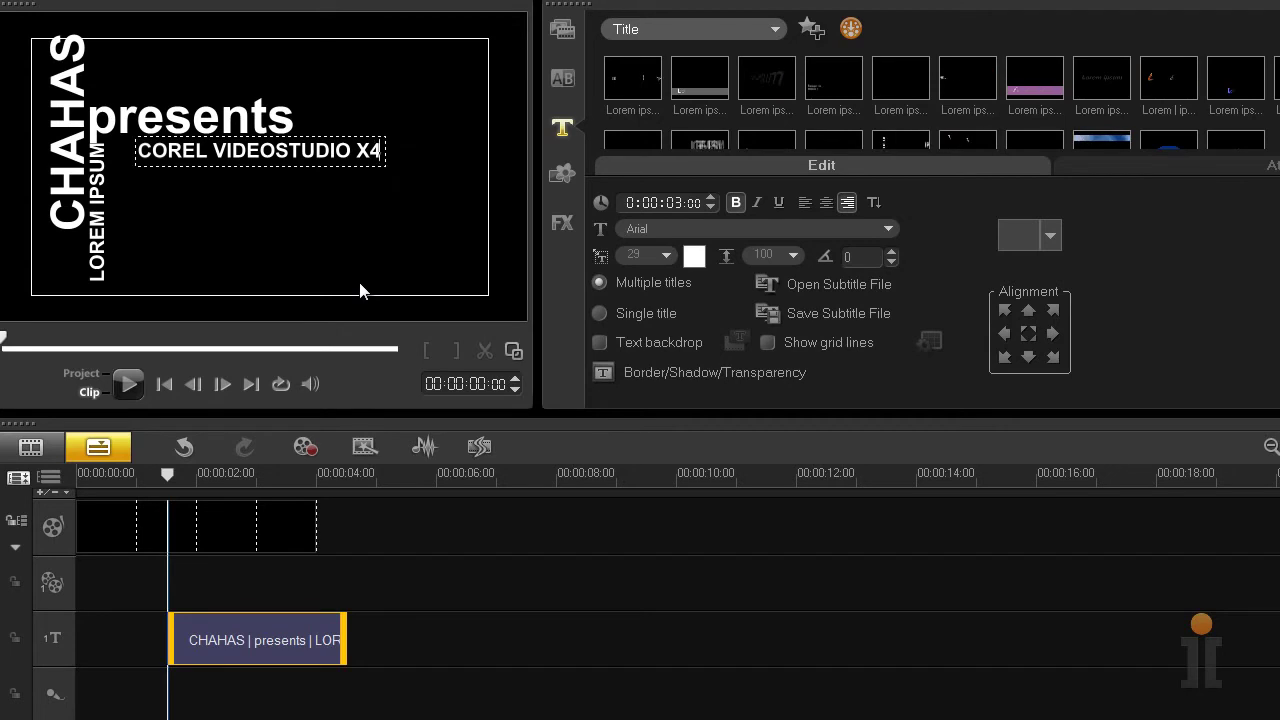
text( Pro)
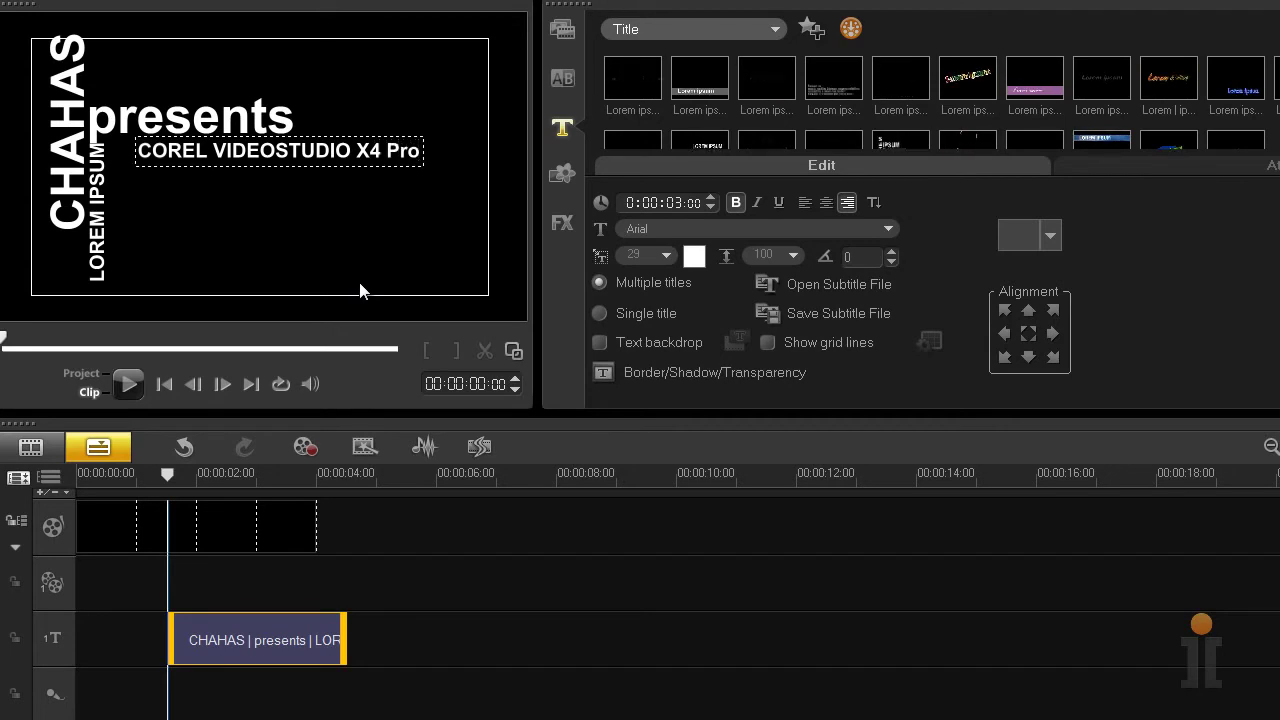
Step: Replace the vertical LOREM IPSUM text with TUTORIALS and place it alongside the vertical CHAHAS text
click(97, 272)
click(100, 282)
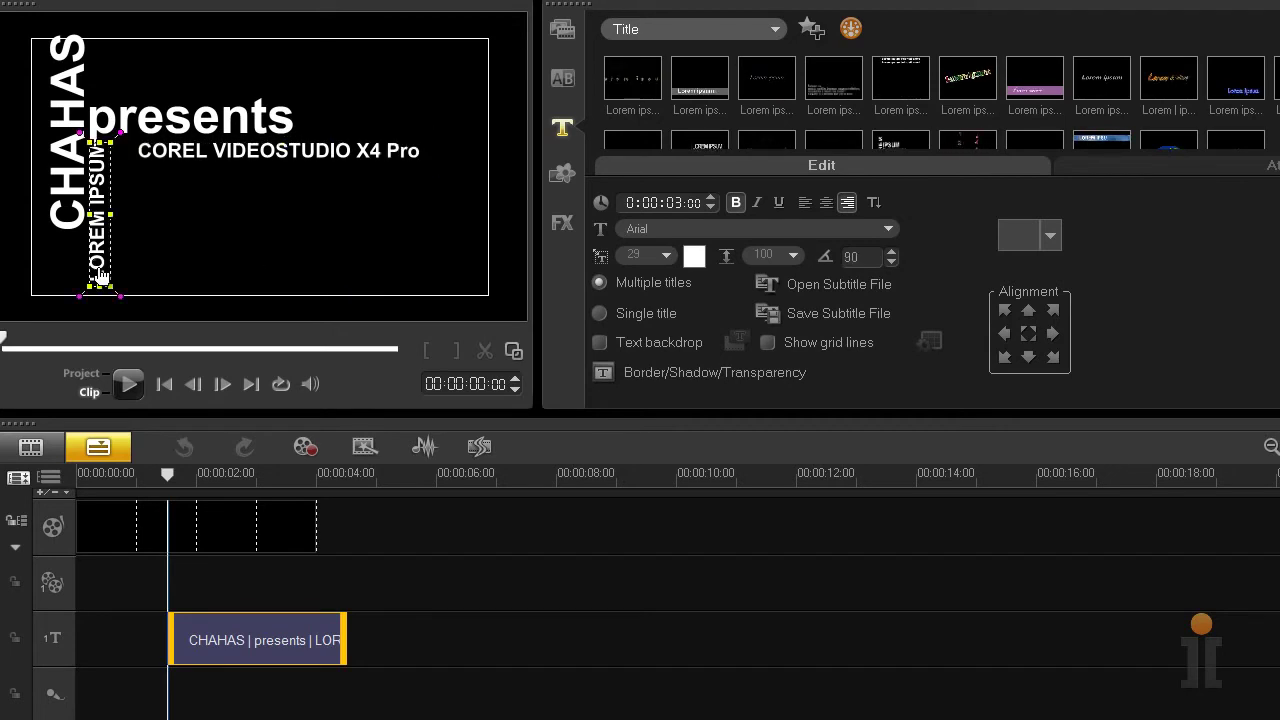
double_click(100, 288)
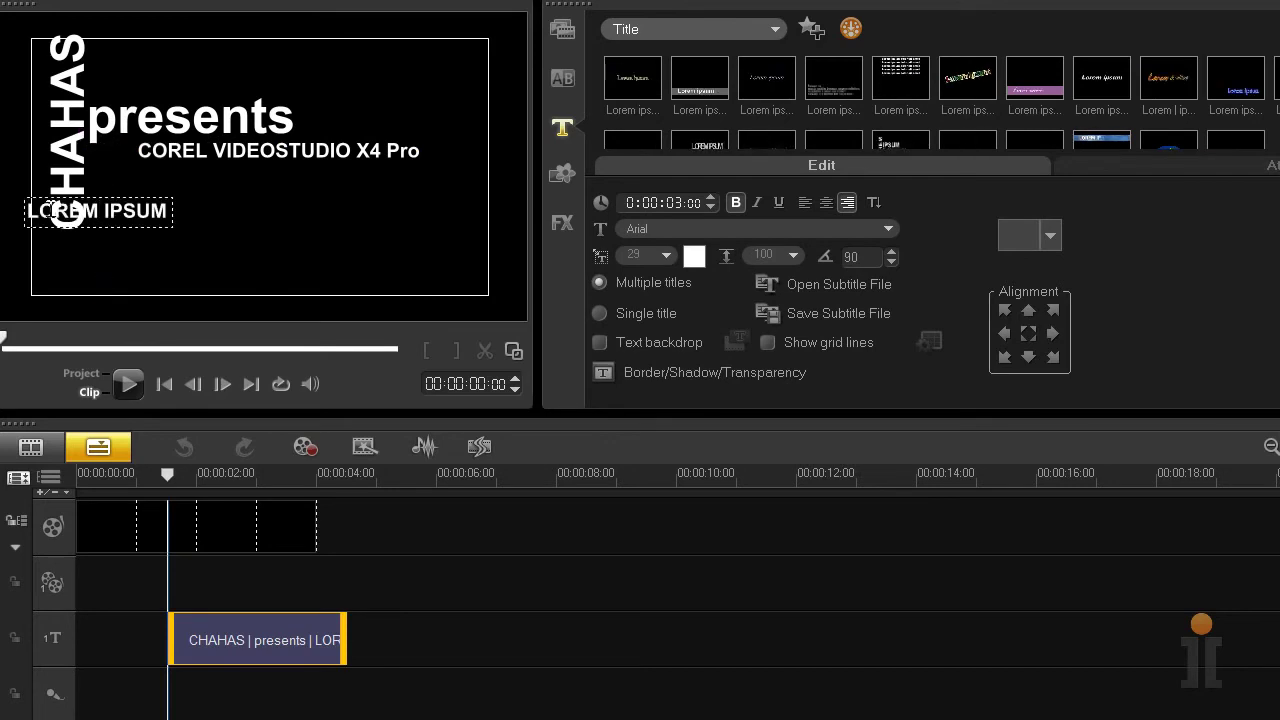
drag(32, 210, 220, 212)
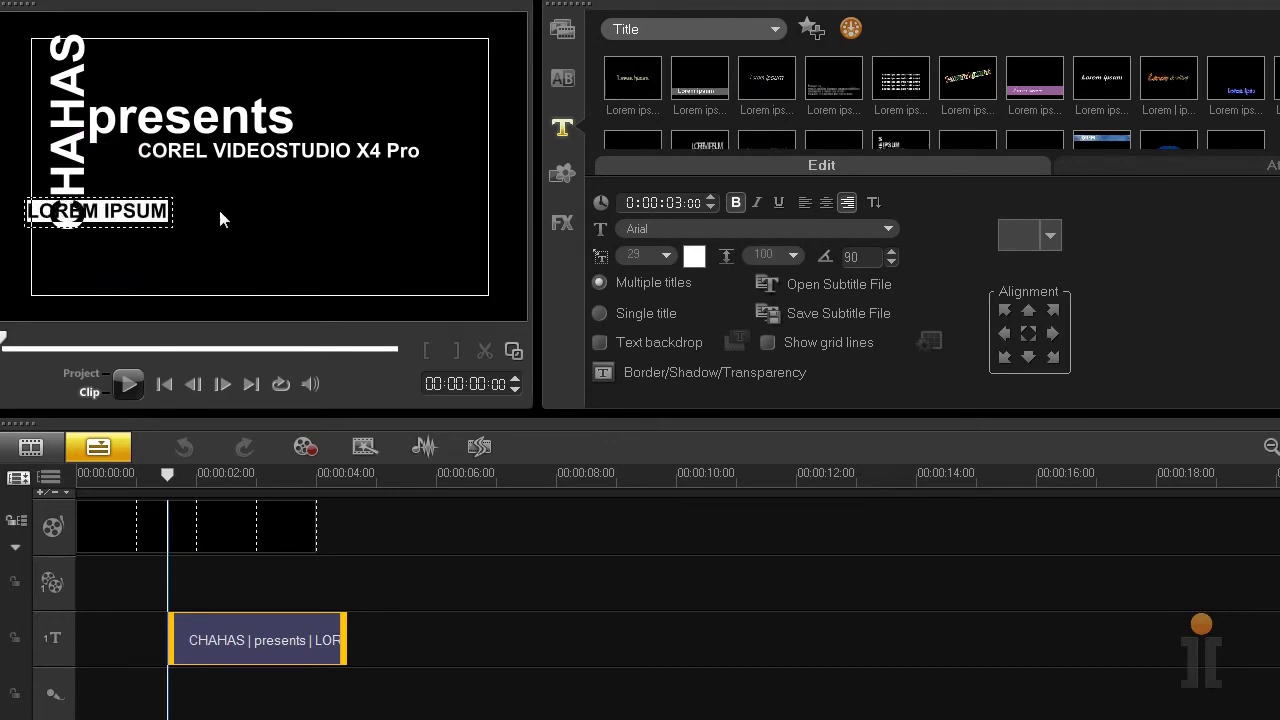
key(Delete)
text(TU)
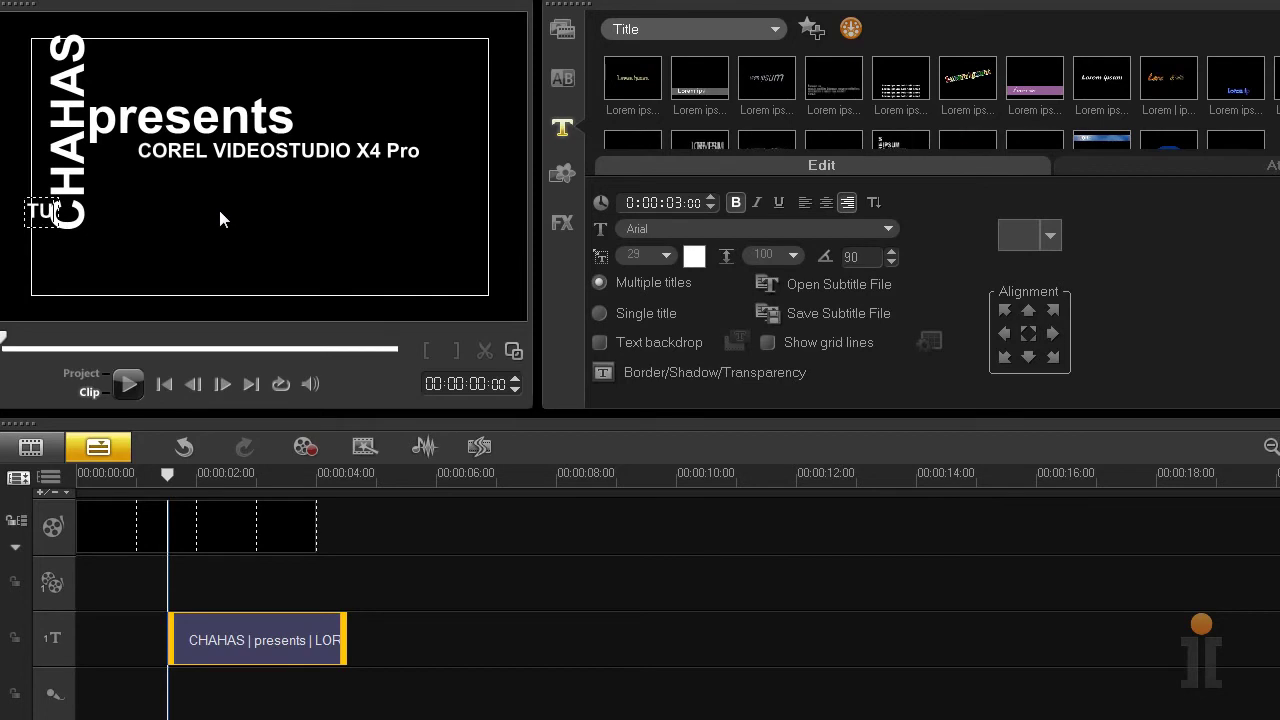
text(TORIALS)
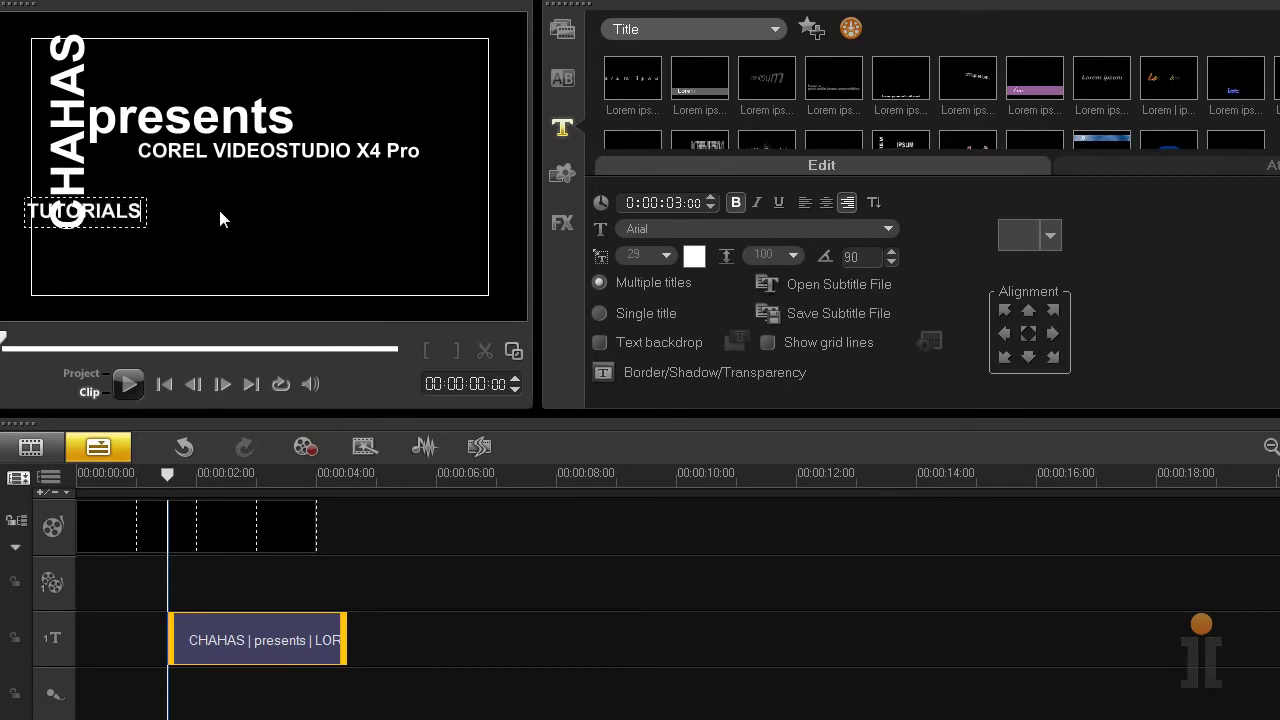
click(288, 265)
drag(82, 258, 96, 251)
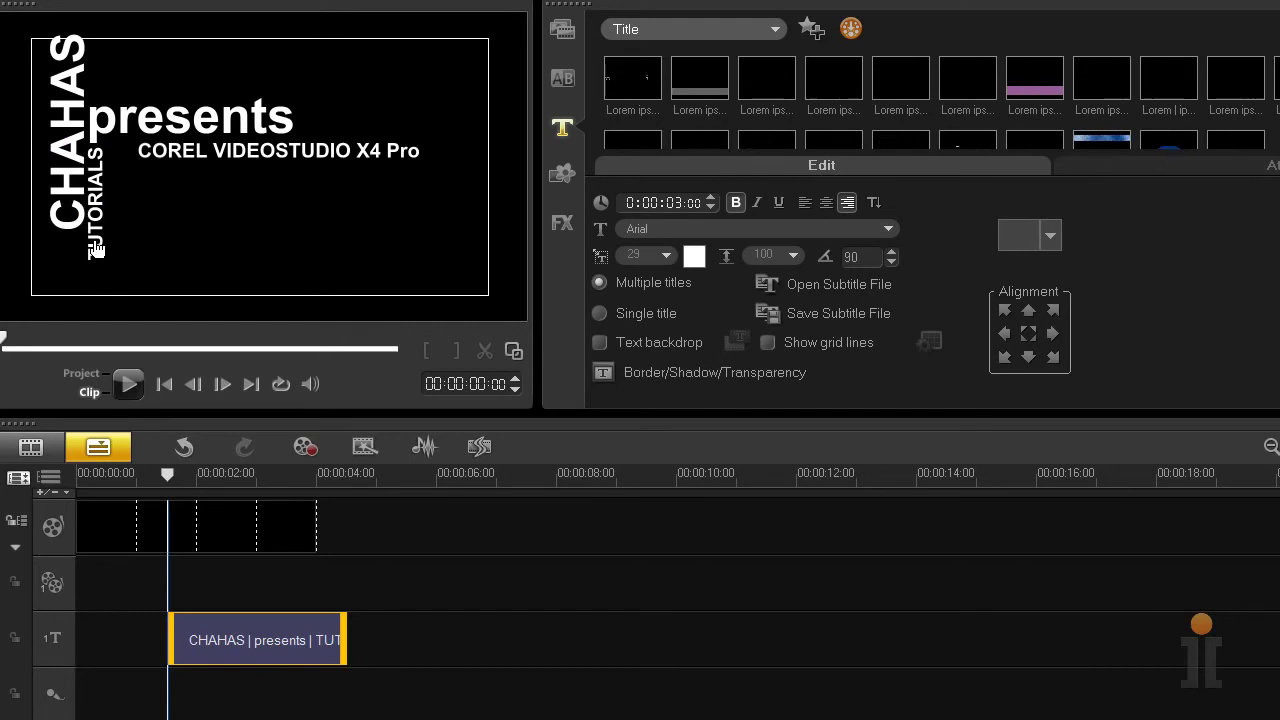
Step: Move the COREL VIDEOSTUDIO X4 Pro line slightly closer to presents and TUTORIALS, and open its text for editing
click(286, 155)
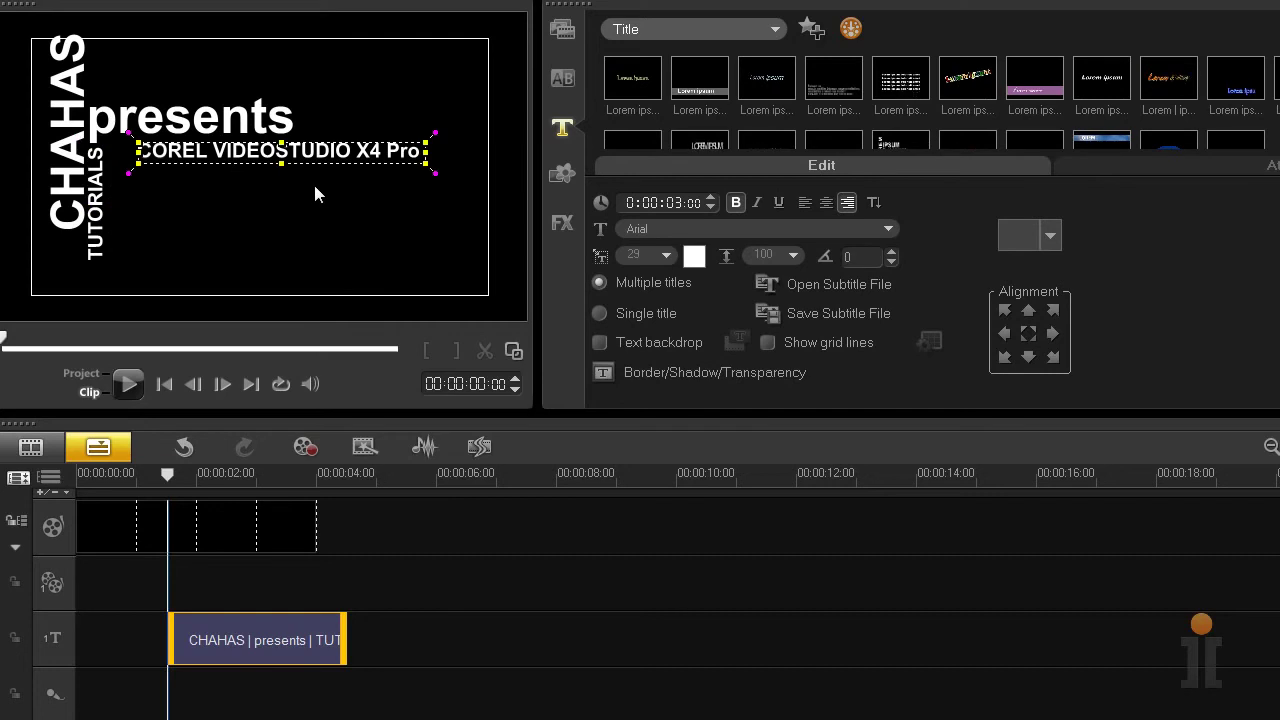
drag(280, 166, 260, 162)
click(259, 160)
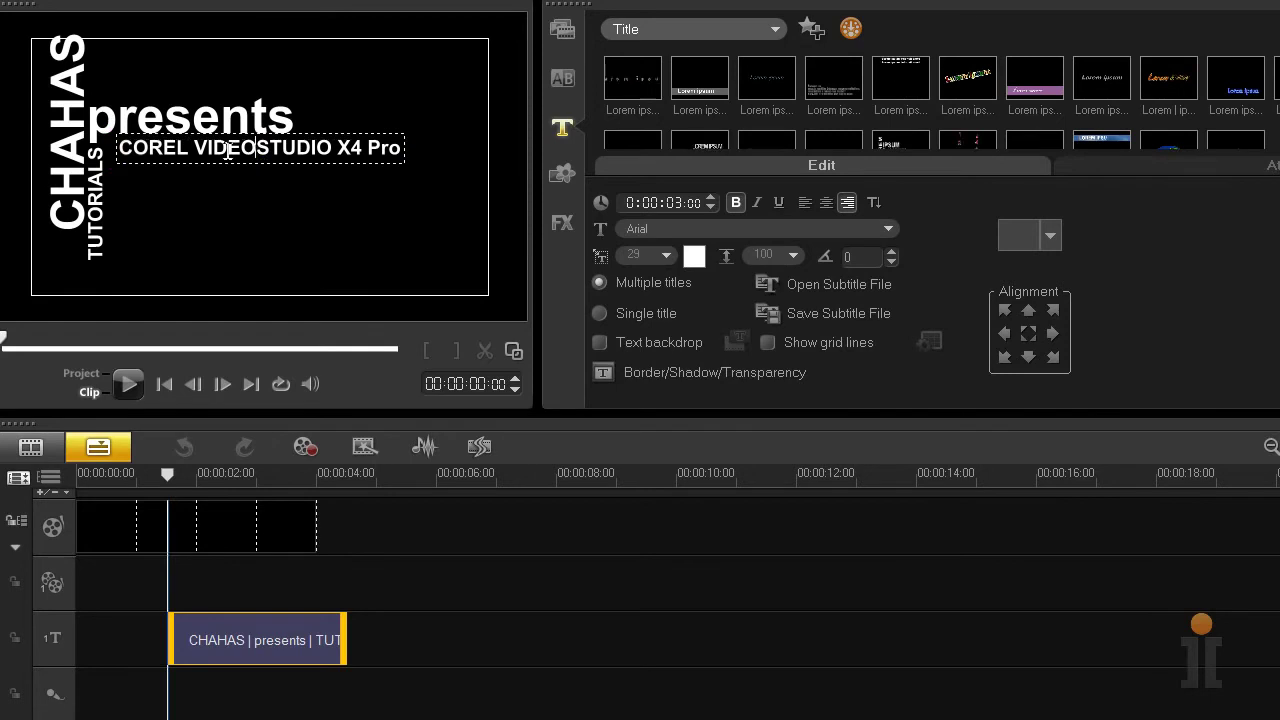
Step: Try to colour the COREL VIDEOSTUDIO X4 Pro line orange without selecting its characters
click(693, 258)
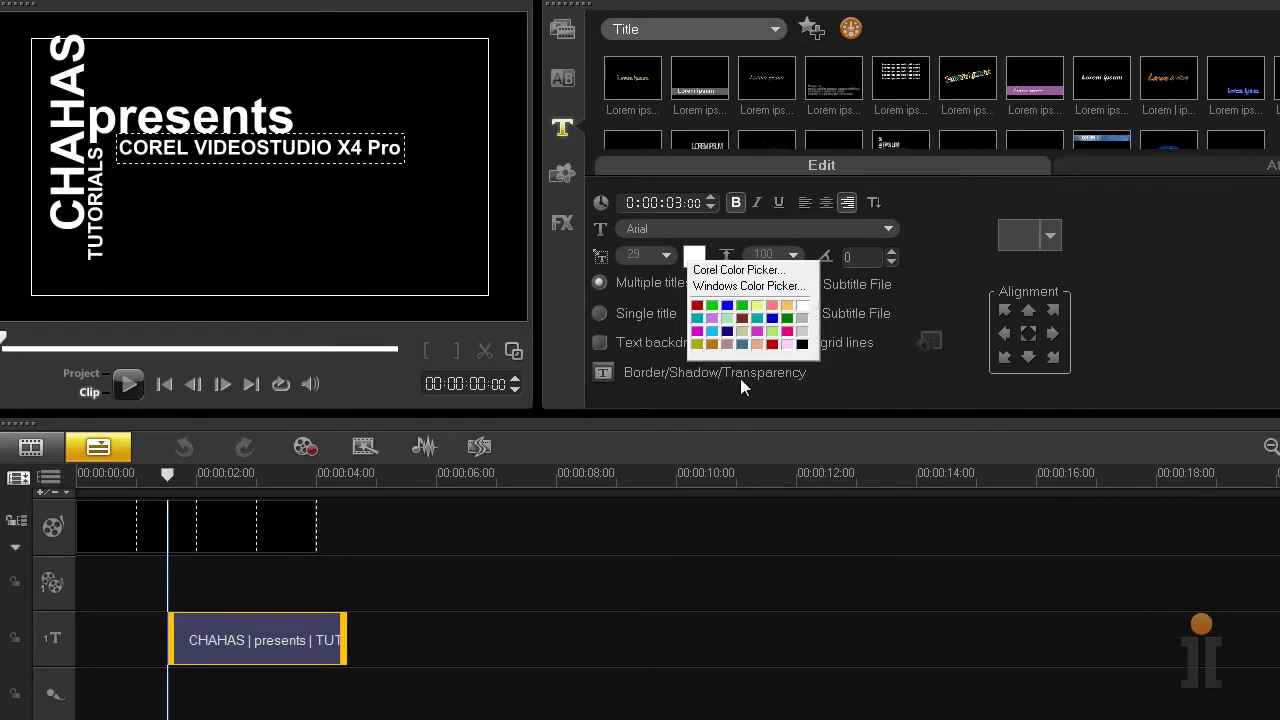
click(778, 271)
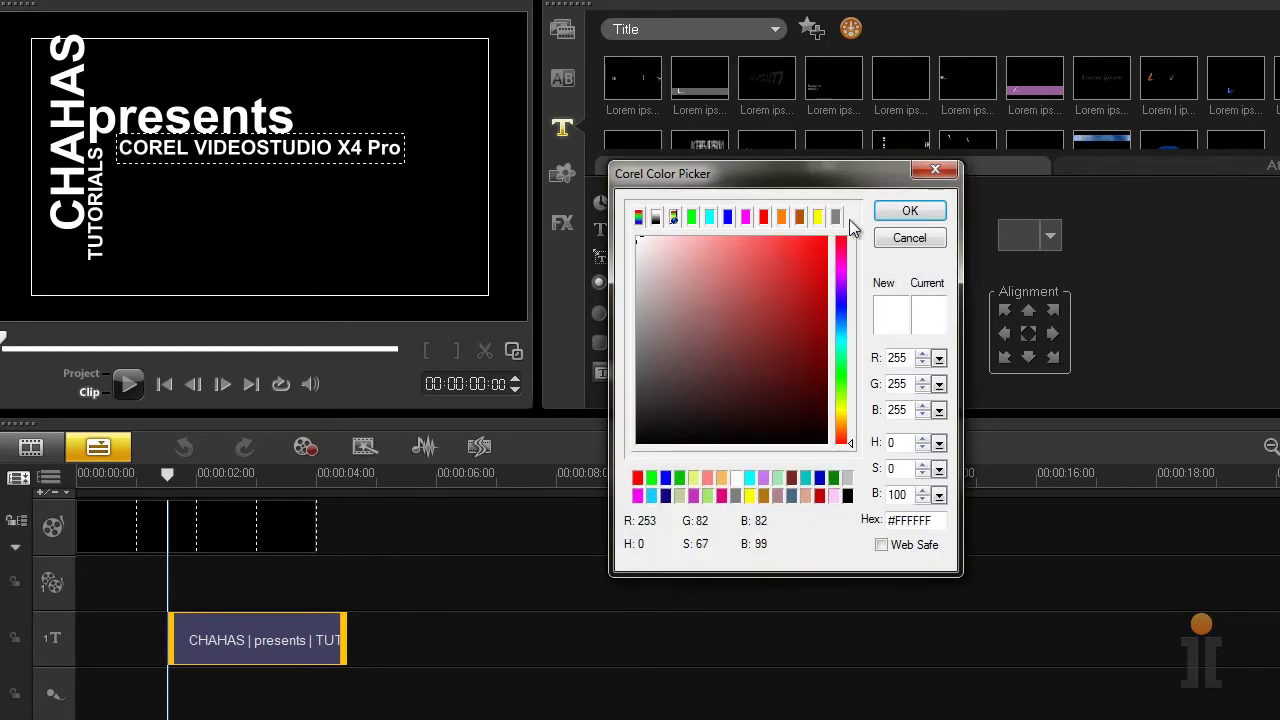
click(940, 238)
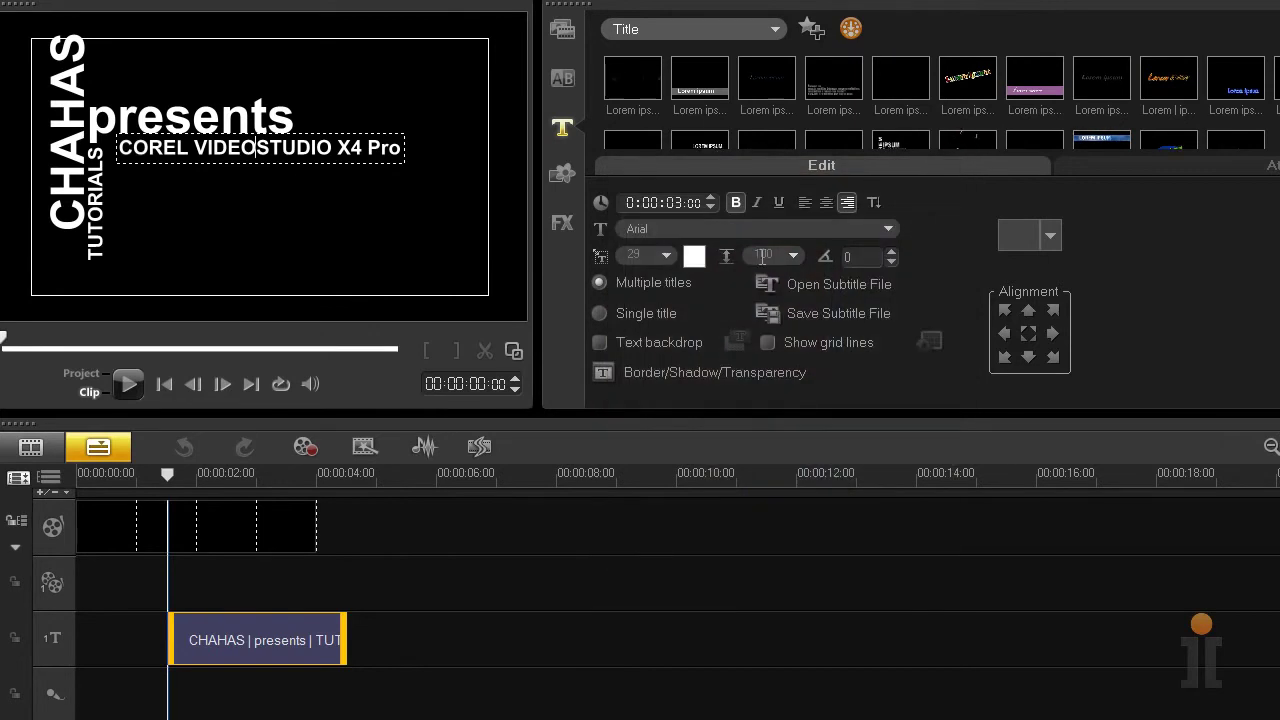
click(696, 259)
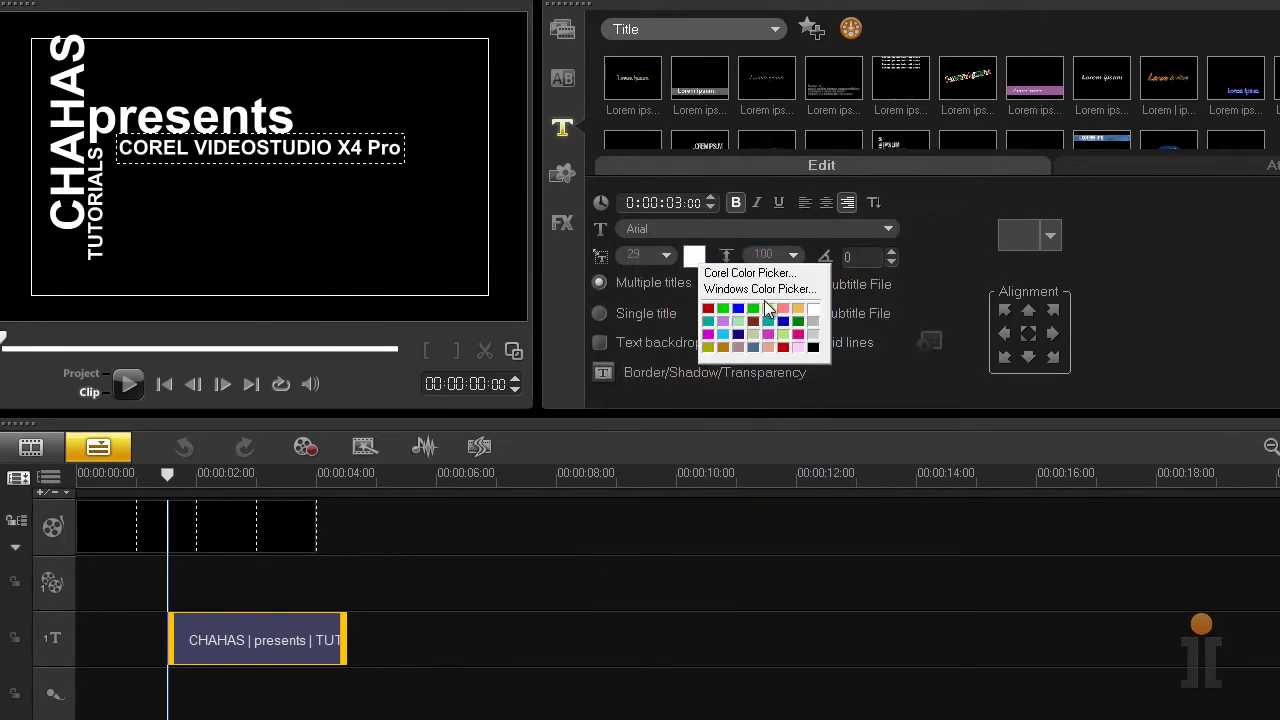
click(792, 289)
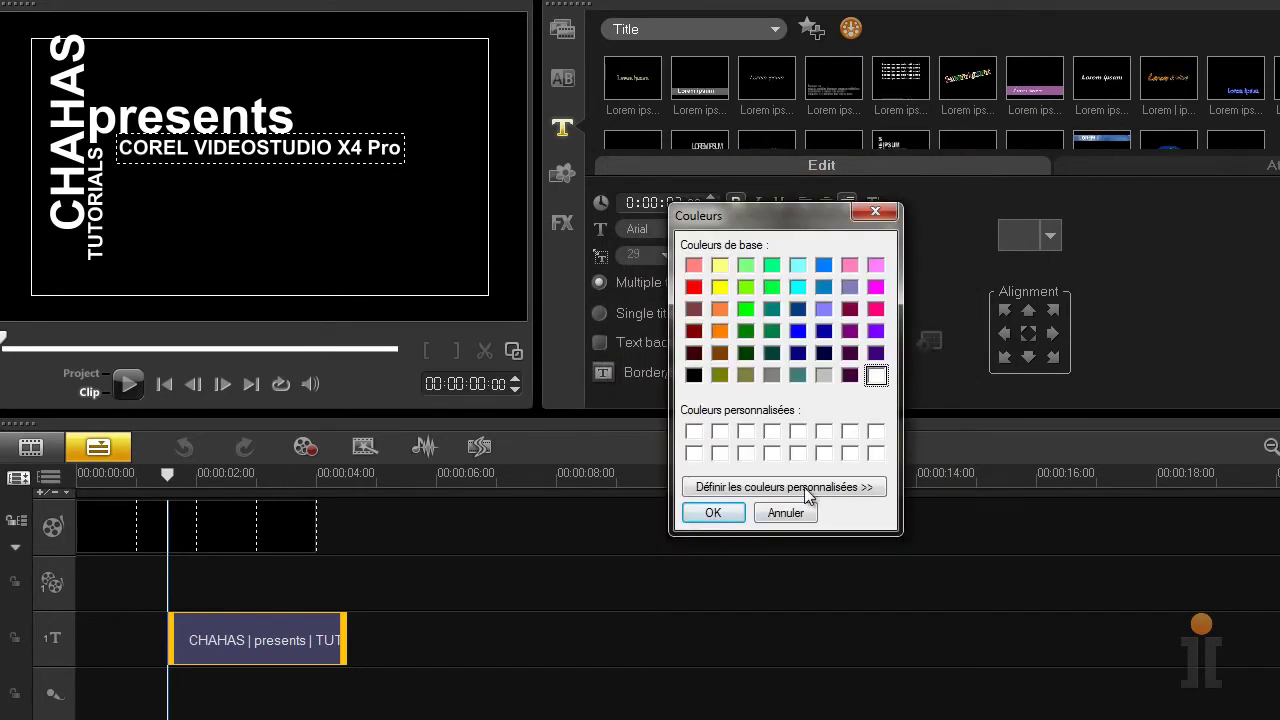
drag(806, 212, 1015, 203)
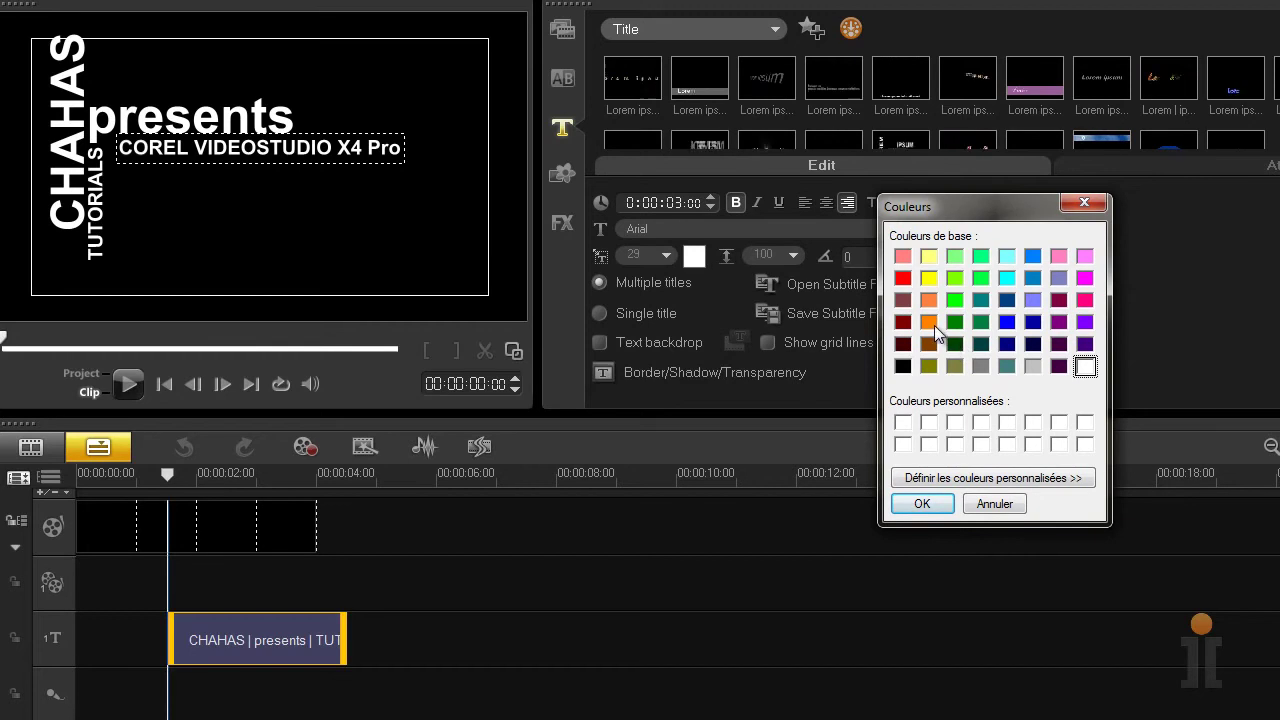
click(922, 503)
click(786, 421)
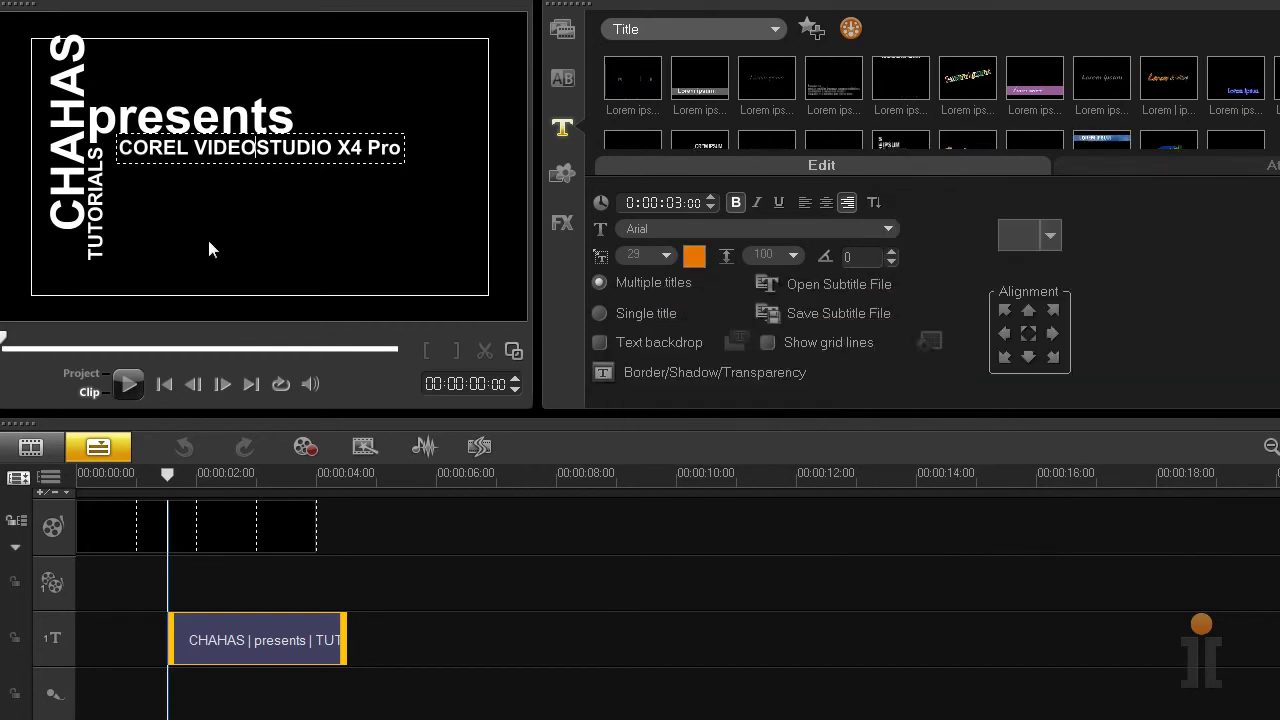
Step: Select the whole COREL VIDEOSTUDIO X4 Pro line and set its text colour to orange-red #FF4D00
drag(117, 147, 487, 157)
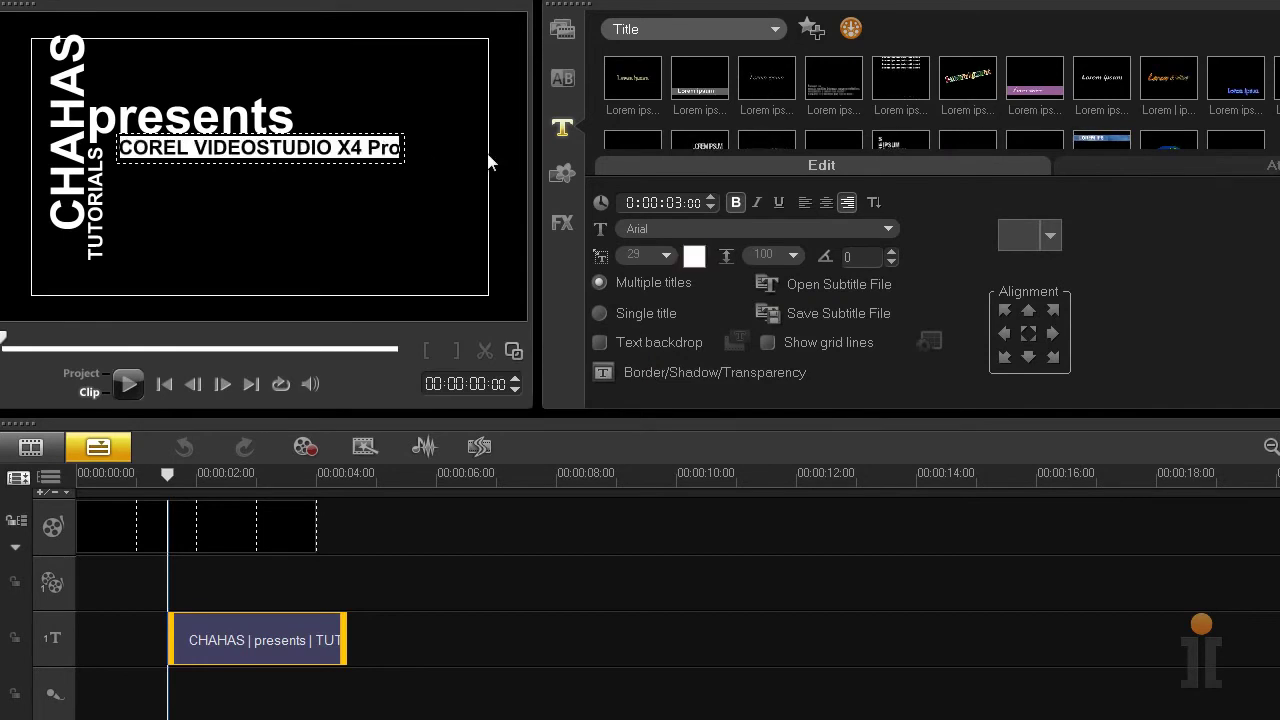
click(694, 257)
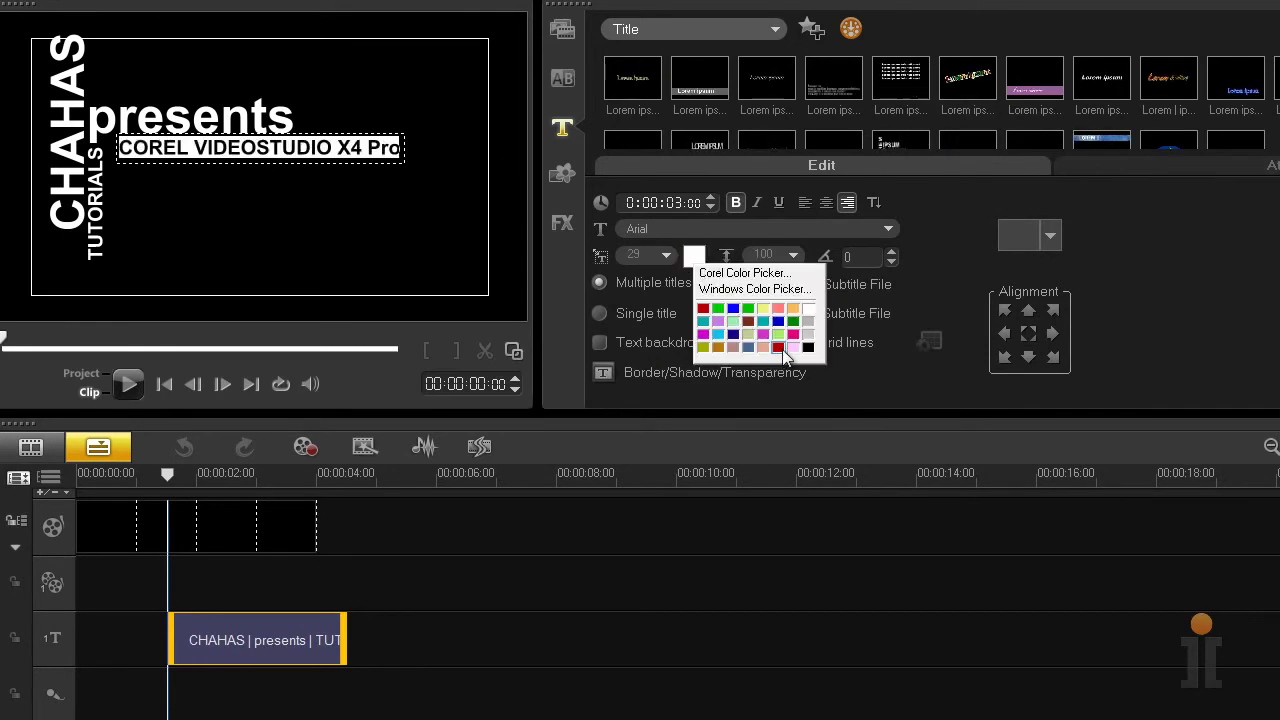
click(745, 273)
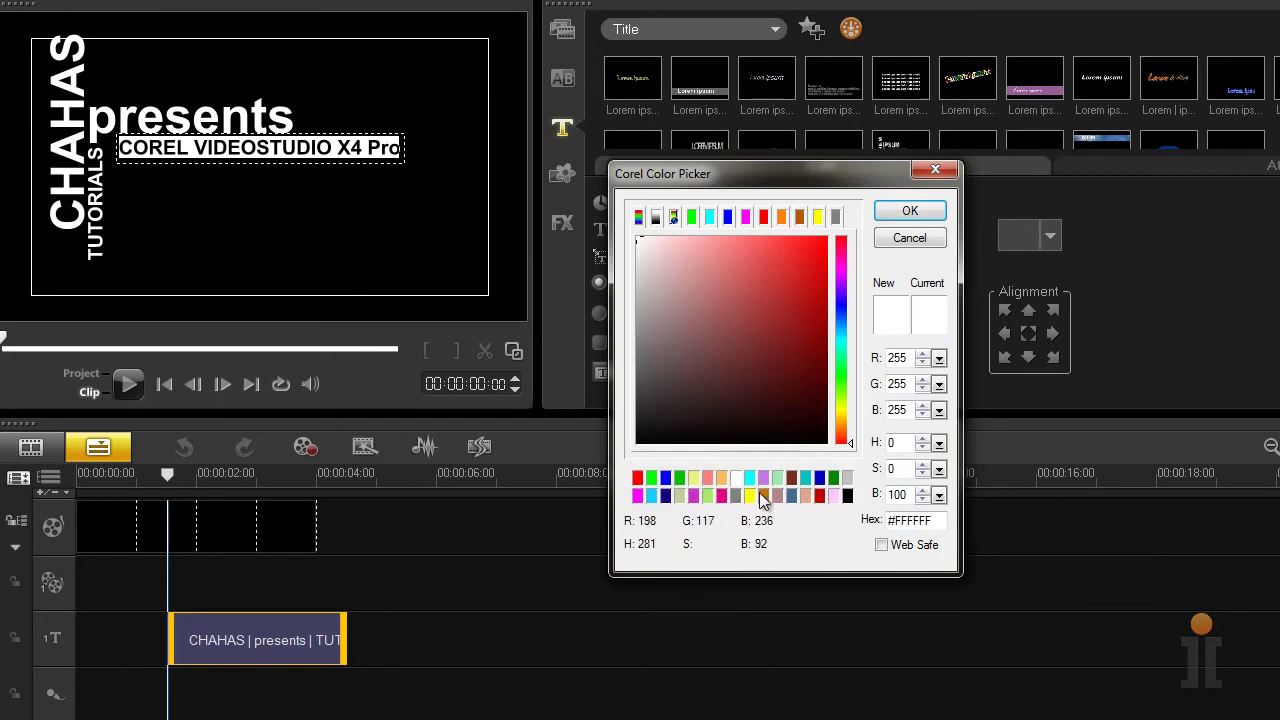
click(781, 217)
click(706, 300)
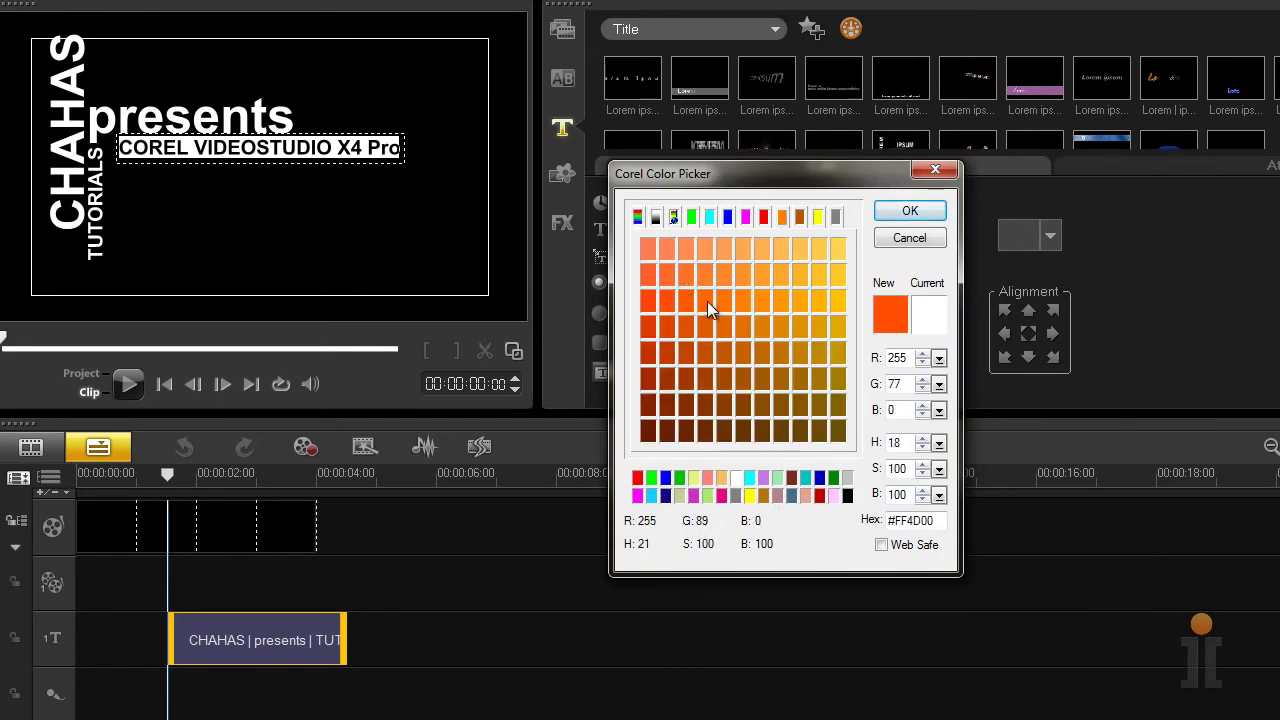
click(926, 214)
click(147, 250)
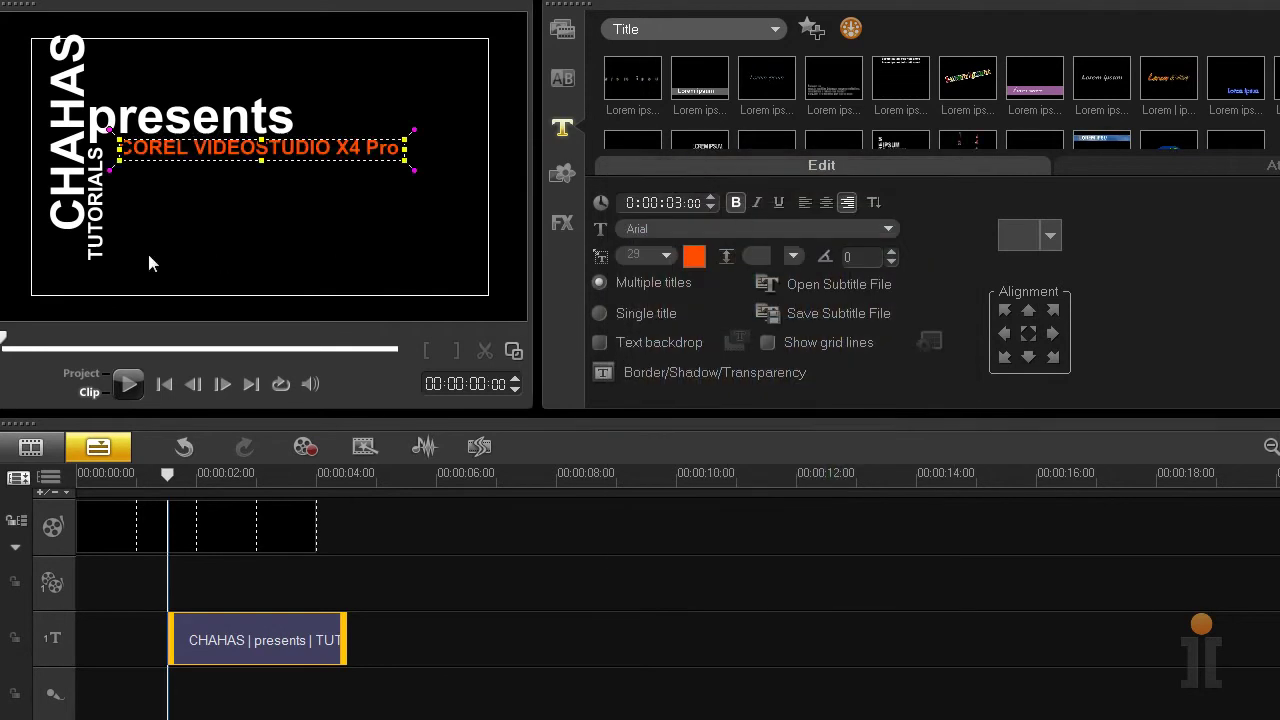
Step: Set the colour of the vertical TUTORIALS text to orange-red #FF4D00
click(97, 250)
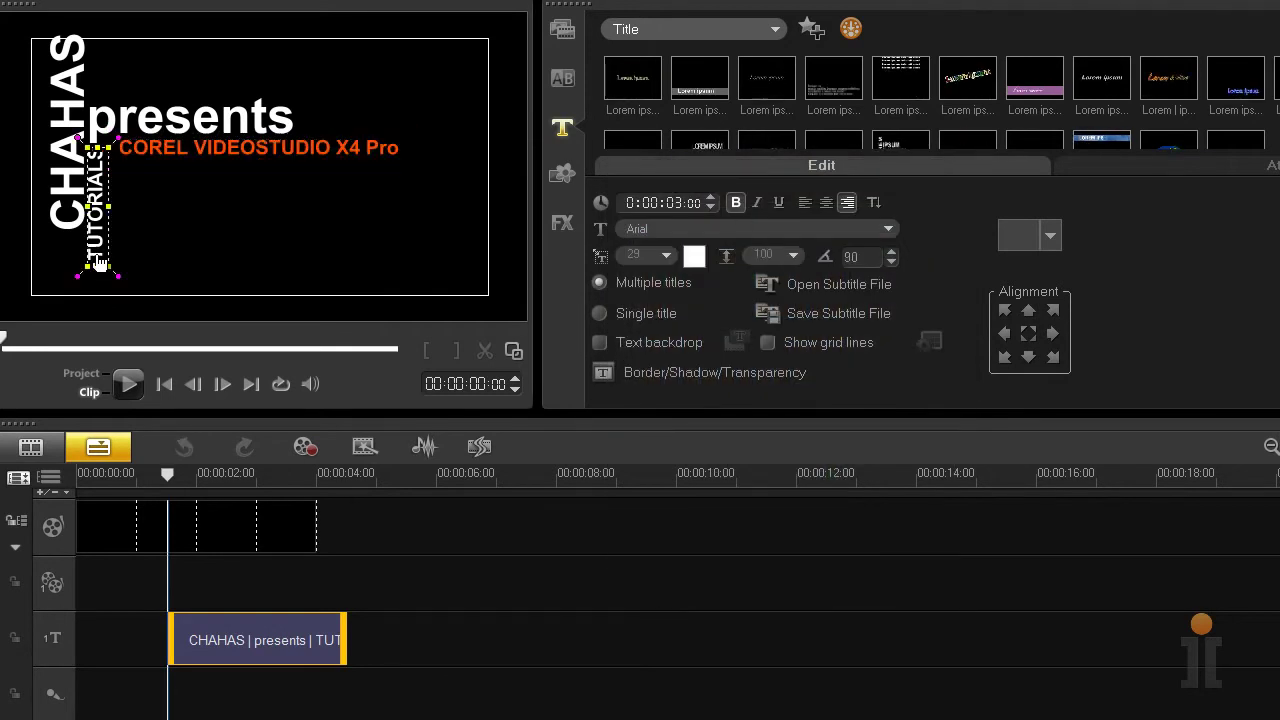
click(694, 256)
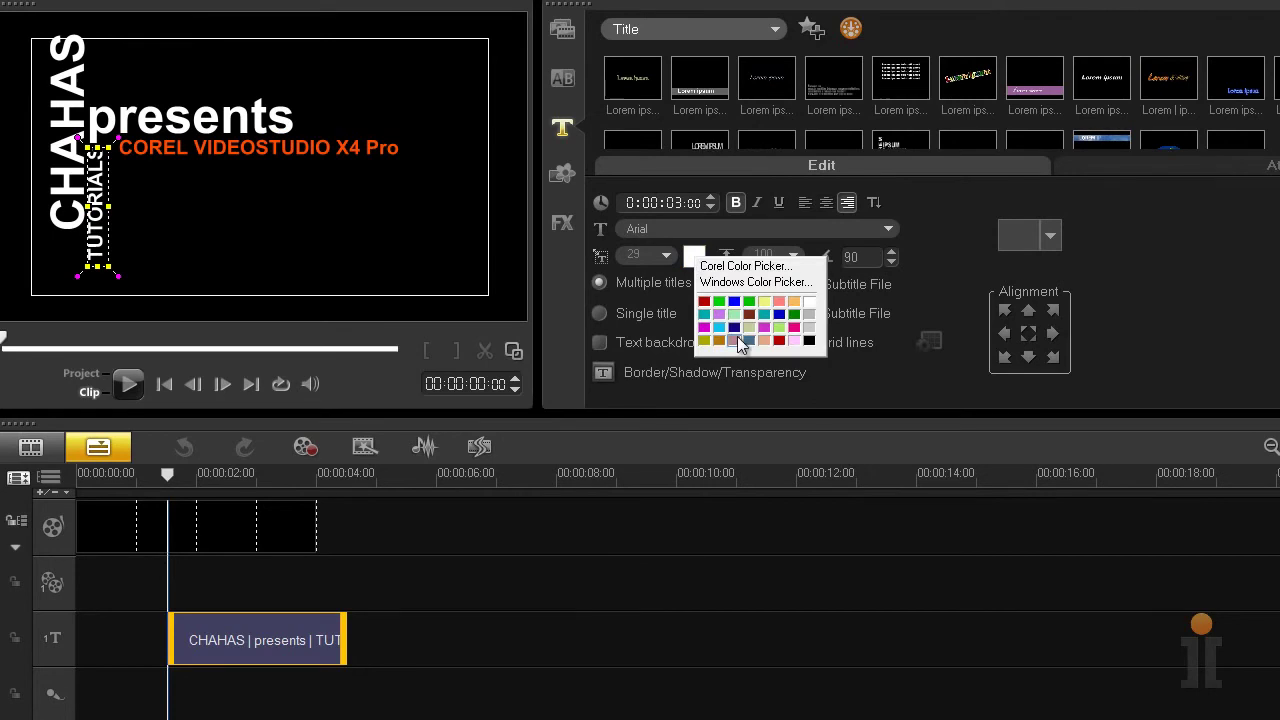
click(746, 265)
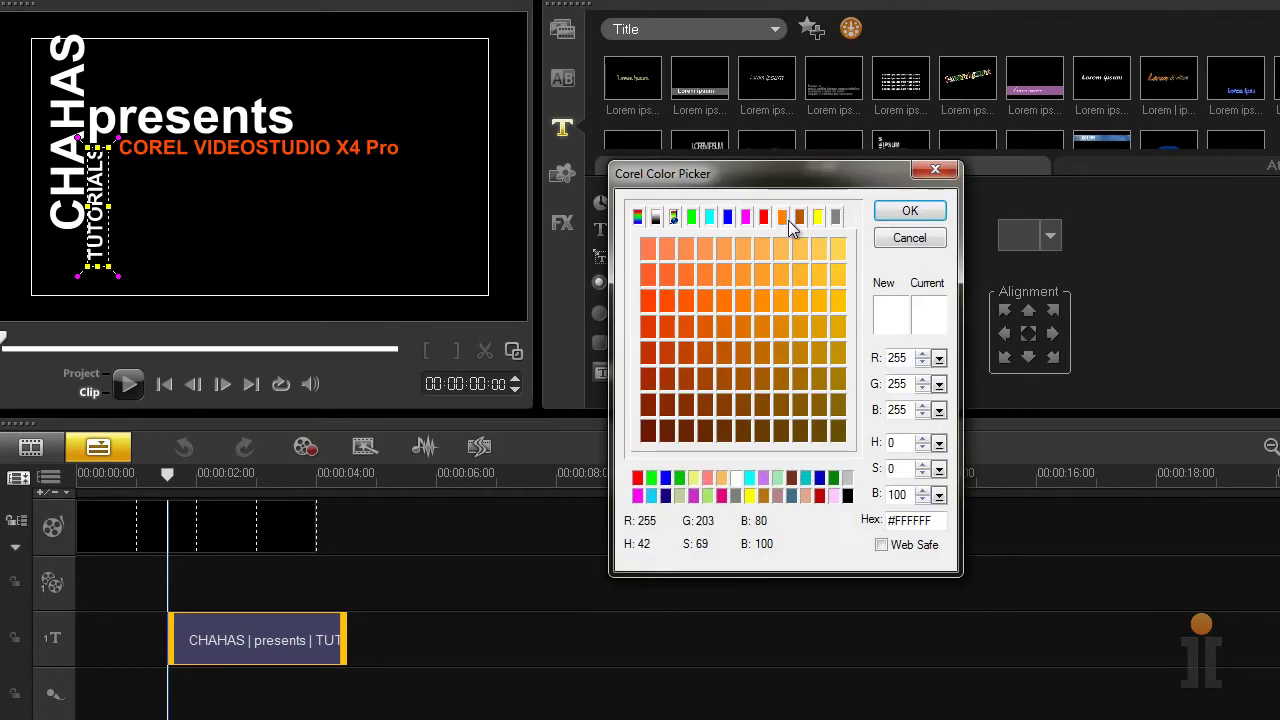
click(669, 309)
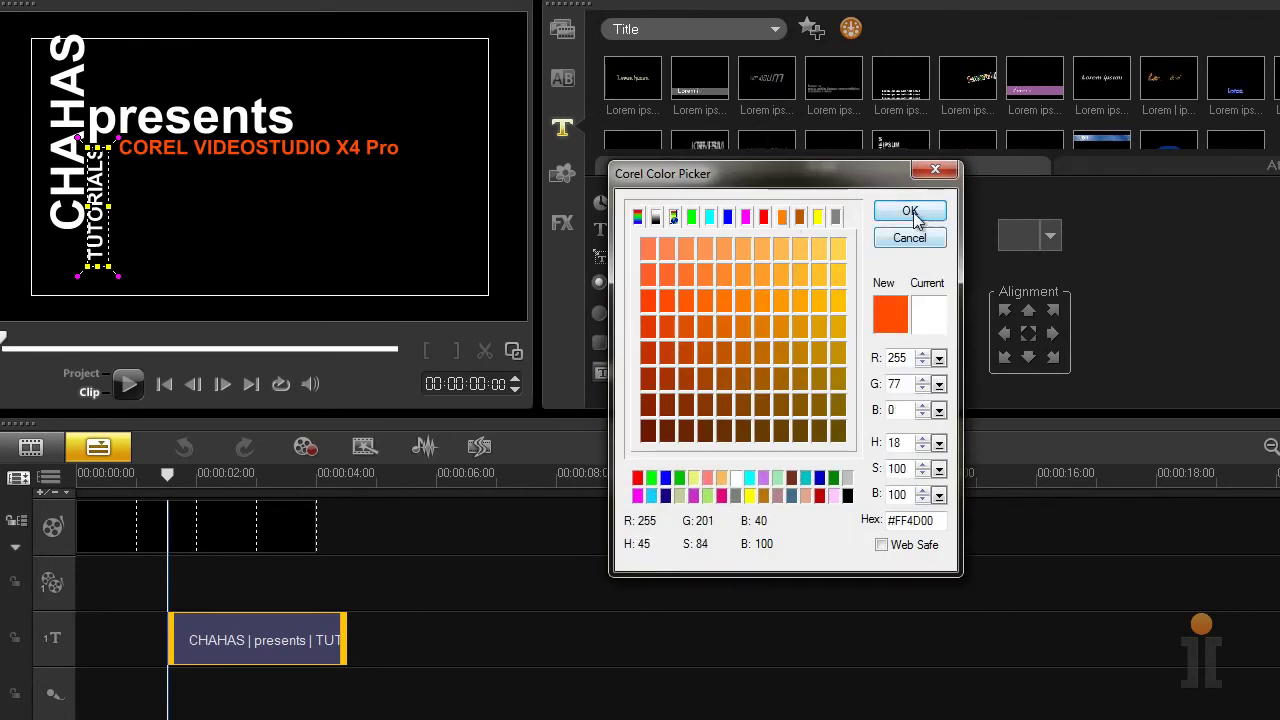
click(909, 211)
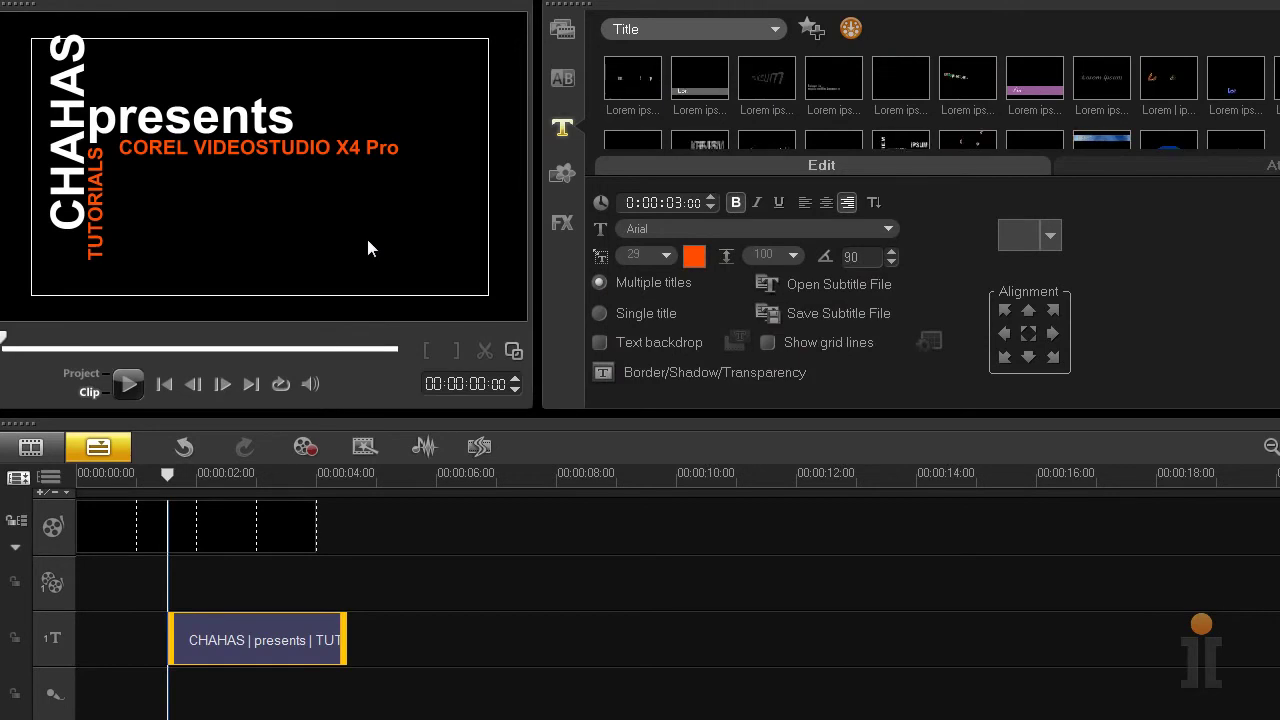
Step: Make the presents text italic and remove its bold formatting
click(154, 120)
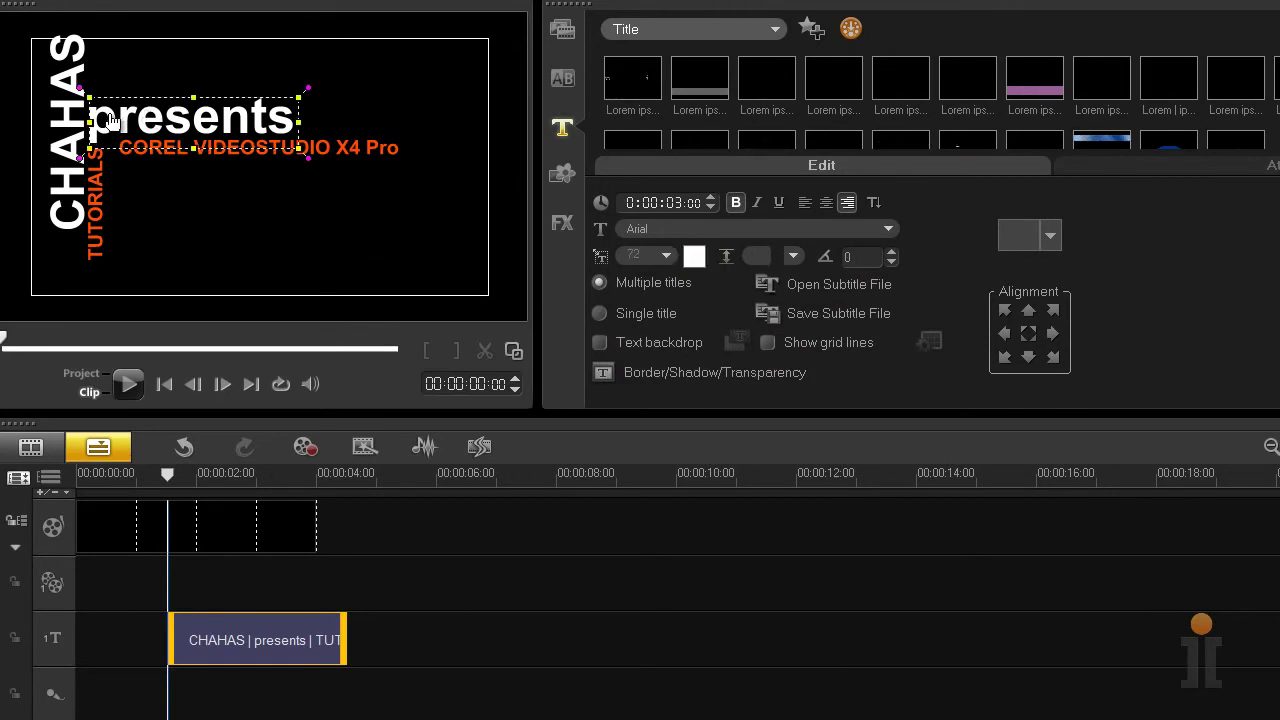
double_click(112, 122)
drag(90, 118, 300, 118)
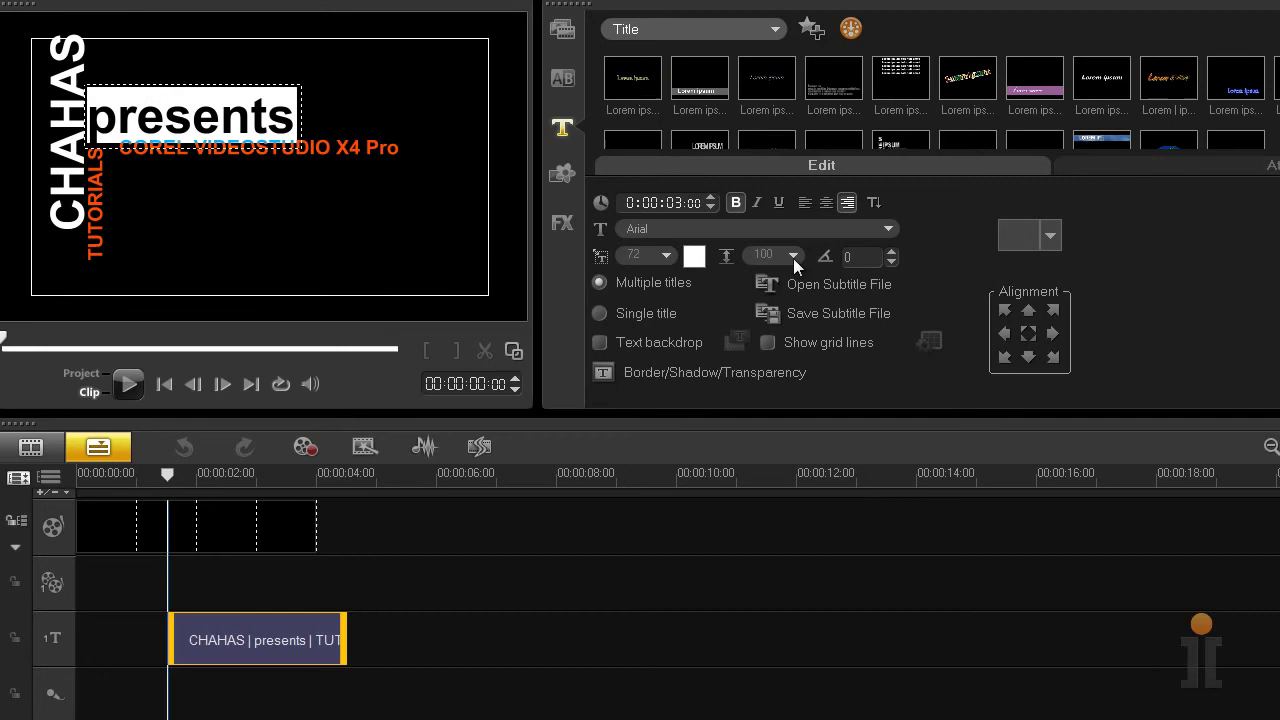
click(758, 204)
click(737, 202)
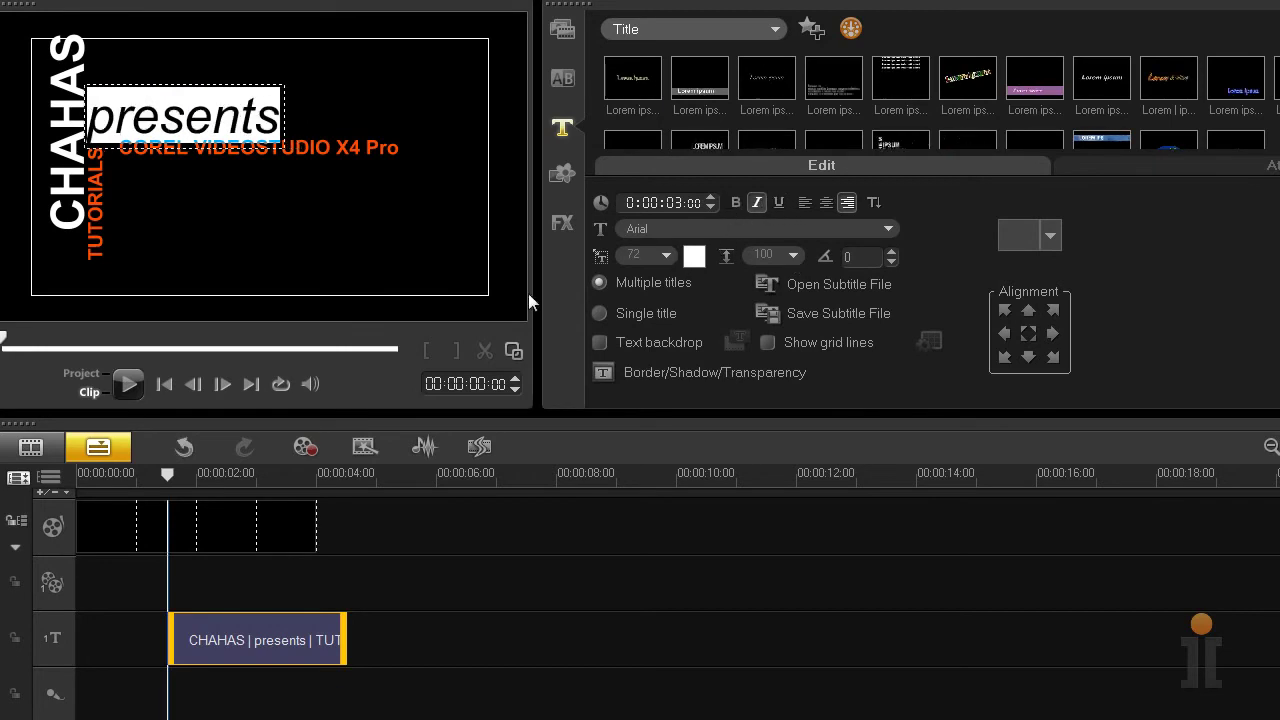
click(335, 315)
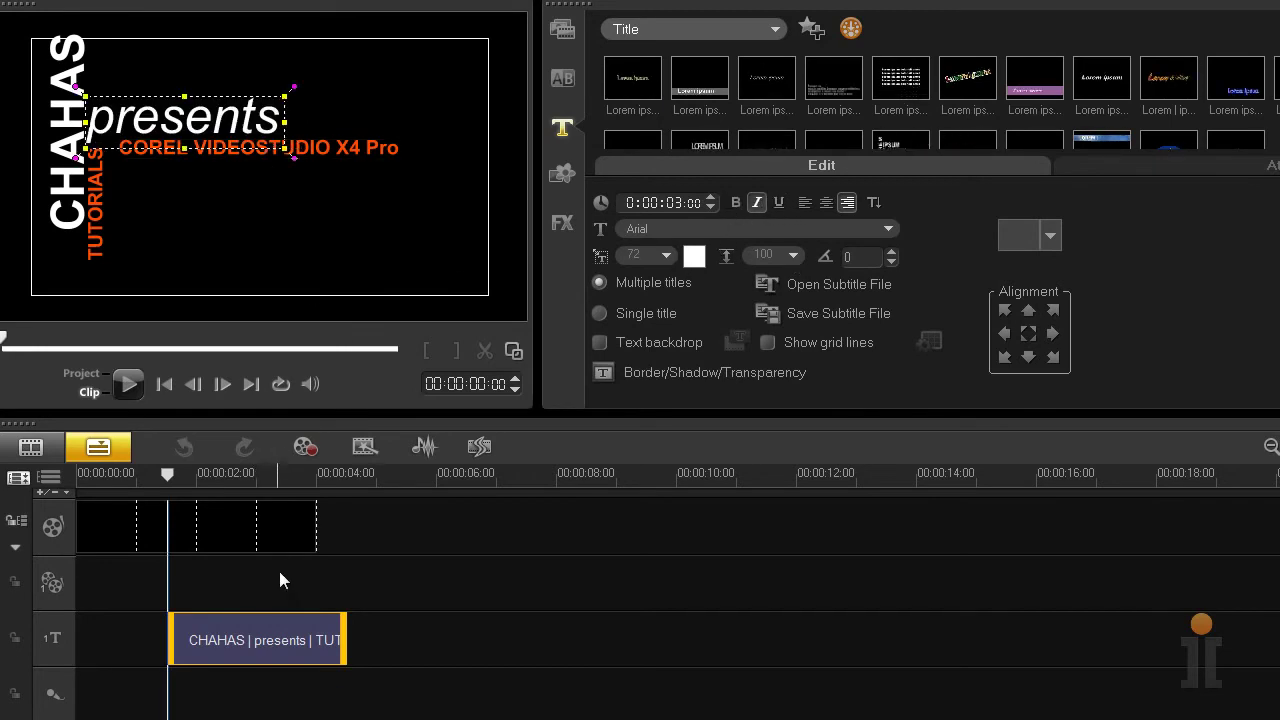
Step: Scrub the project from the beginning to preview how the title animates in over the black clip
click(78, 478)
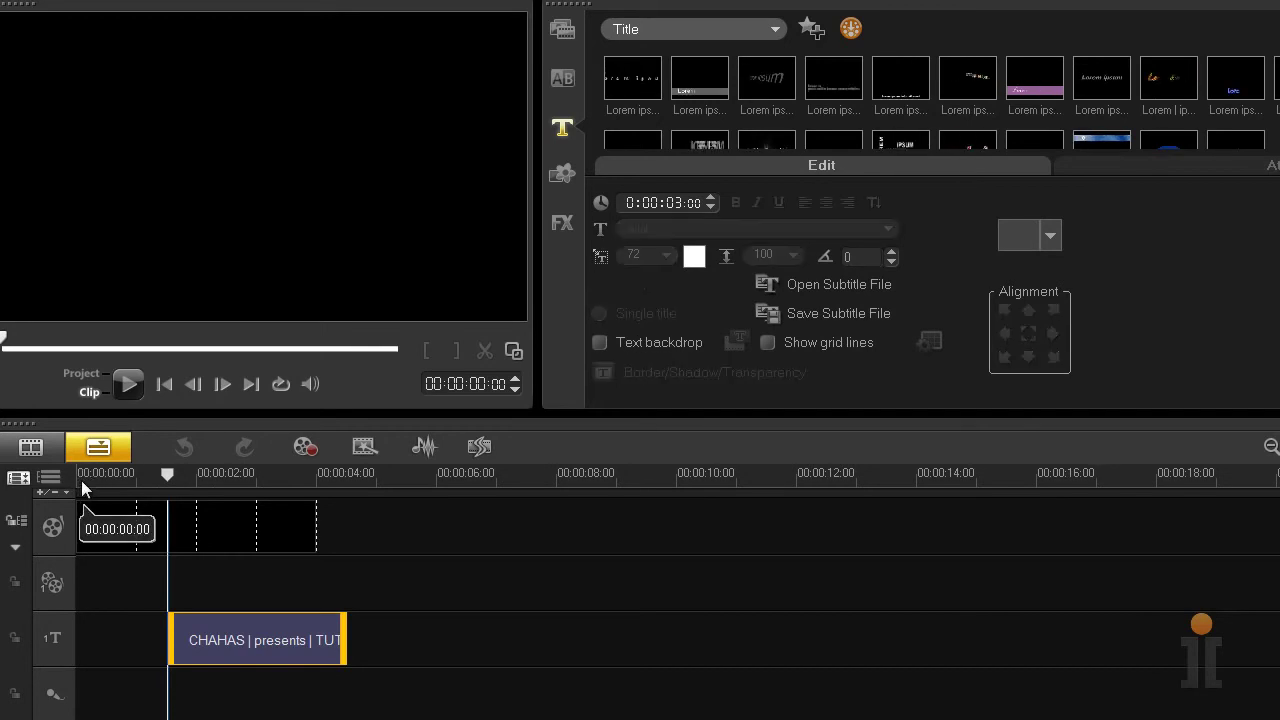
click(82, 477)
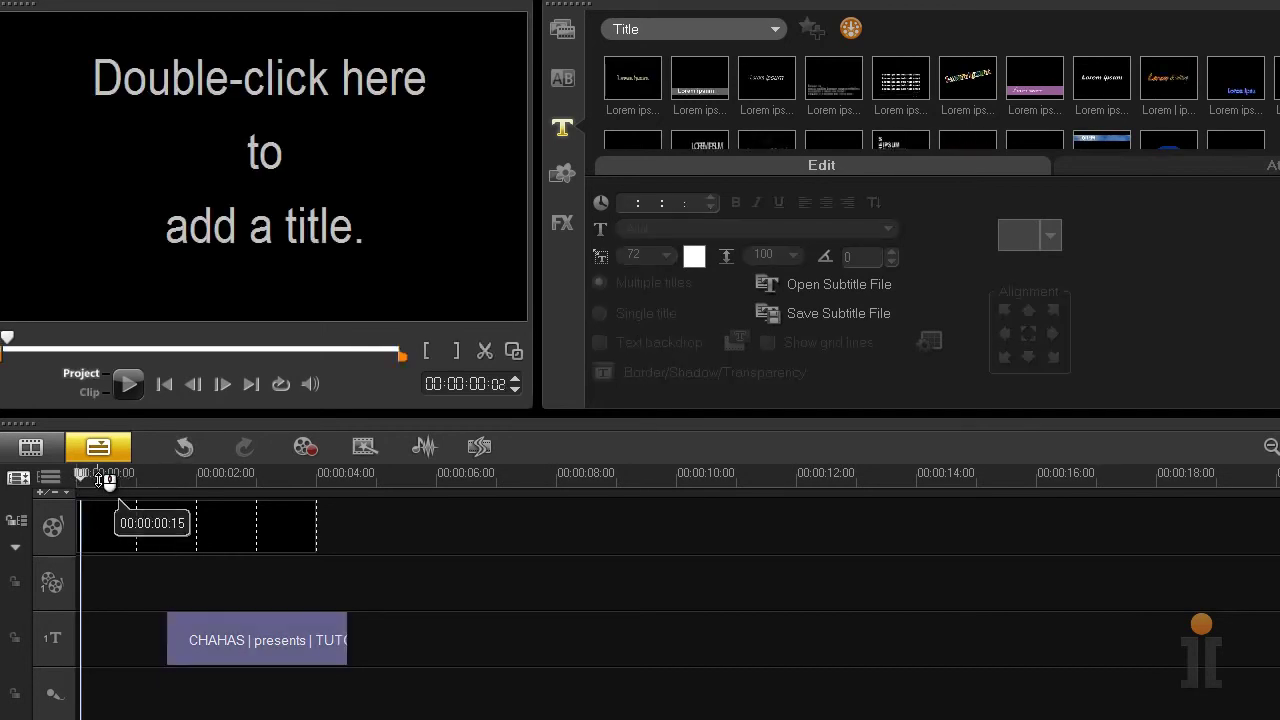
drag(86, 477, 226, 540)
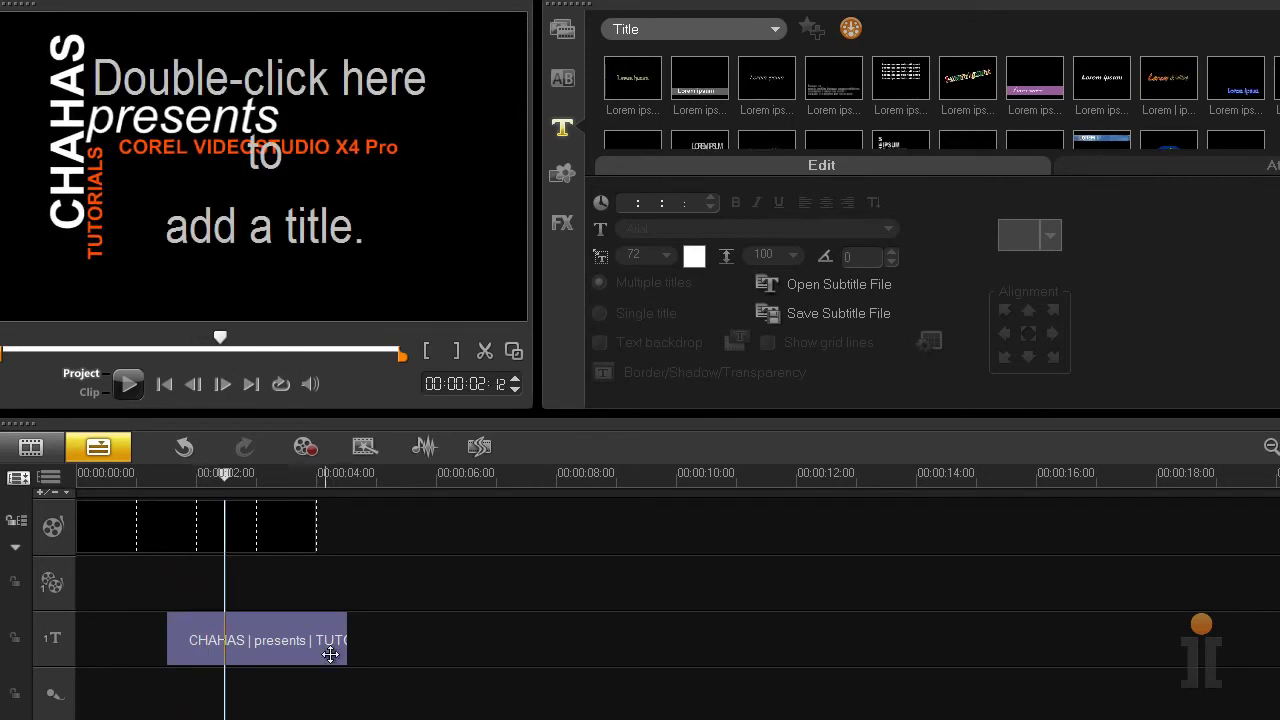
Step: Lengthen the title clip to 4:14 and the black clip on the video track to 5:20
click(306, 520)
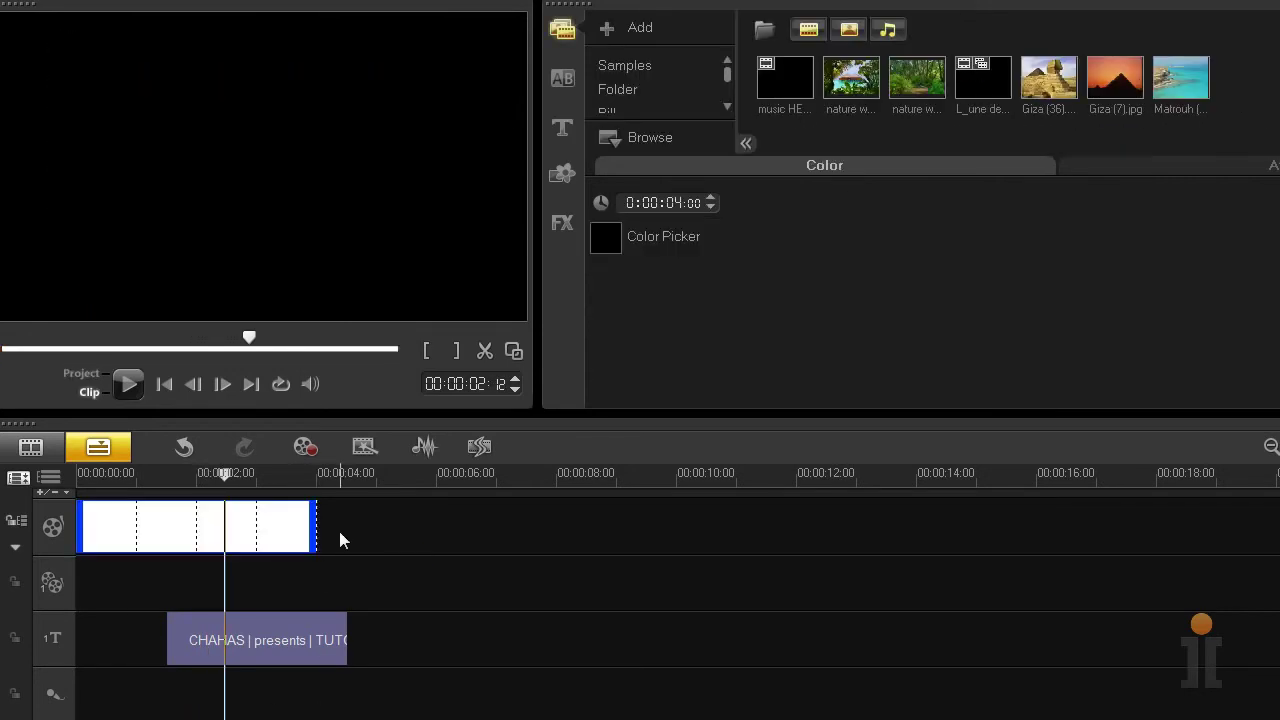
click(350, 649)
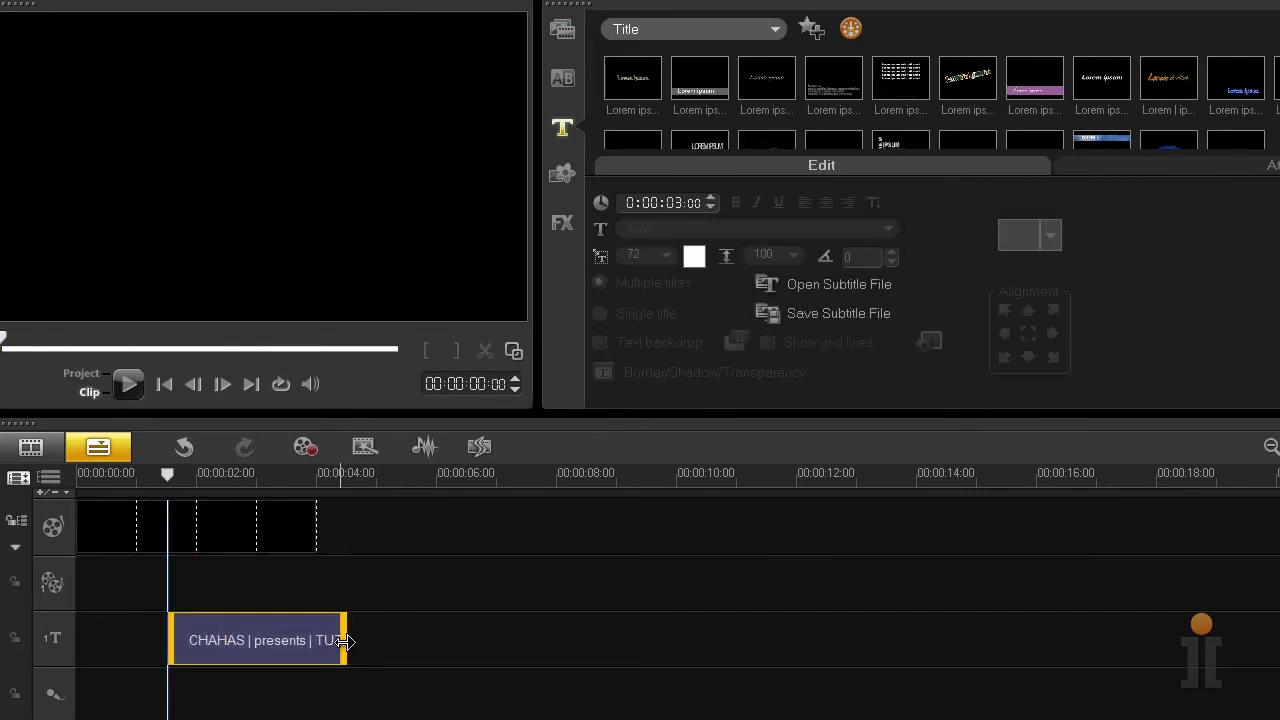
drag(345, 640, 445, 648)
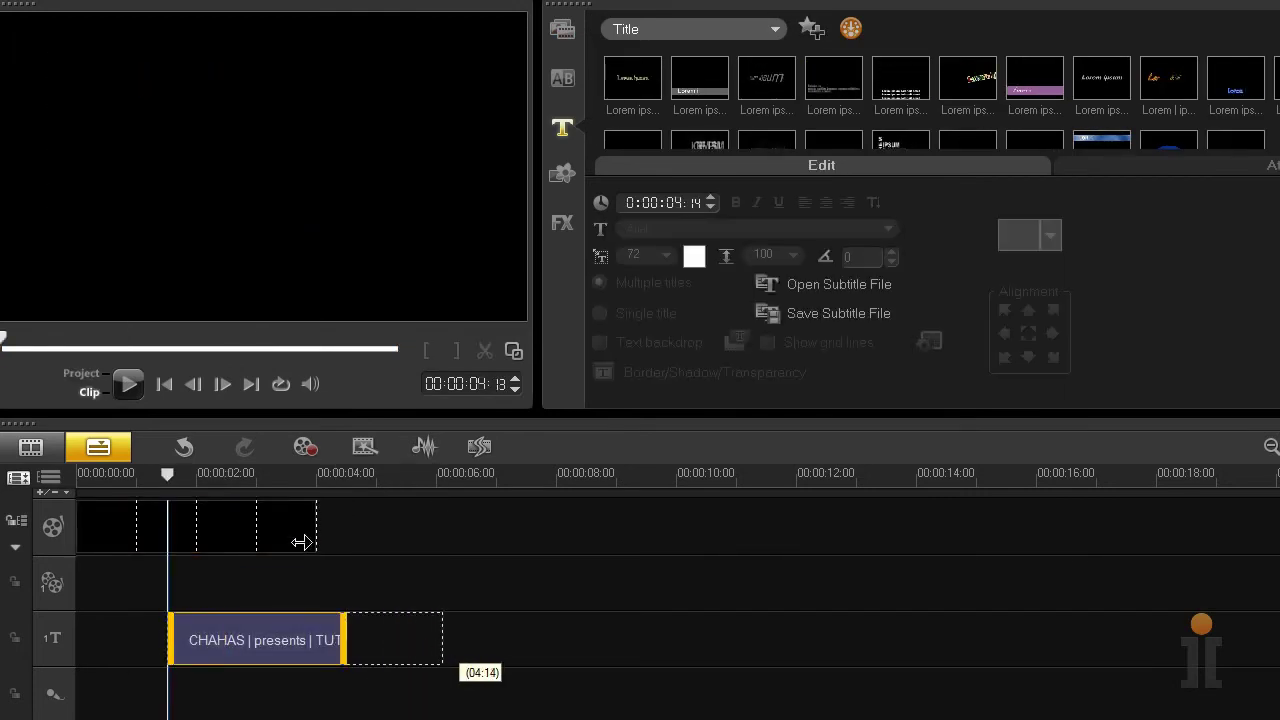
click(291, 528)
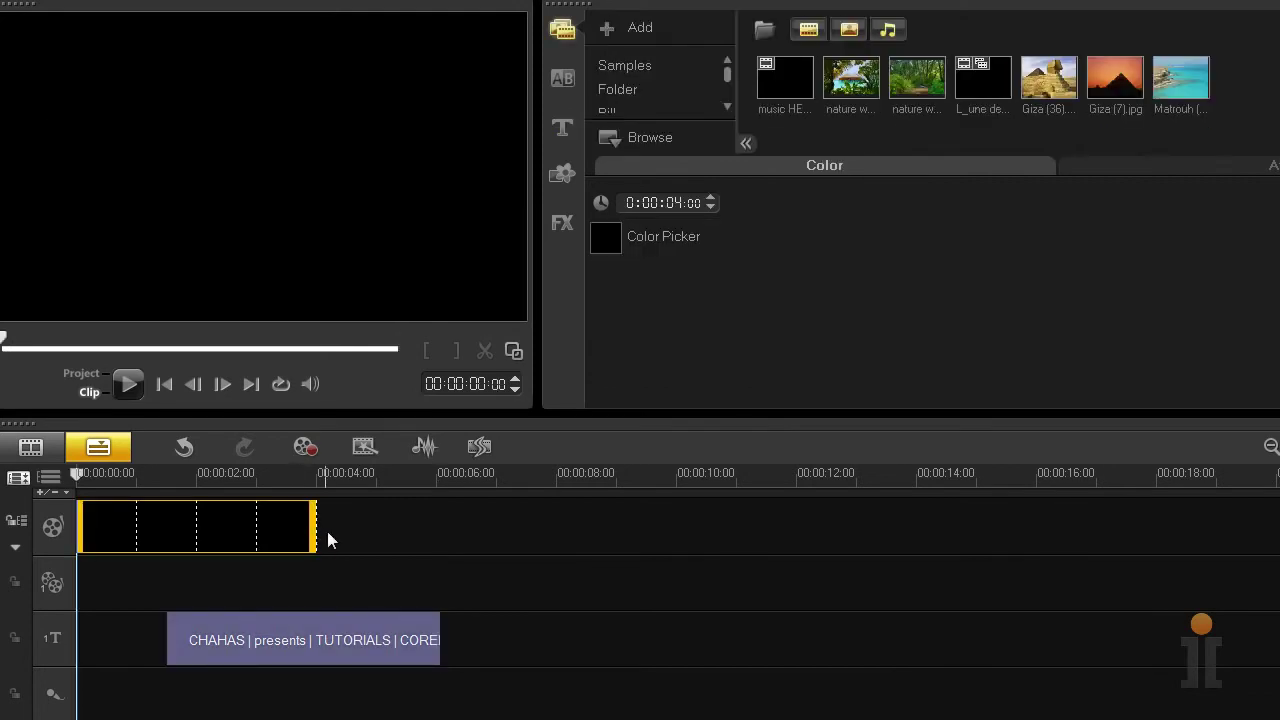
drag(316, 529, 421, 529)
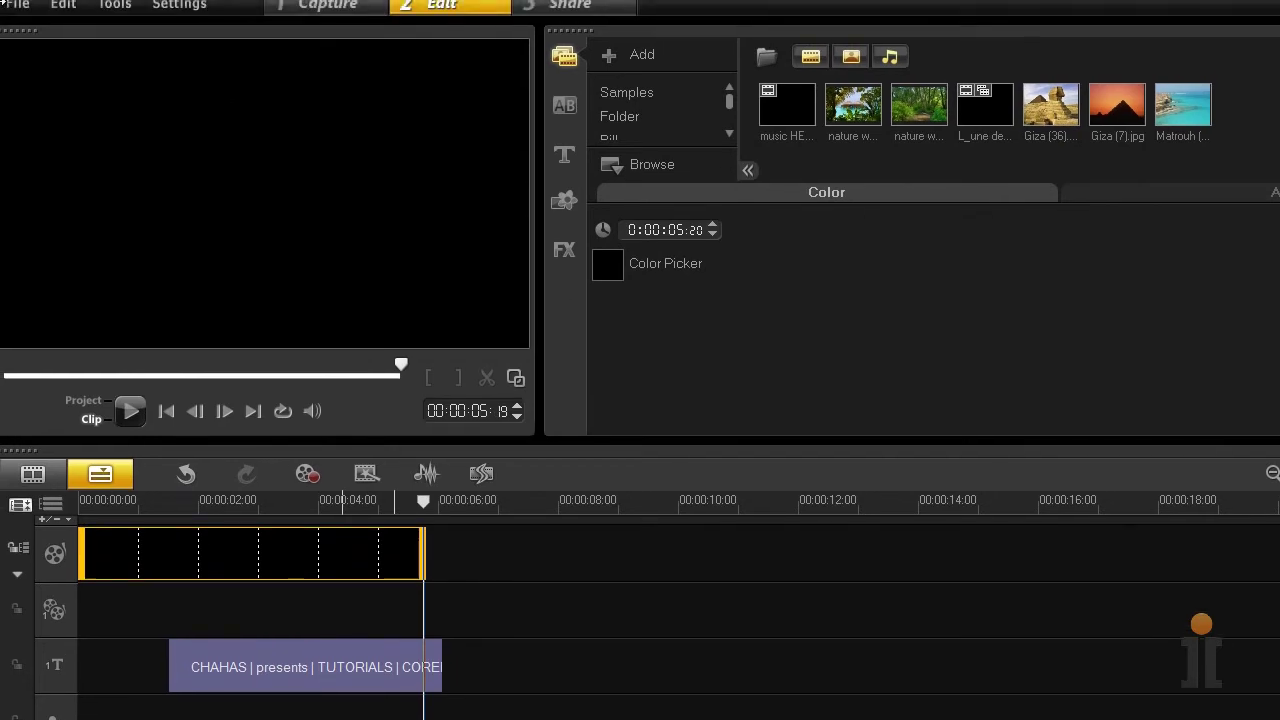
Step: Show only photos in the test library folder and import image 20 from the Atelier_corel video studio folder
click(857, 70)
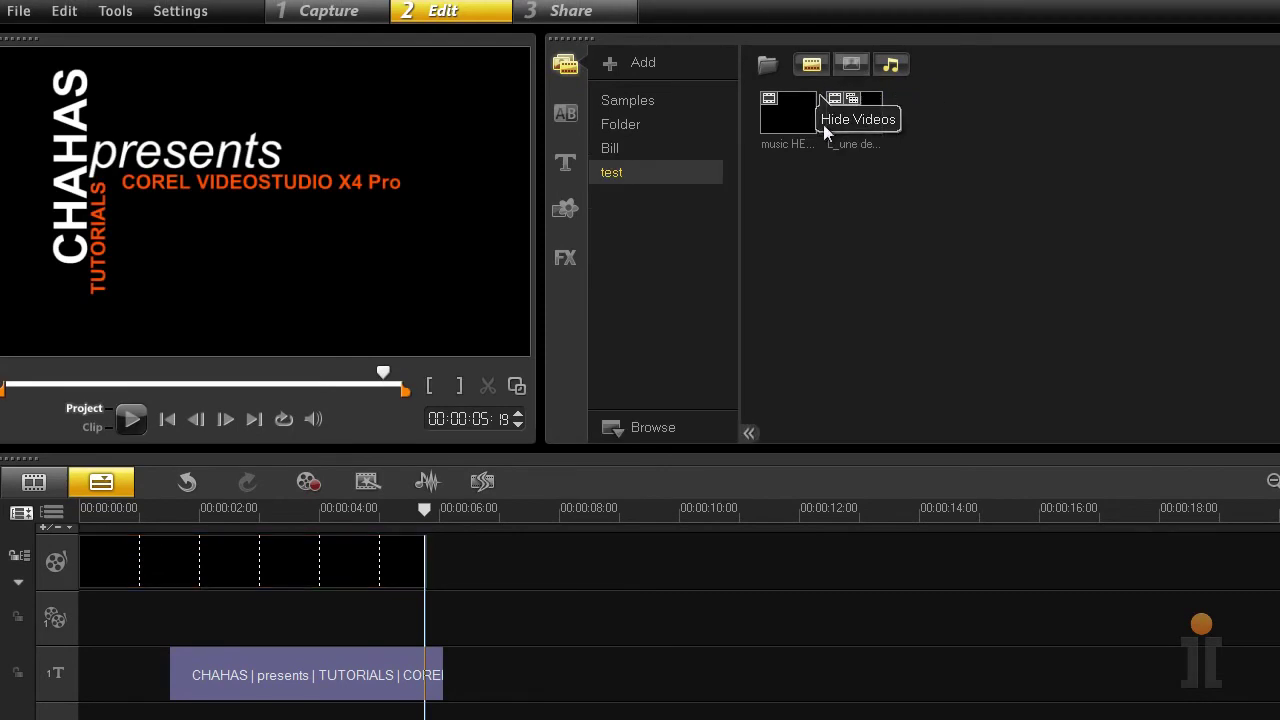
click(812, 66)
click(858, 68)
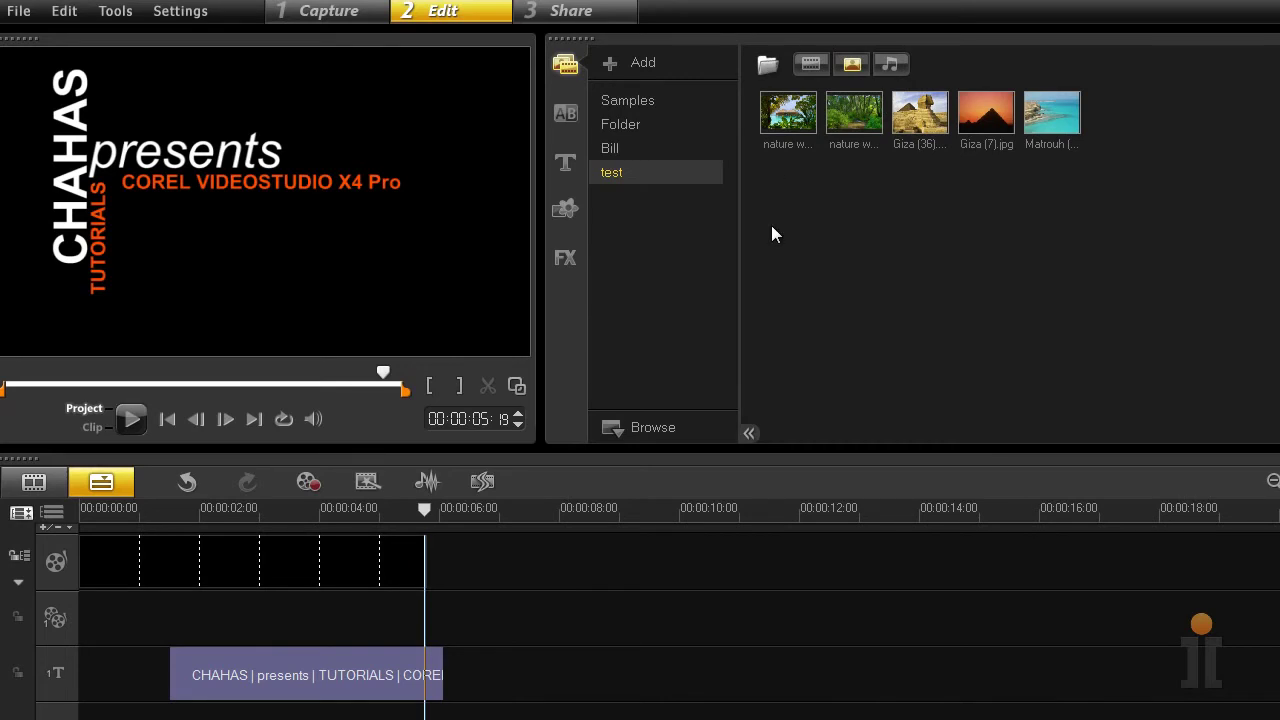
click(767, 64)
drag(1064, 330, 1065, 394)
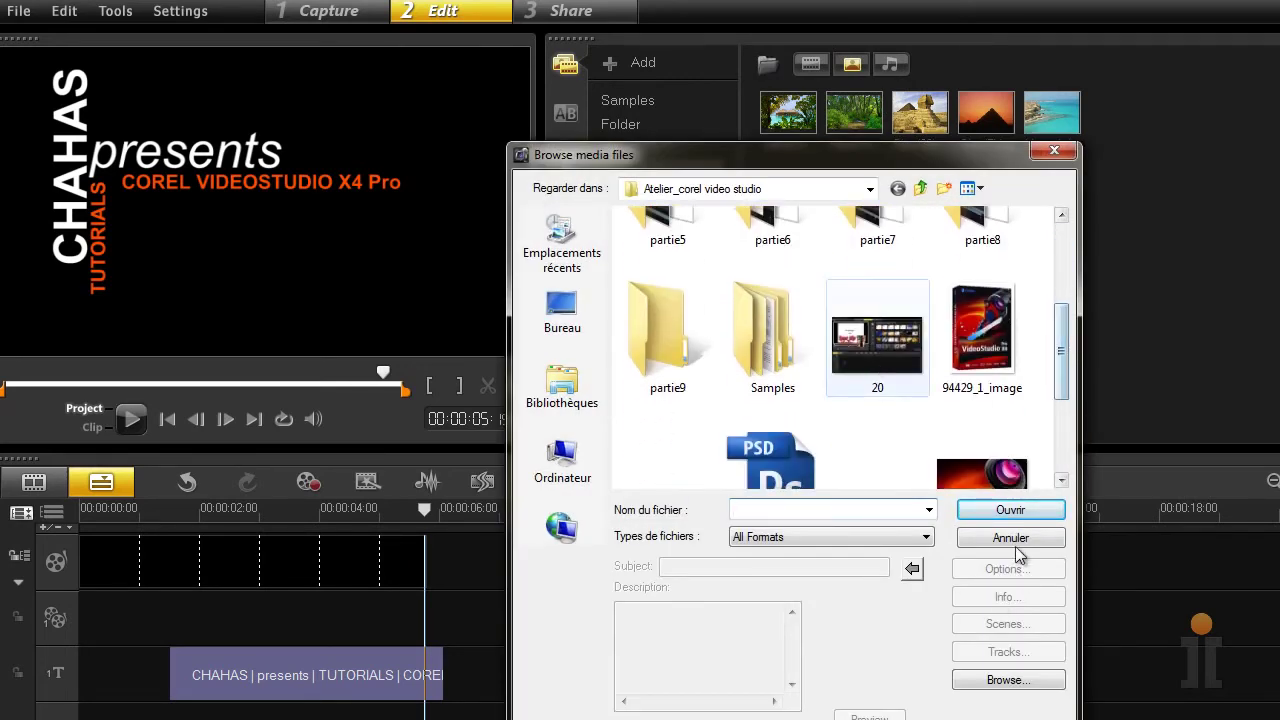
click(1007, 512)
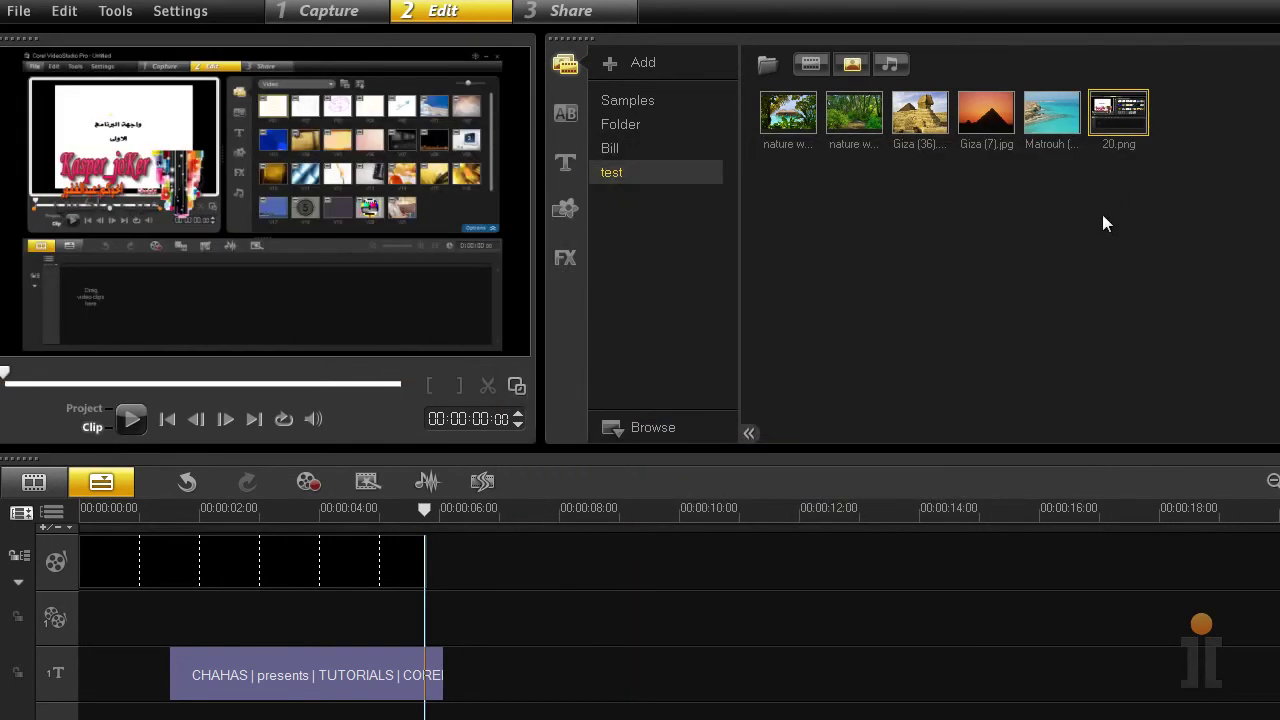
Step: Place 20.png directly after the black clip, resample it with Fit to project size, and lengthen it to 5:10
drag(1110, 115, 483, 556)
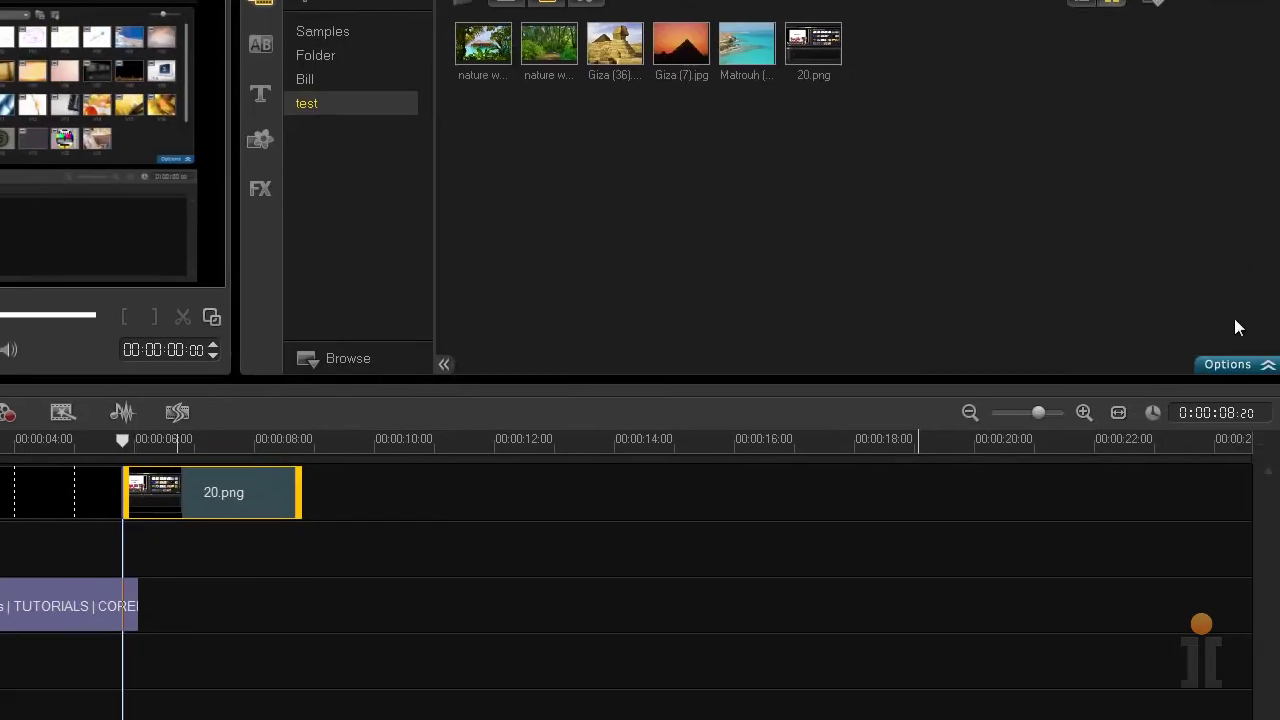
click(1230, 364)
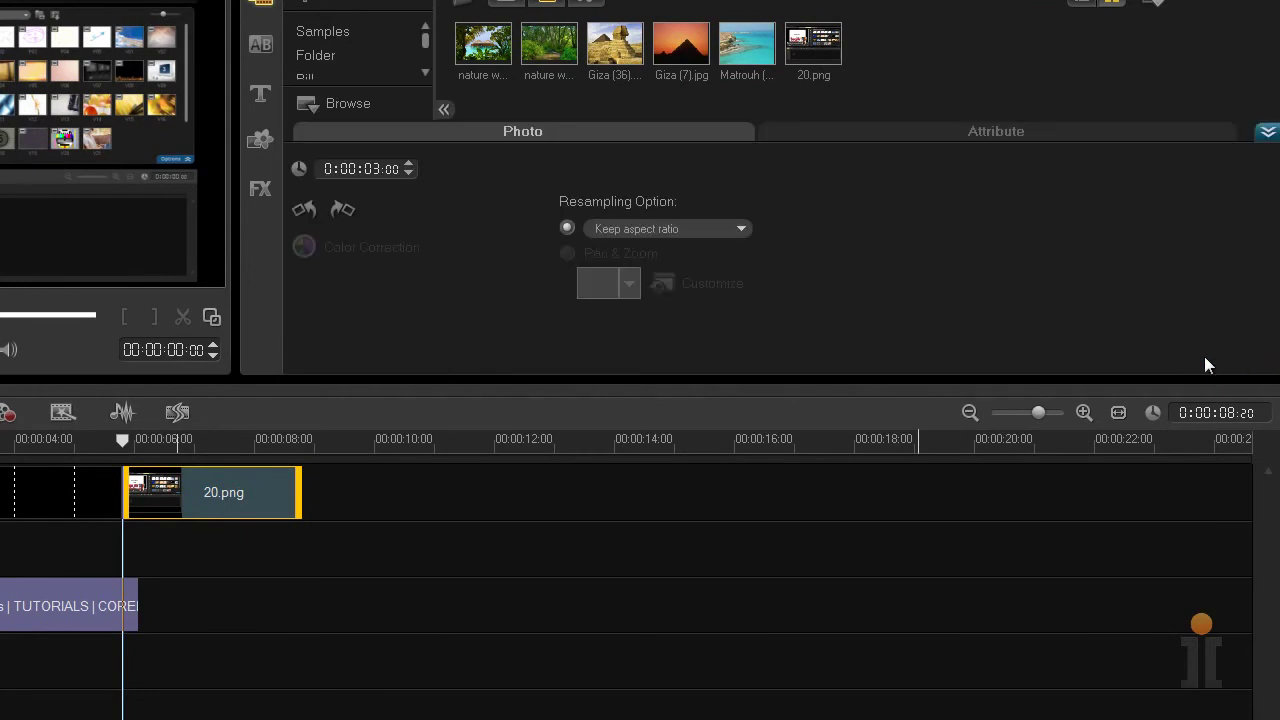
click(660, 230)
click(657, 265)
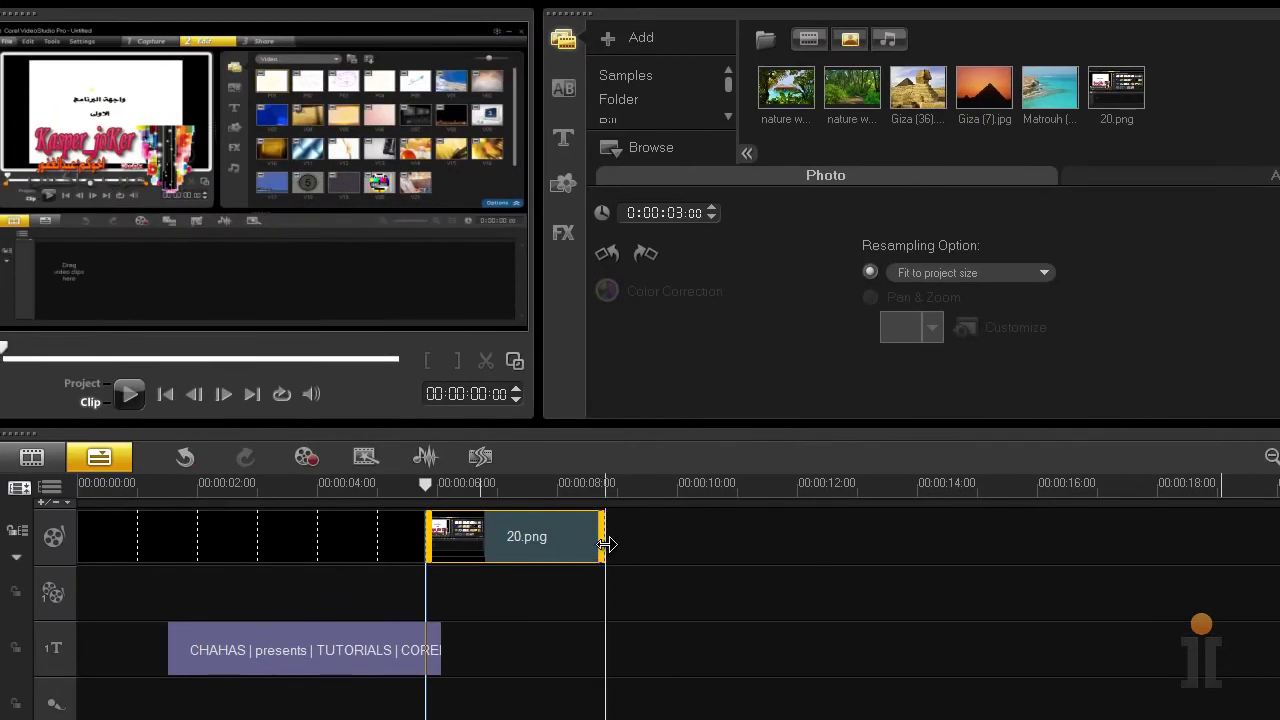
drag(606, 544, 753, 544)
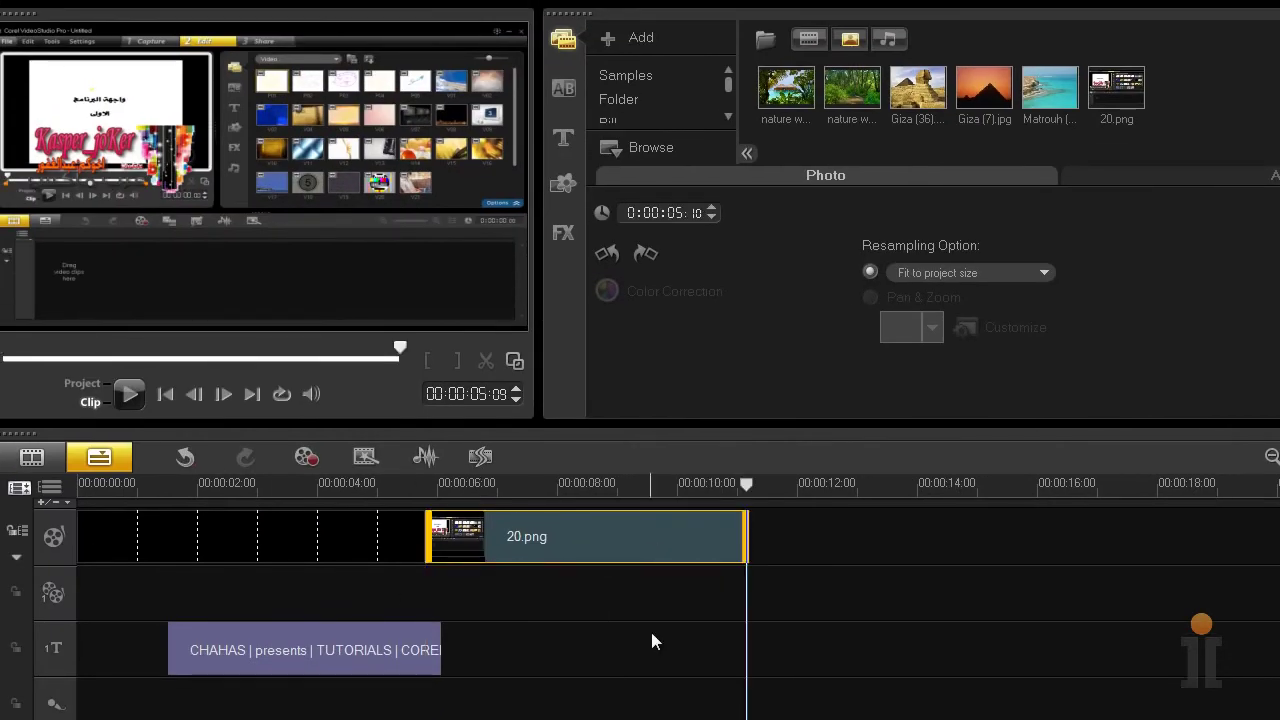
Step: Review the cut from the black clip to 20.png and insert the favourite Side transition between them
drag(322, 492, 449, 513)
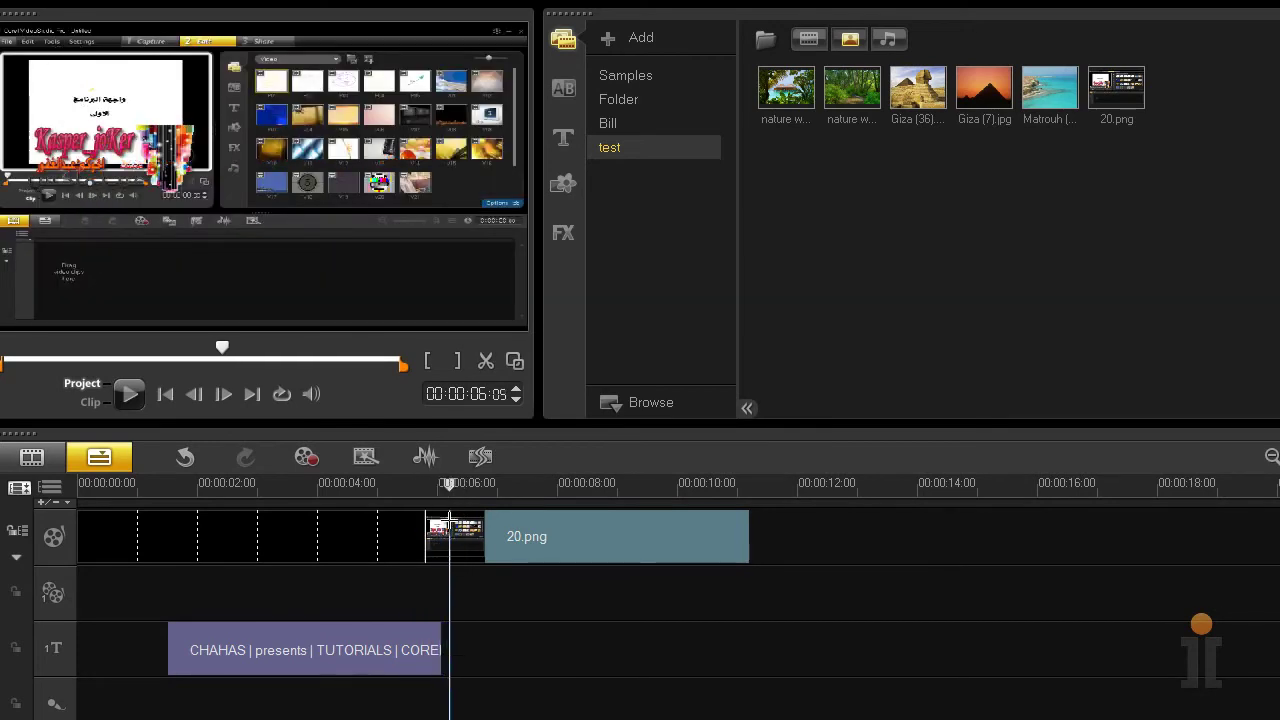
click(564, 92)
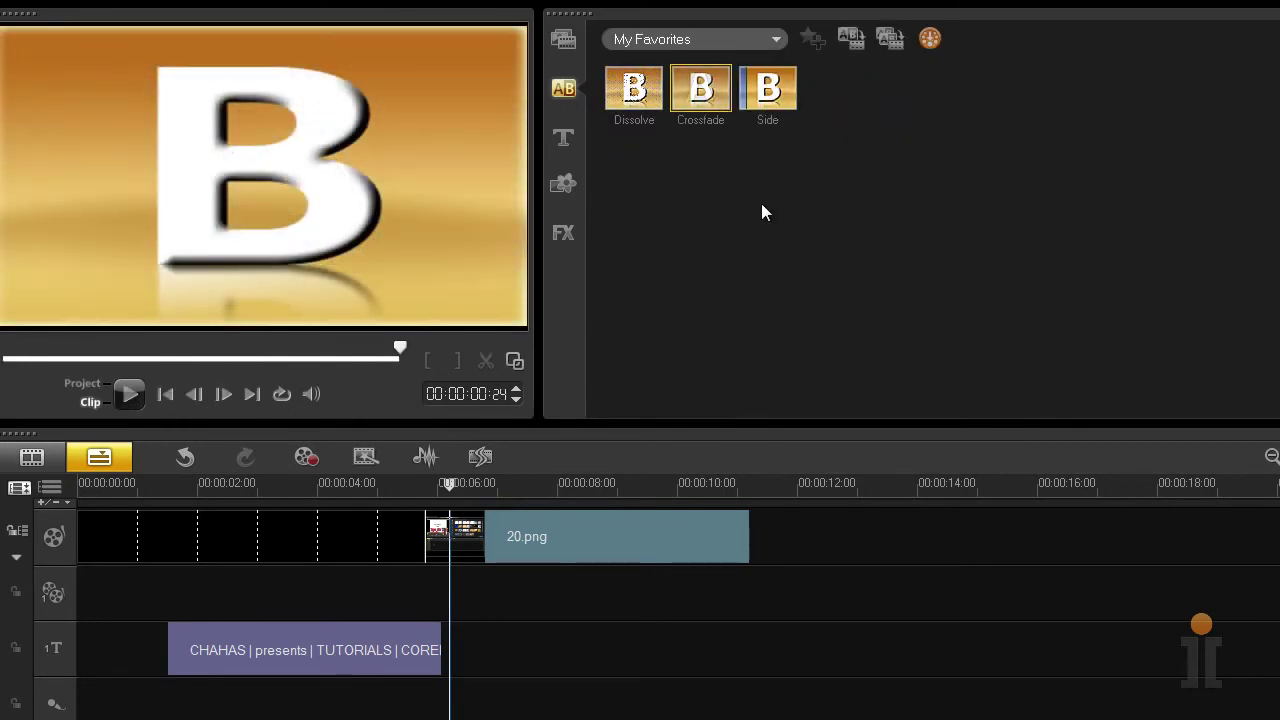
click(767, 88)
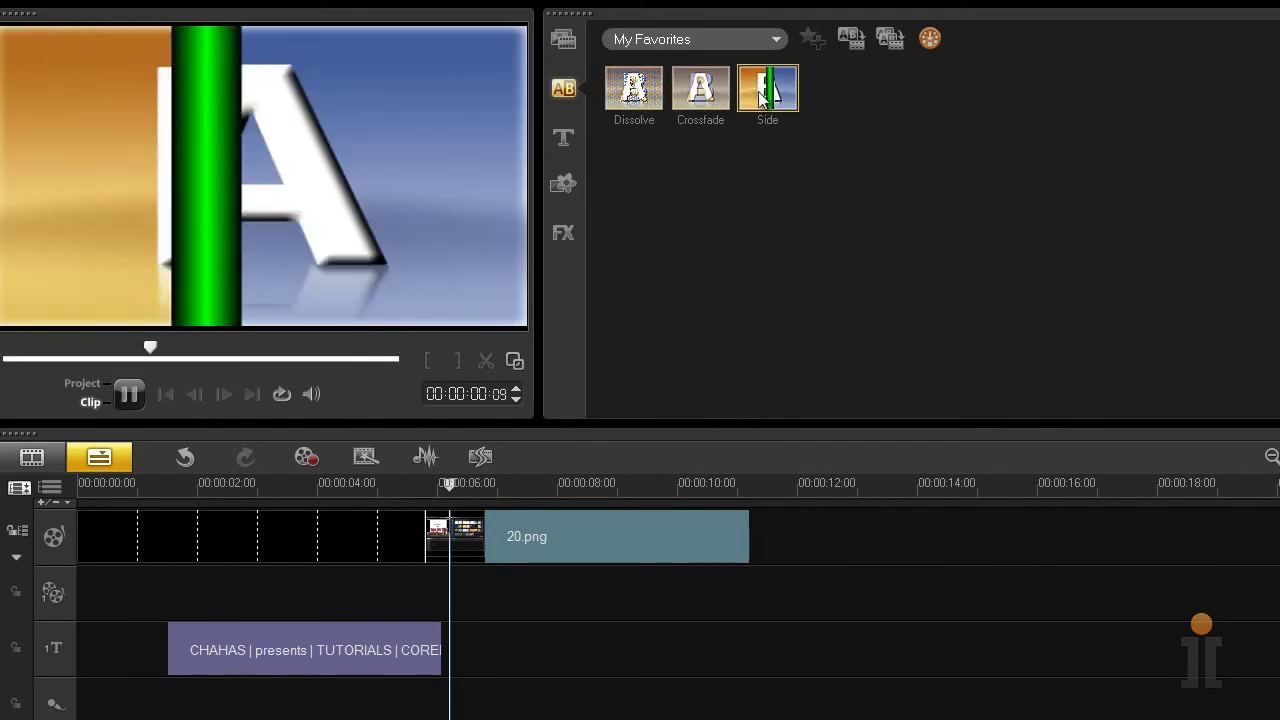
drag(770, 90, 398, 547)
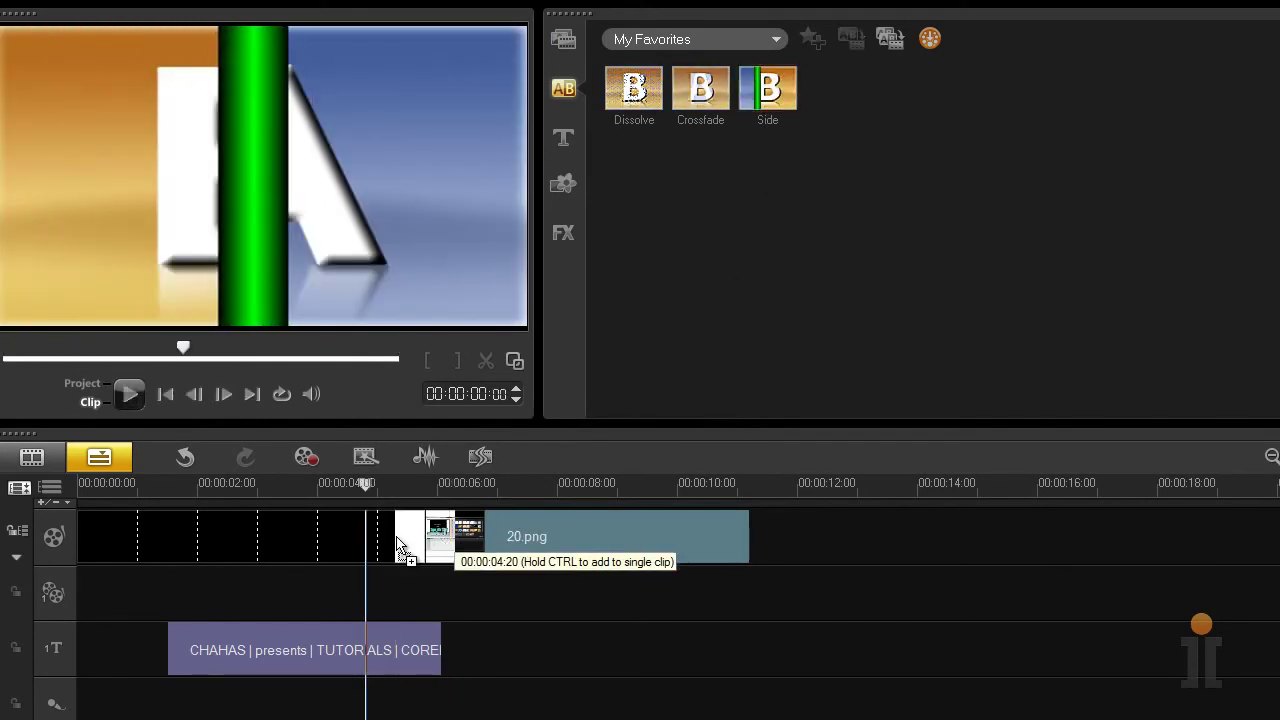
drag(318, 540, 318, 540)
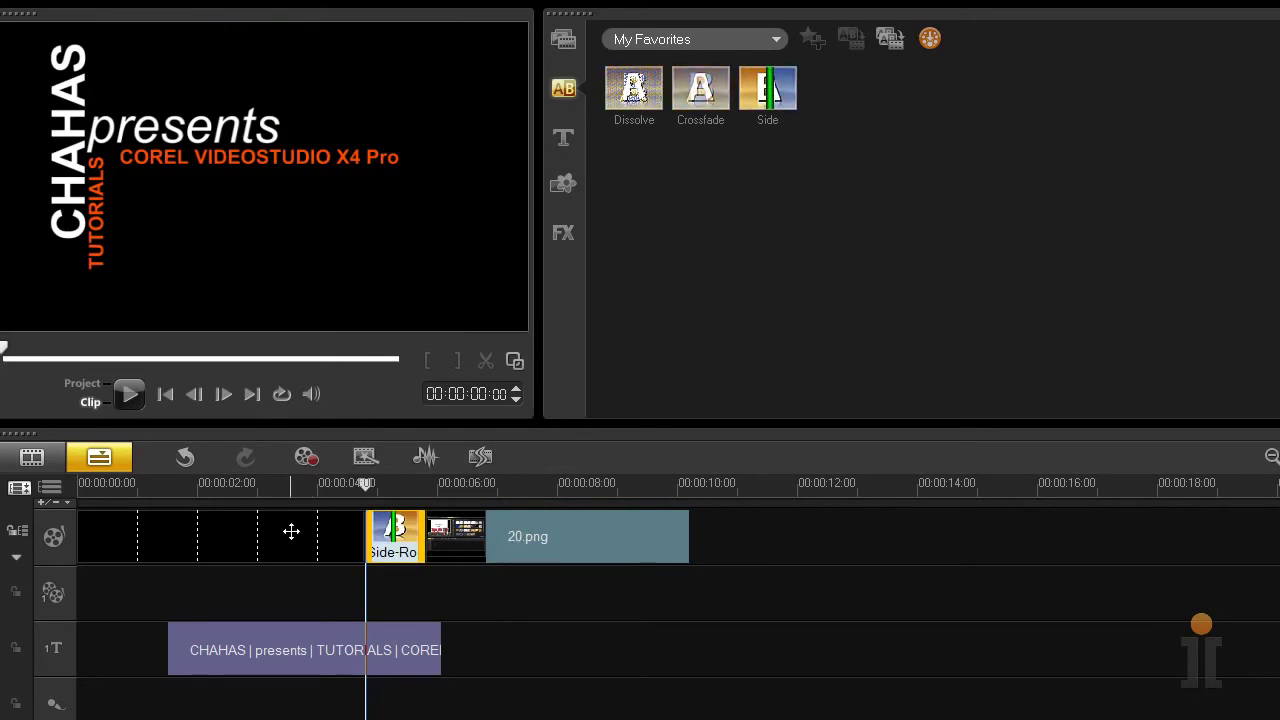
Step: Lengthen the black clip to about 6:08 so that the Side transition and 20.png start further along the timeline
click(334, 543)
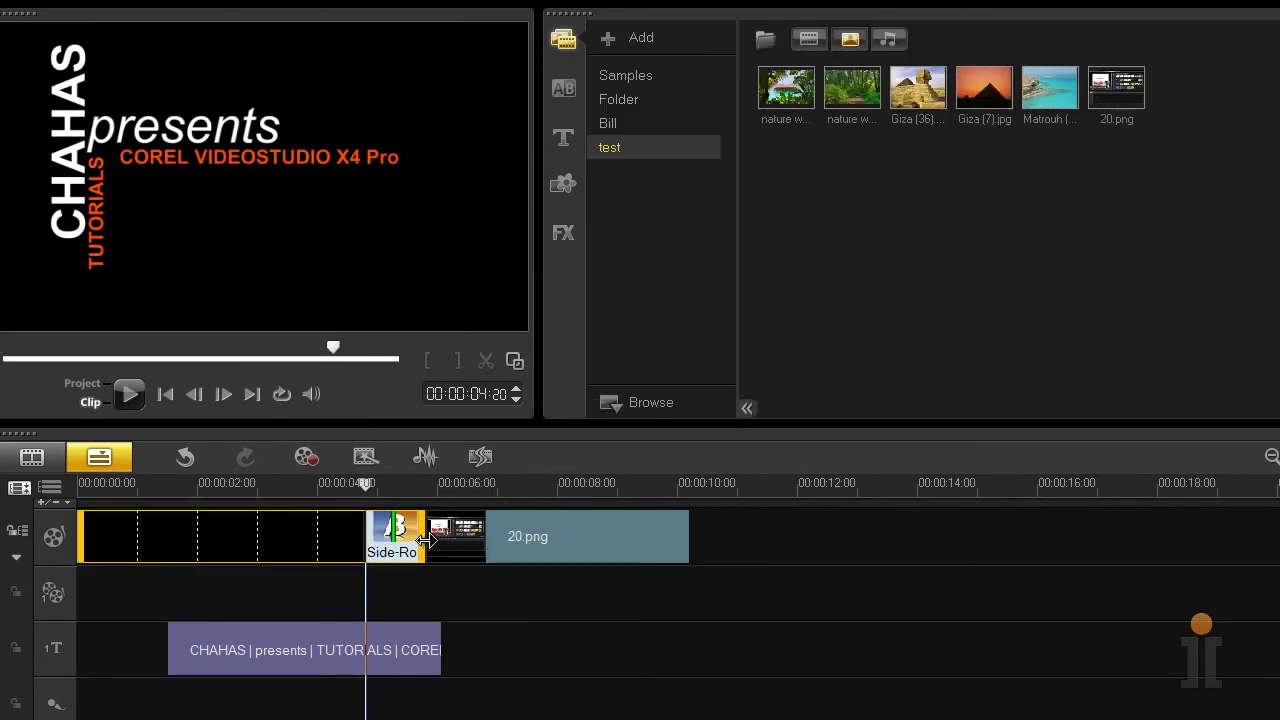
drag(425, 540, 457, 545)
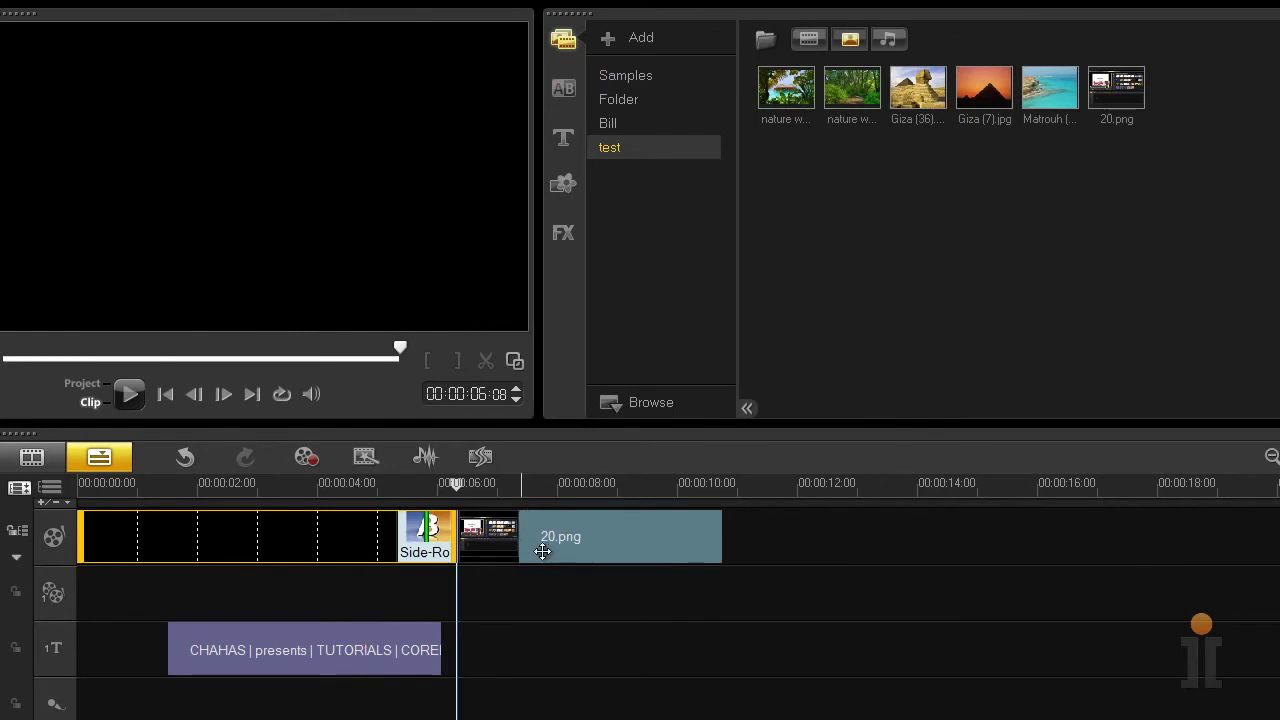
click(570, 541)
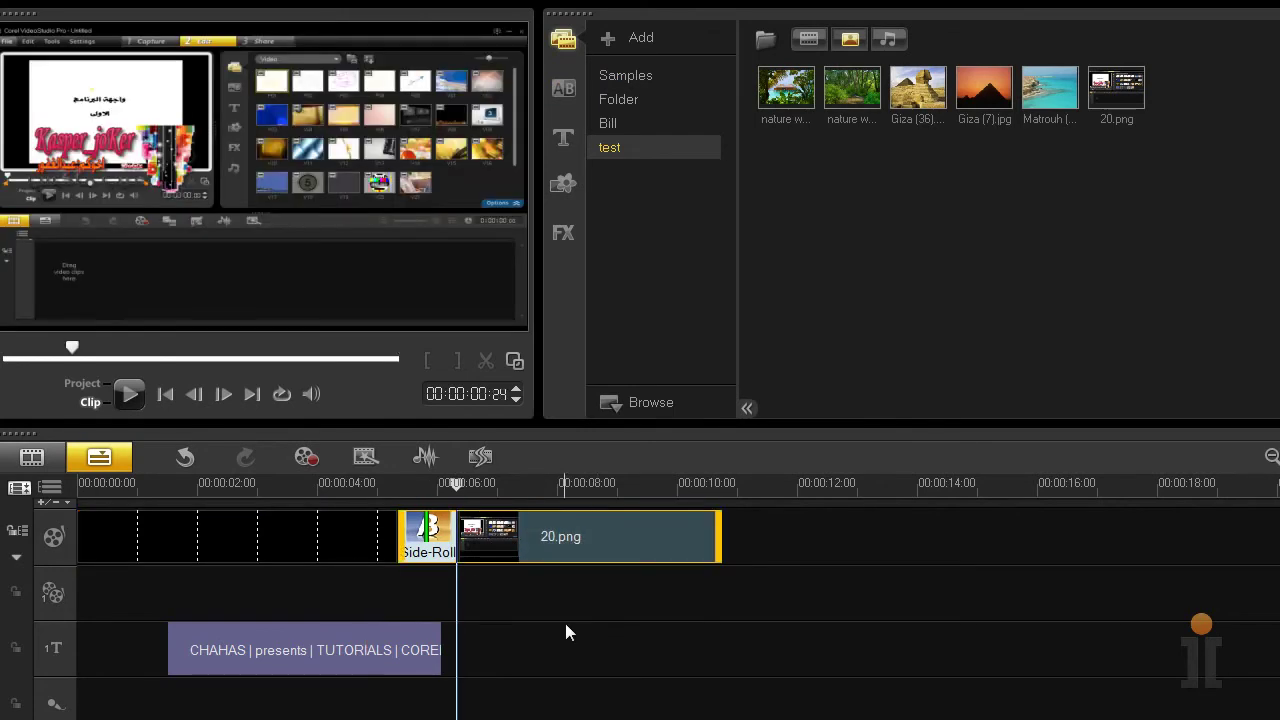
Step: Play the project from the start to review the title, the Side transition and the 20.png image
click(74, 485)
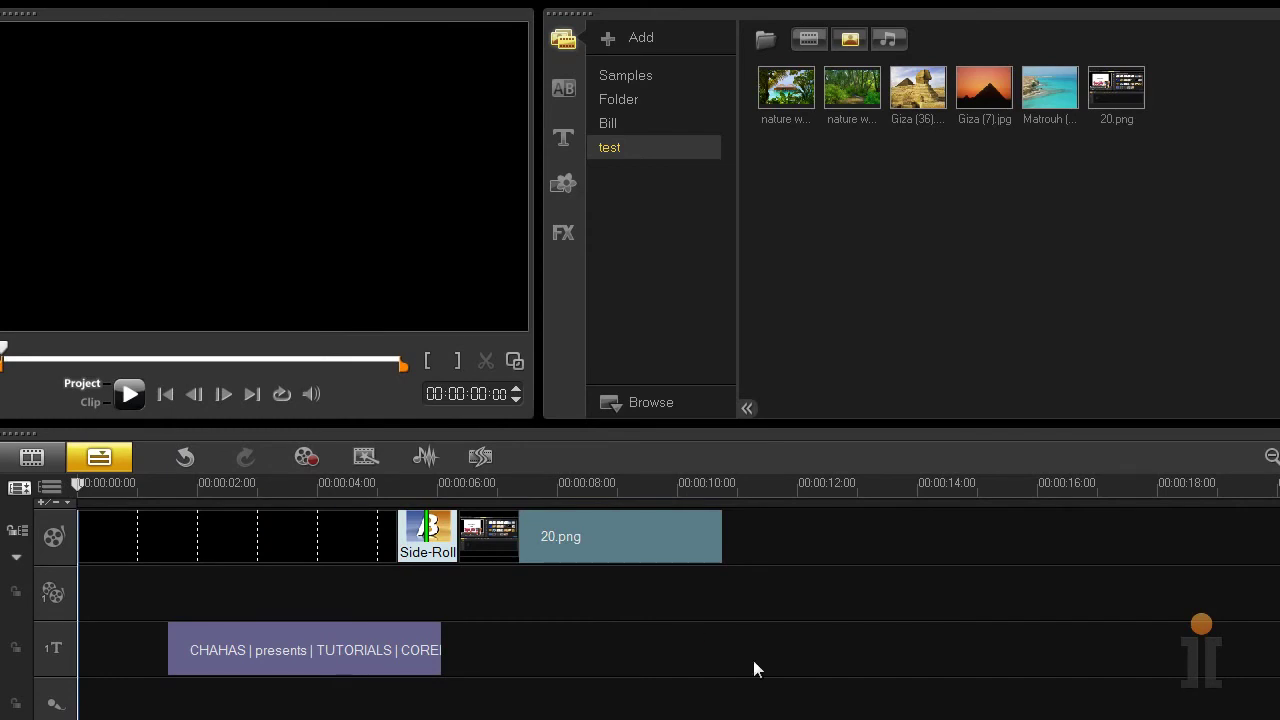
key(space)
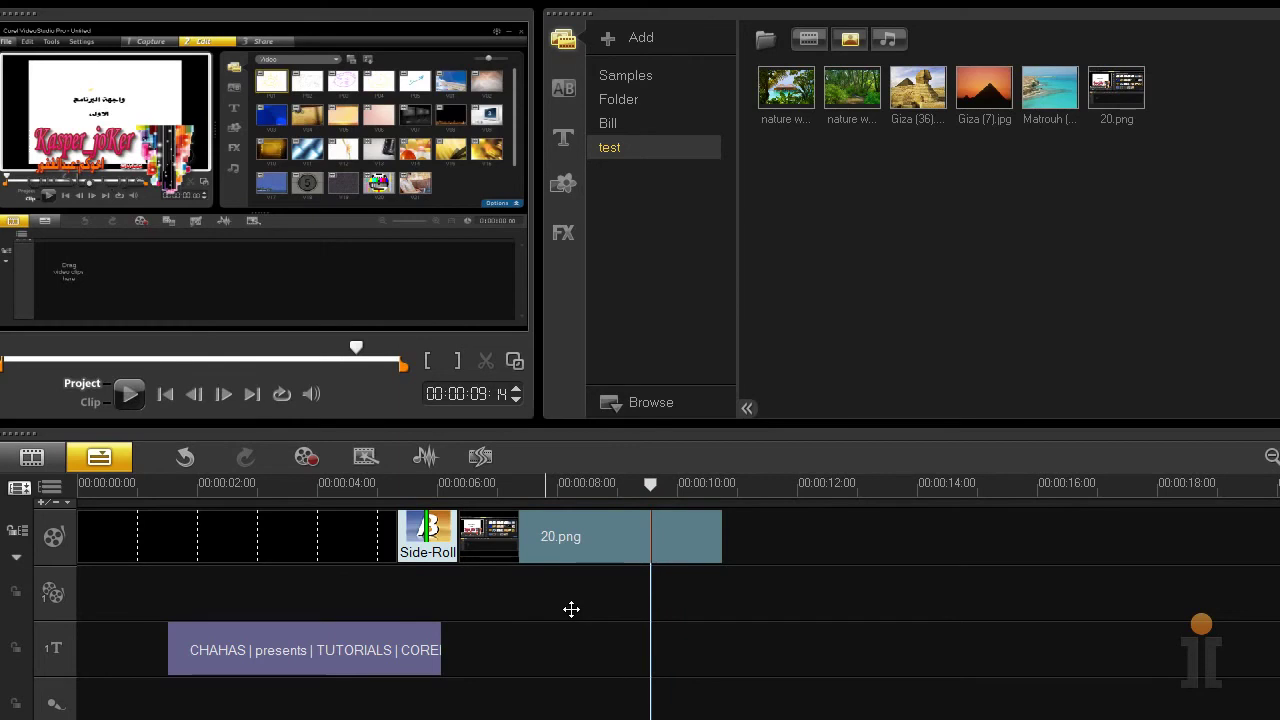
key(space)
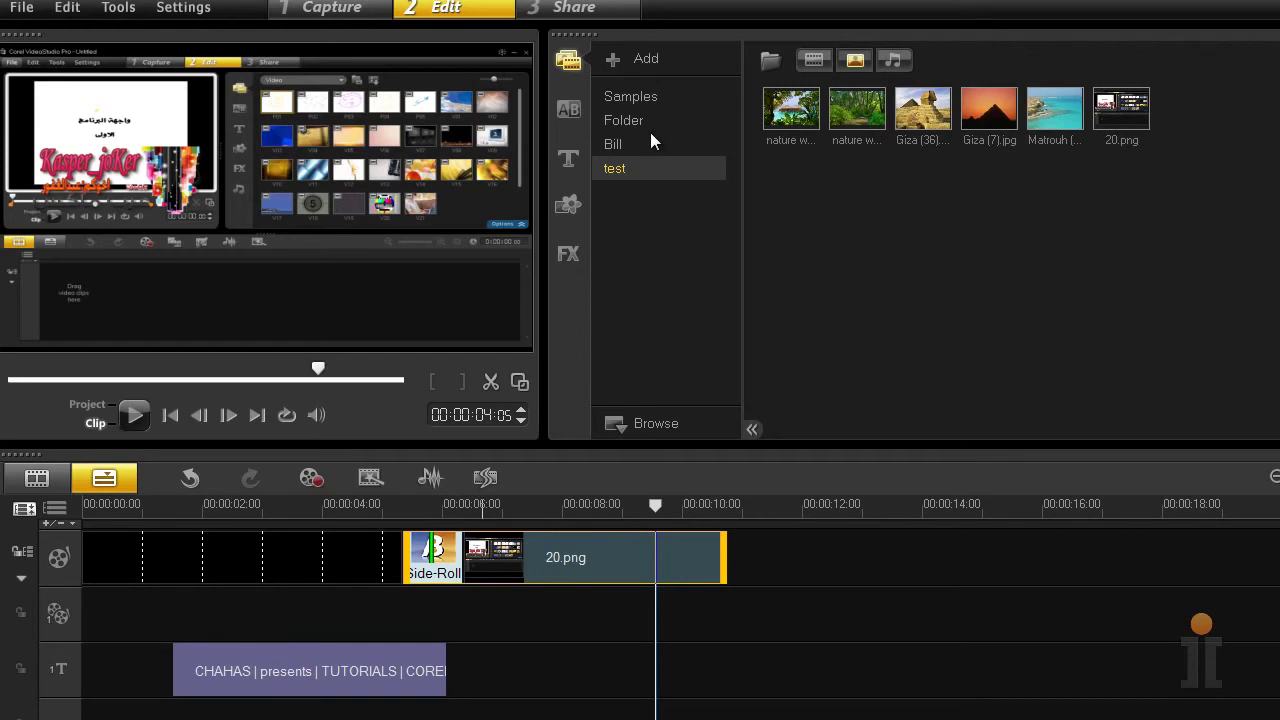
Step: Replace the Side transition between the black clip and 20.png with the Flashback transition and play the project to check it
click(570, 114)
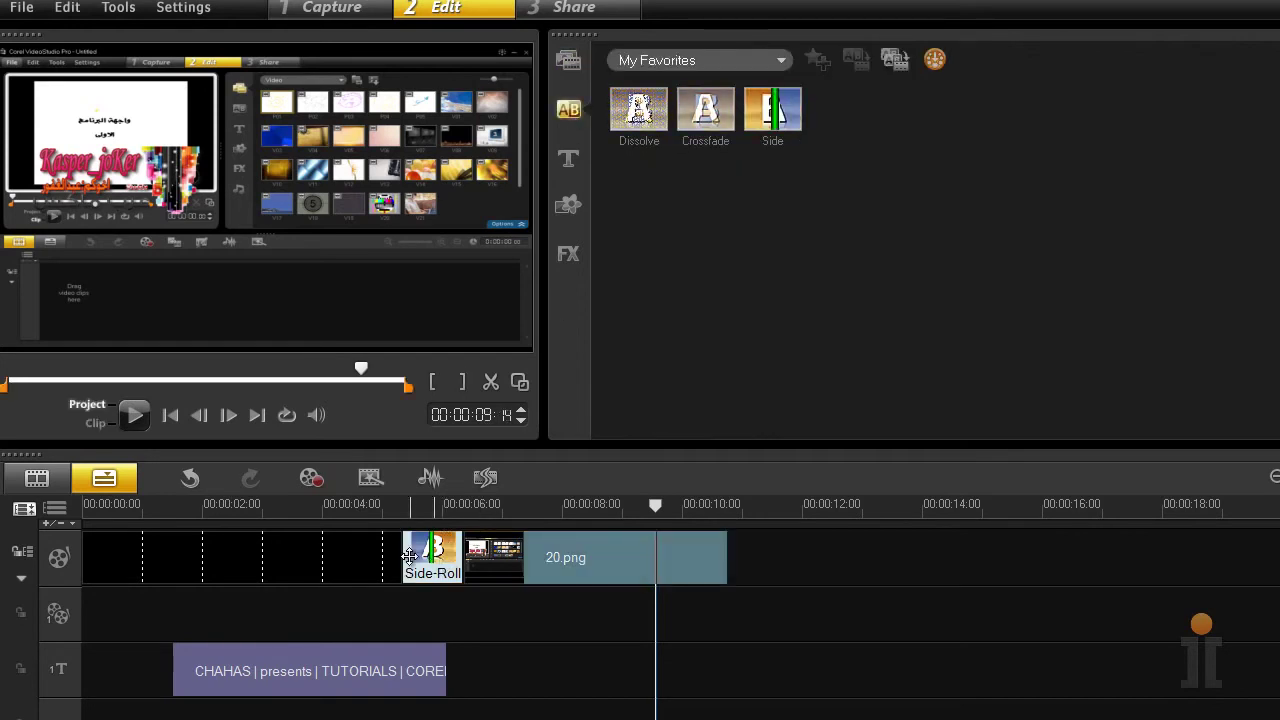
click(778, 65)
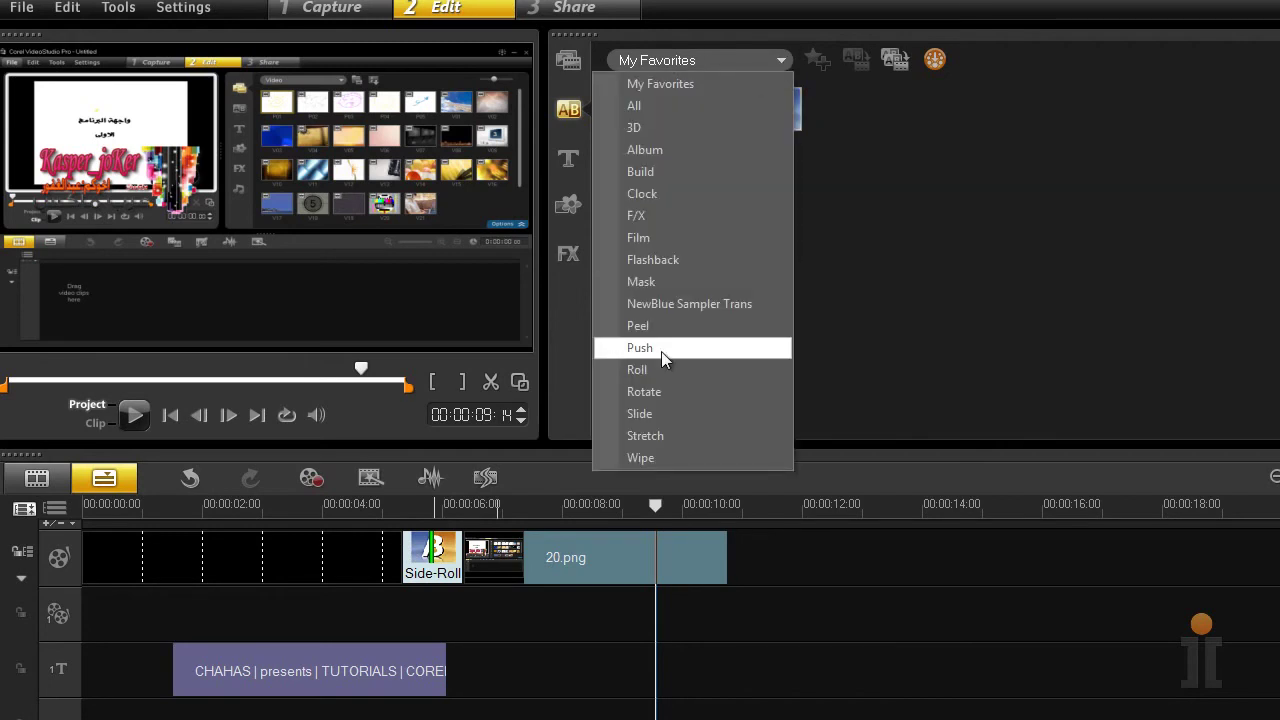
click(671, 262)
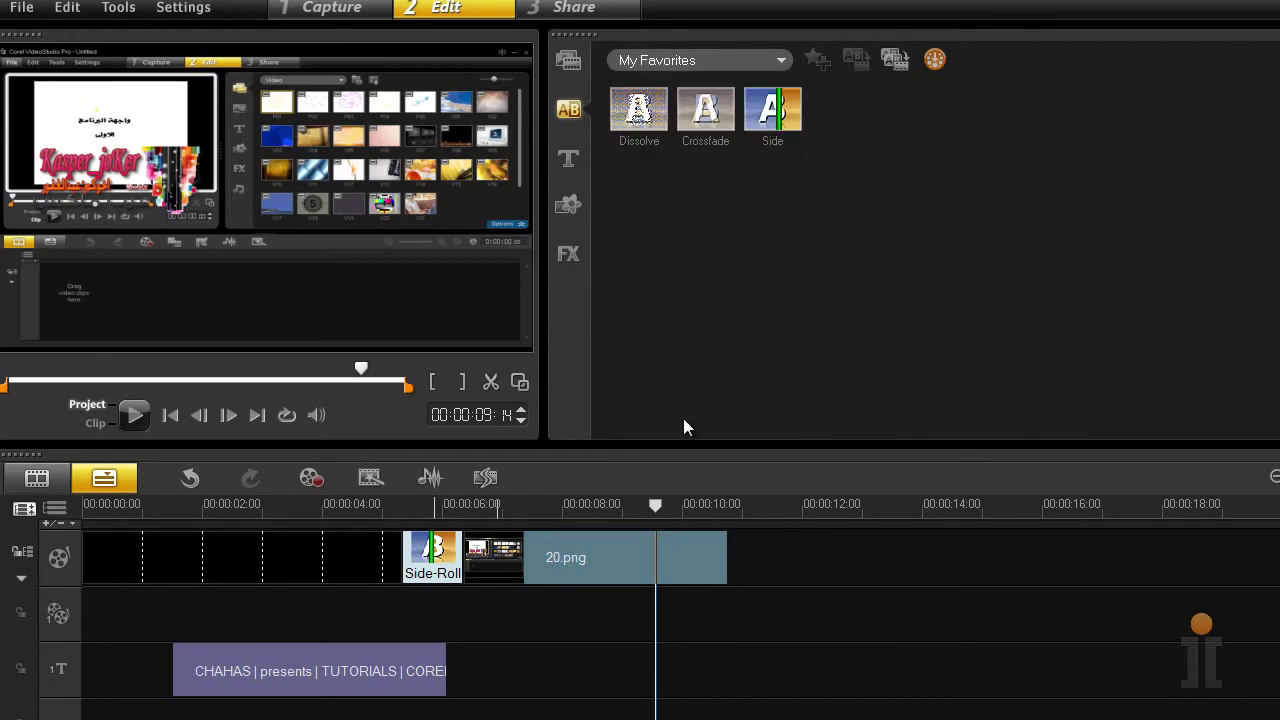
click(639, 112)
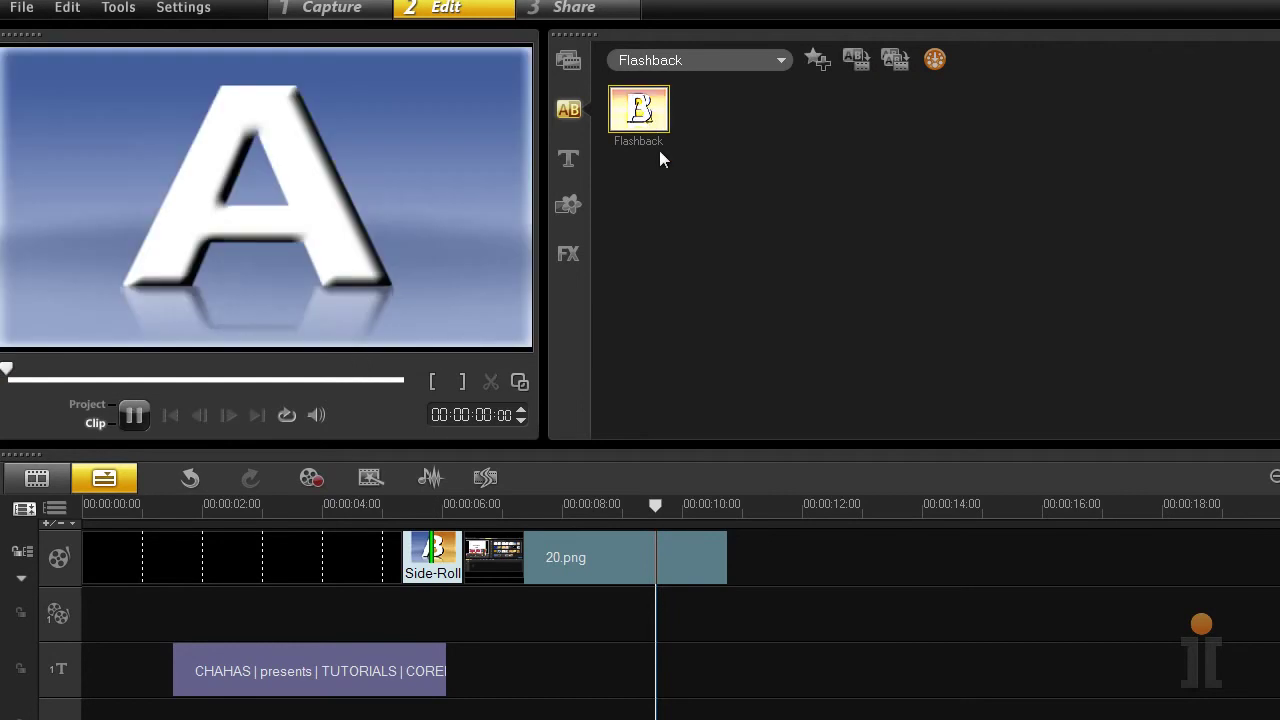
drag(433, 540, 432, 560)
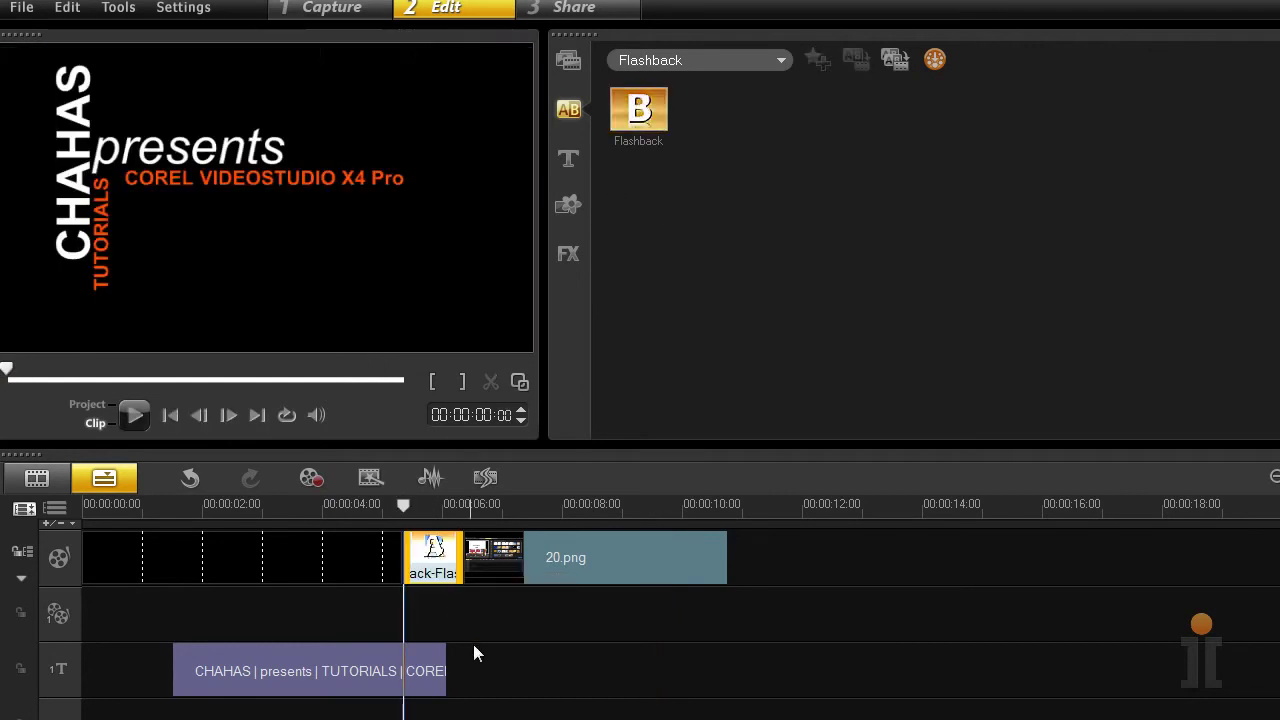
drag(352, 505, 310, 558)
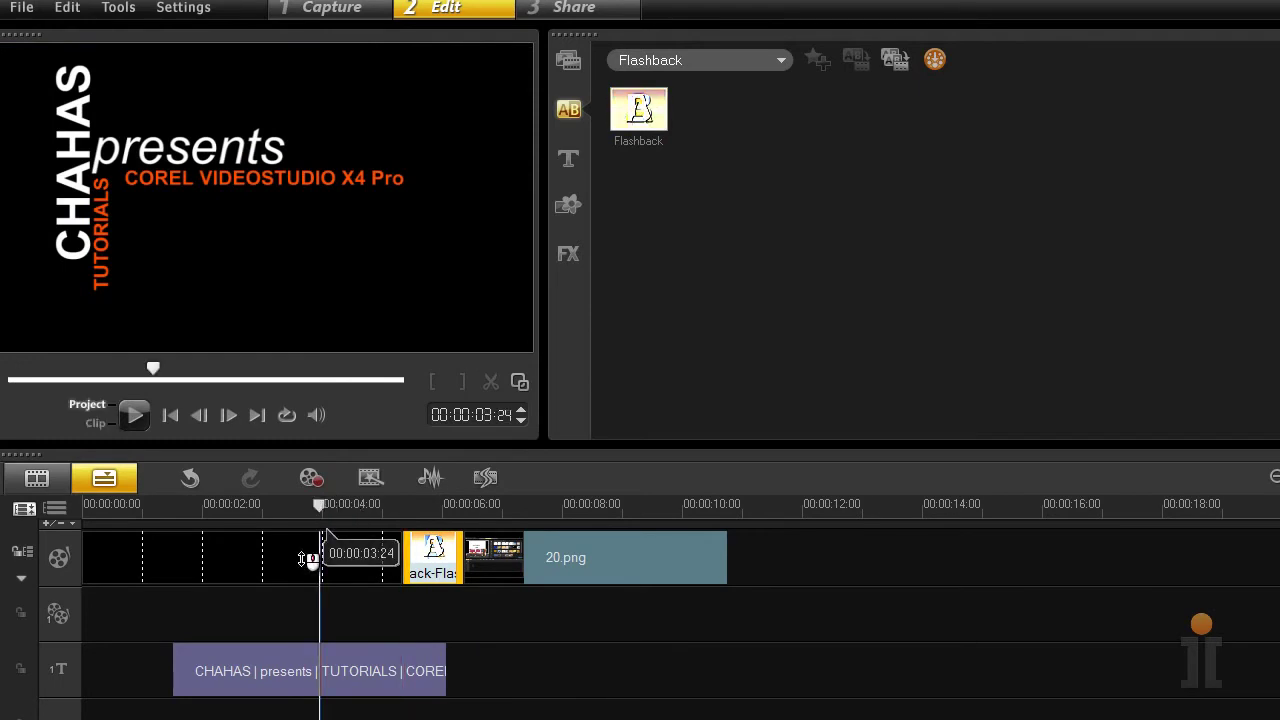
click(135, 416)
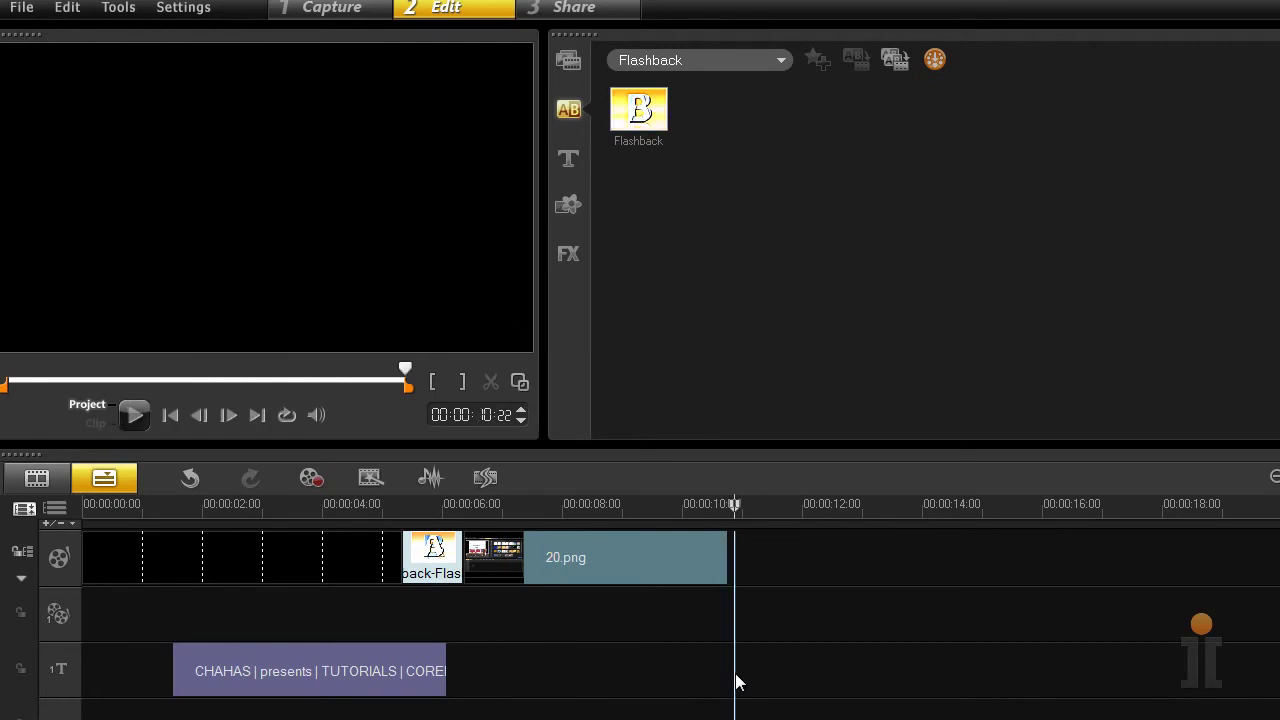
Step: Import the F03 picture frame with the tilted white border from the Samples Decoration folder into the Frame graphics library
click(663, 571)
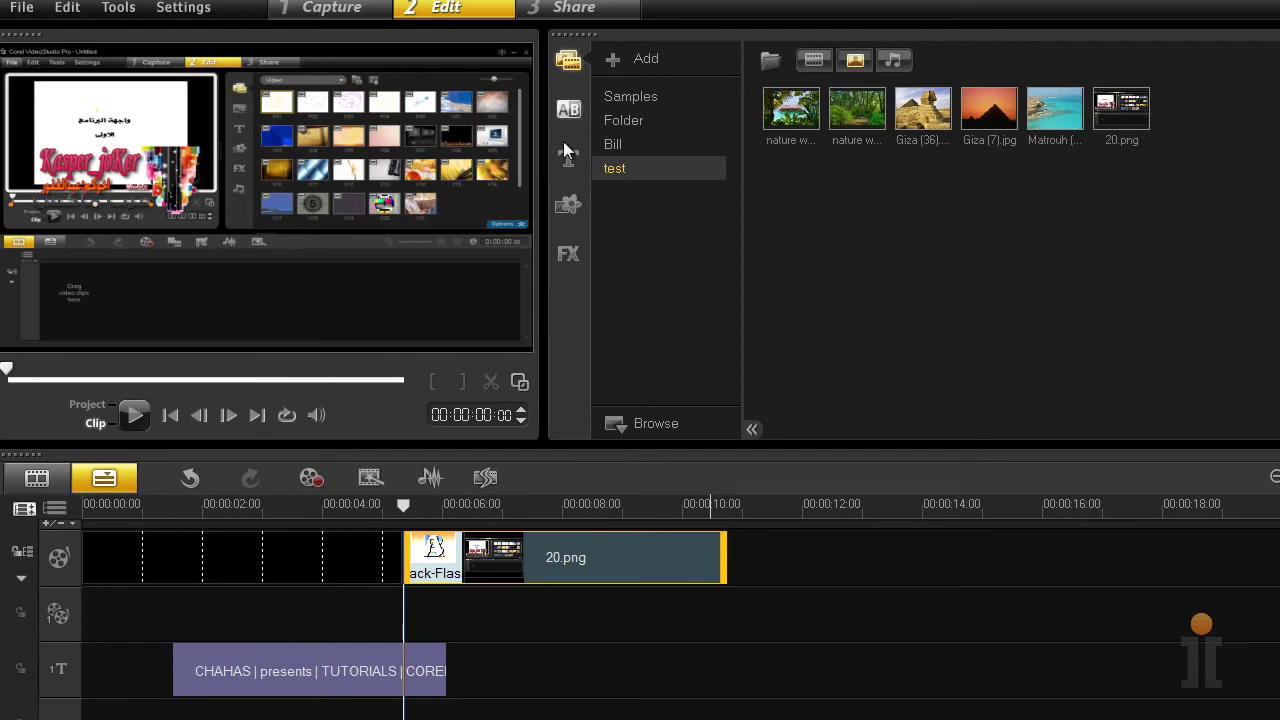
click(570, 207)
click(778, 59)
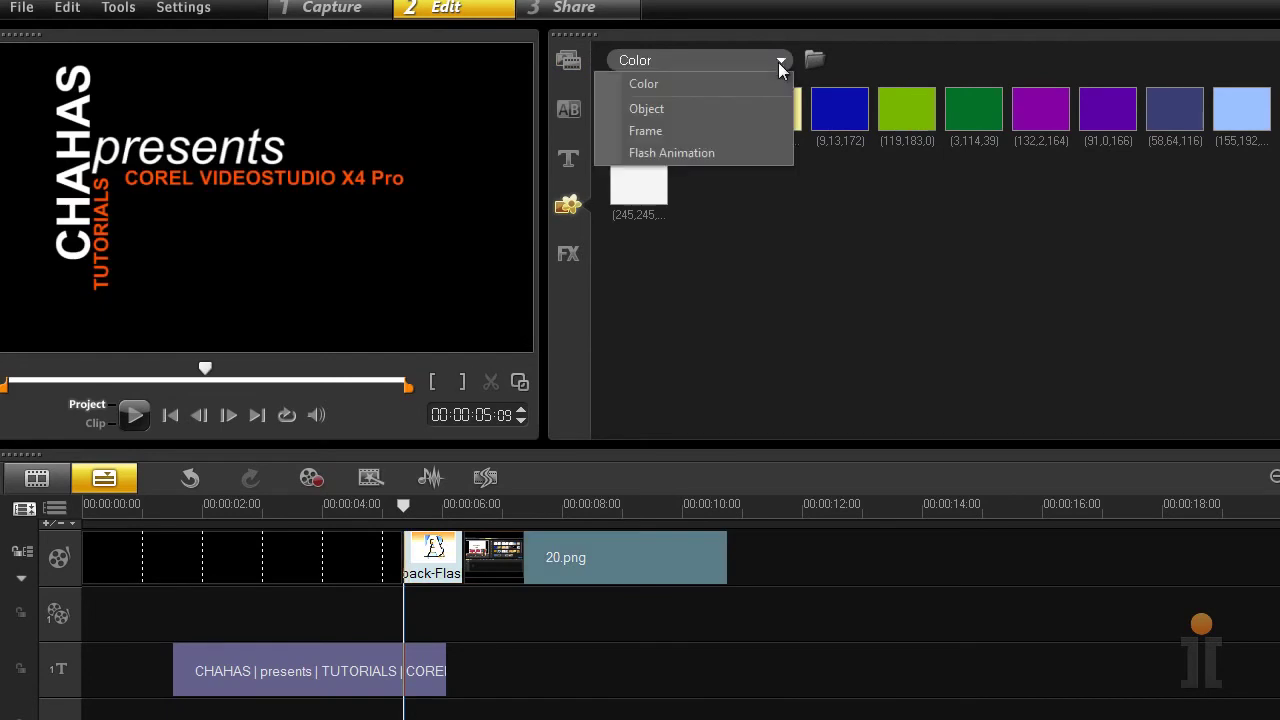
click(665, 131)
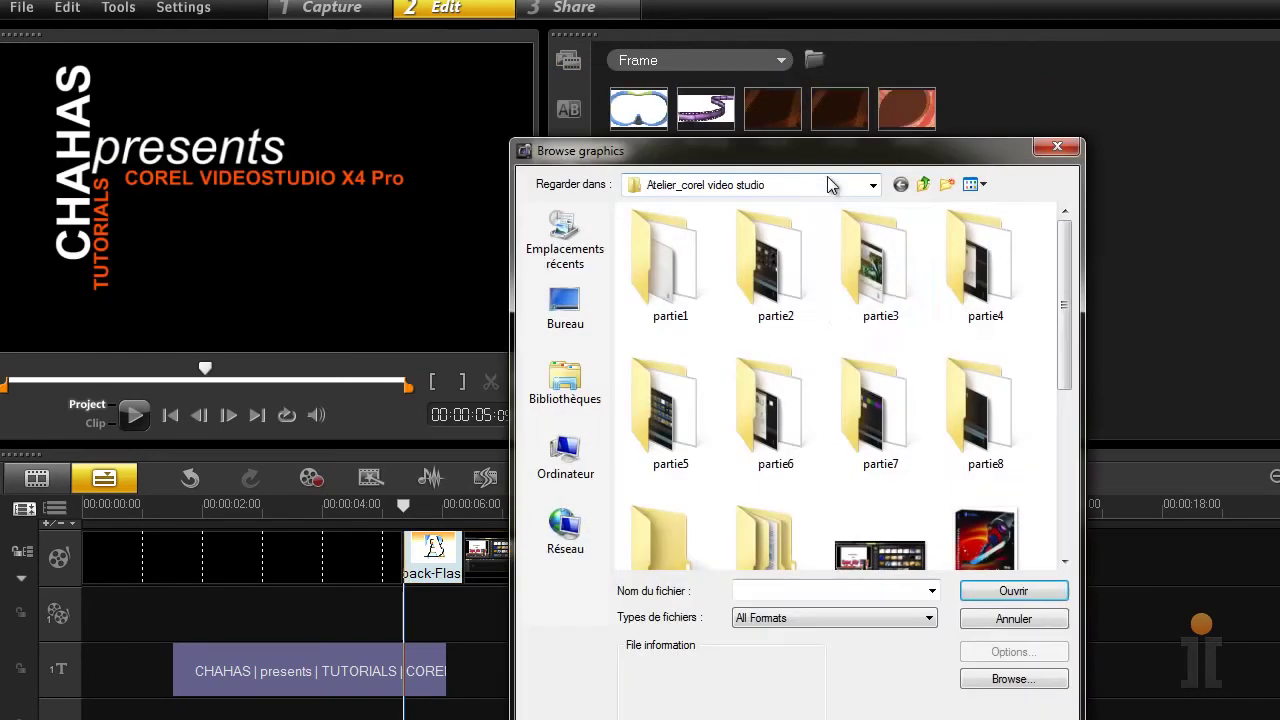
drag(1064, 300, 1043, 500)
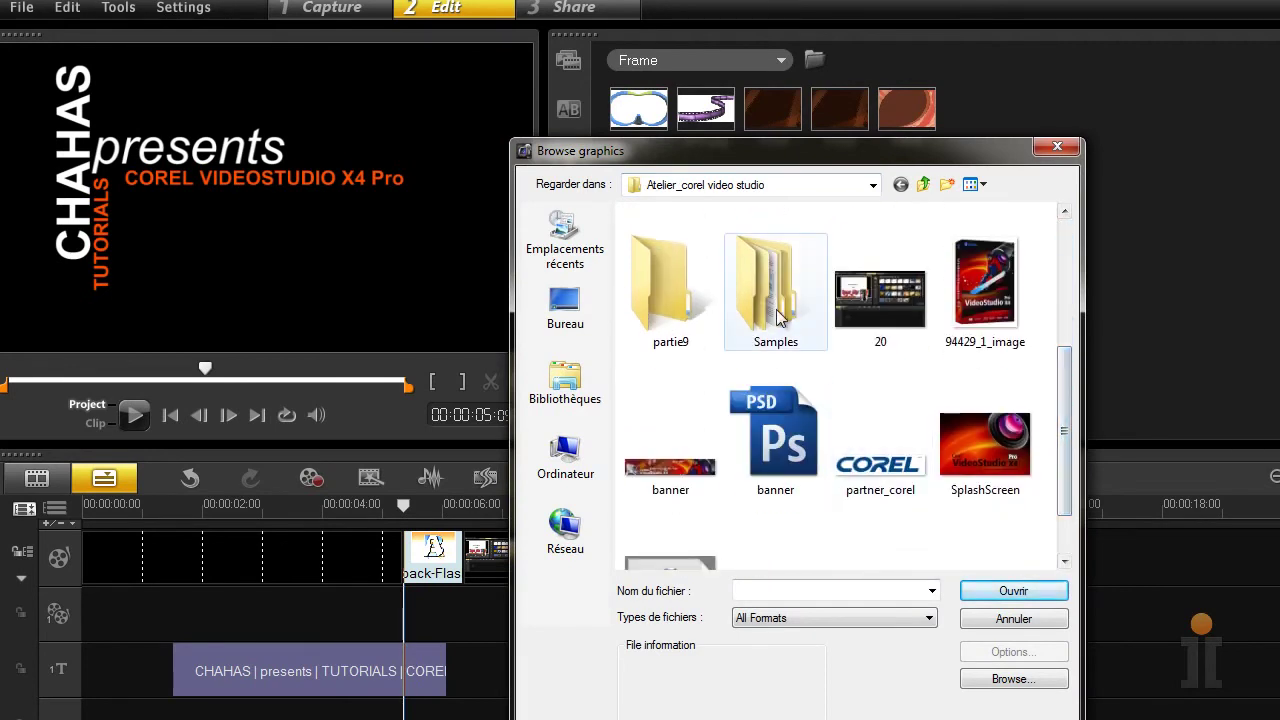
double_click(766, 262)
double_click(700, 240)
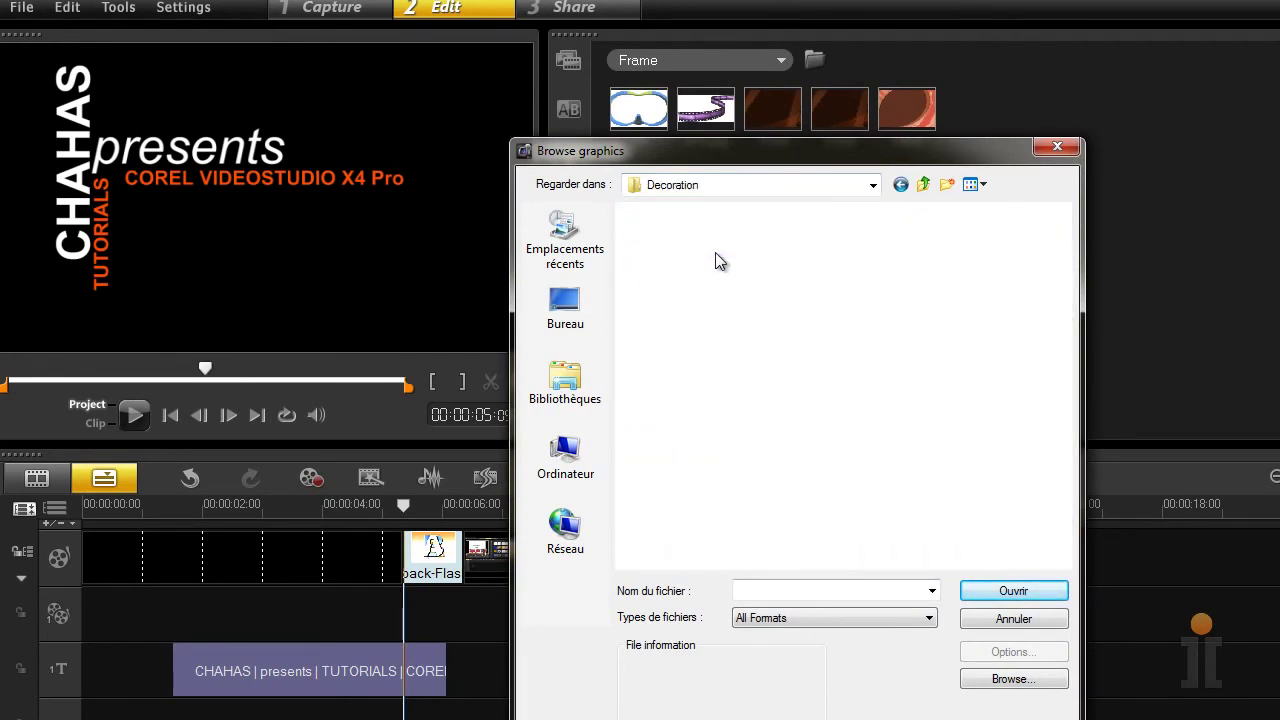
drag(1067, 258, 1066, 395)
click(1005, 370)
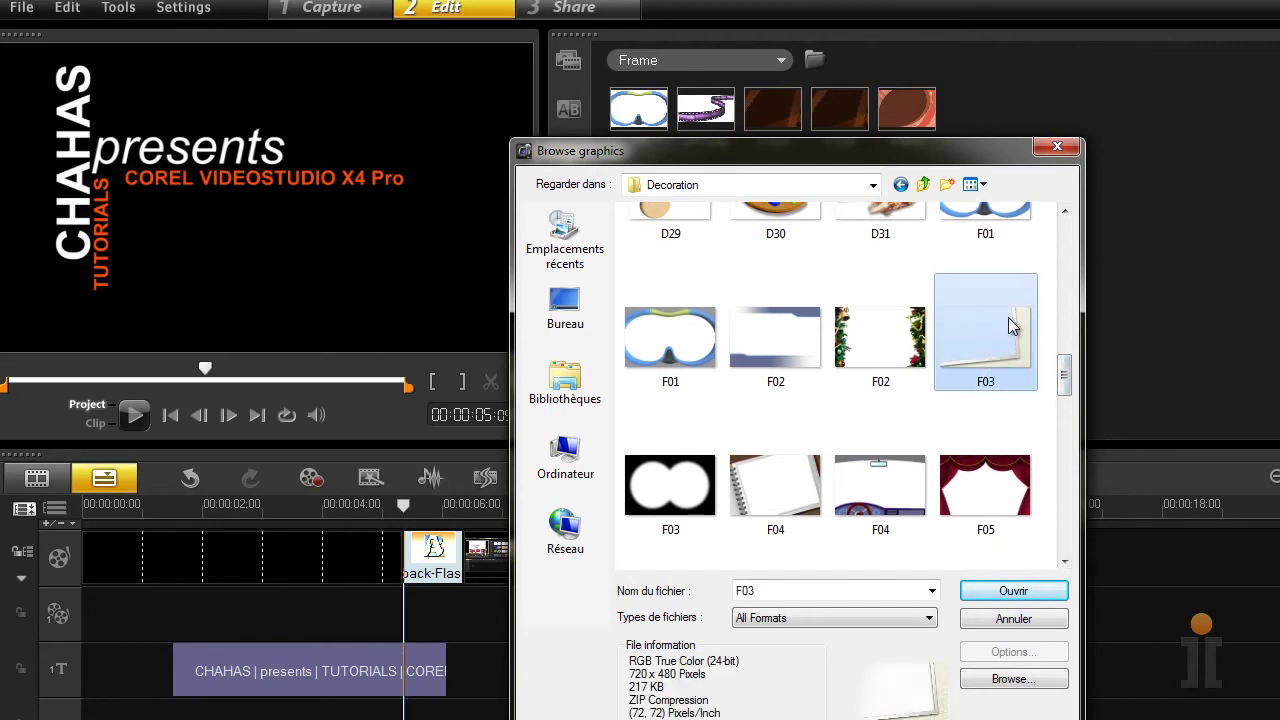
click(1033, 597)
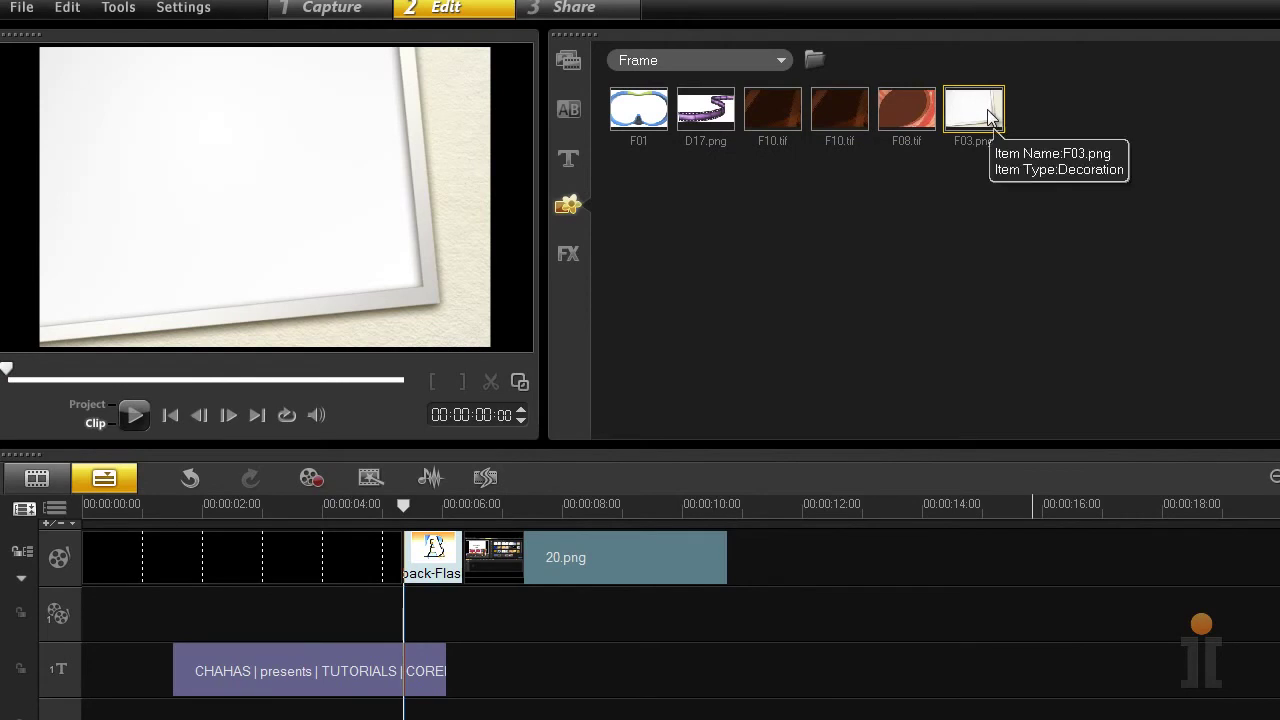
Step: Lay F03.png on the overlay track from the project start to about 16:12 and resize it with Fit to Screen
drag(995, 113, 85, 634)
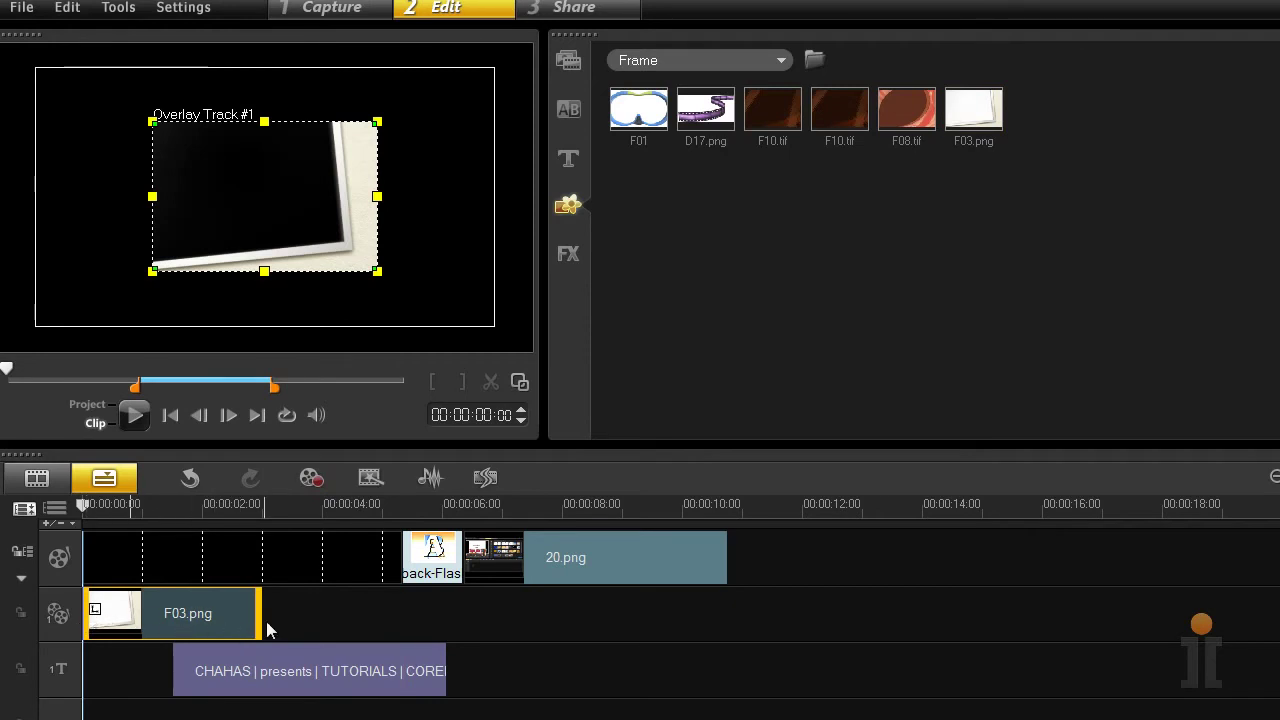
drag(262, 621, 1072, 643)
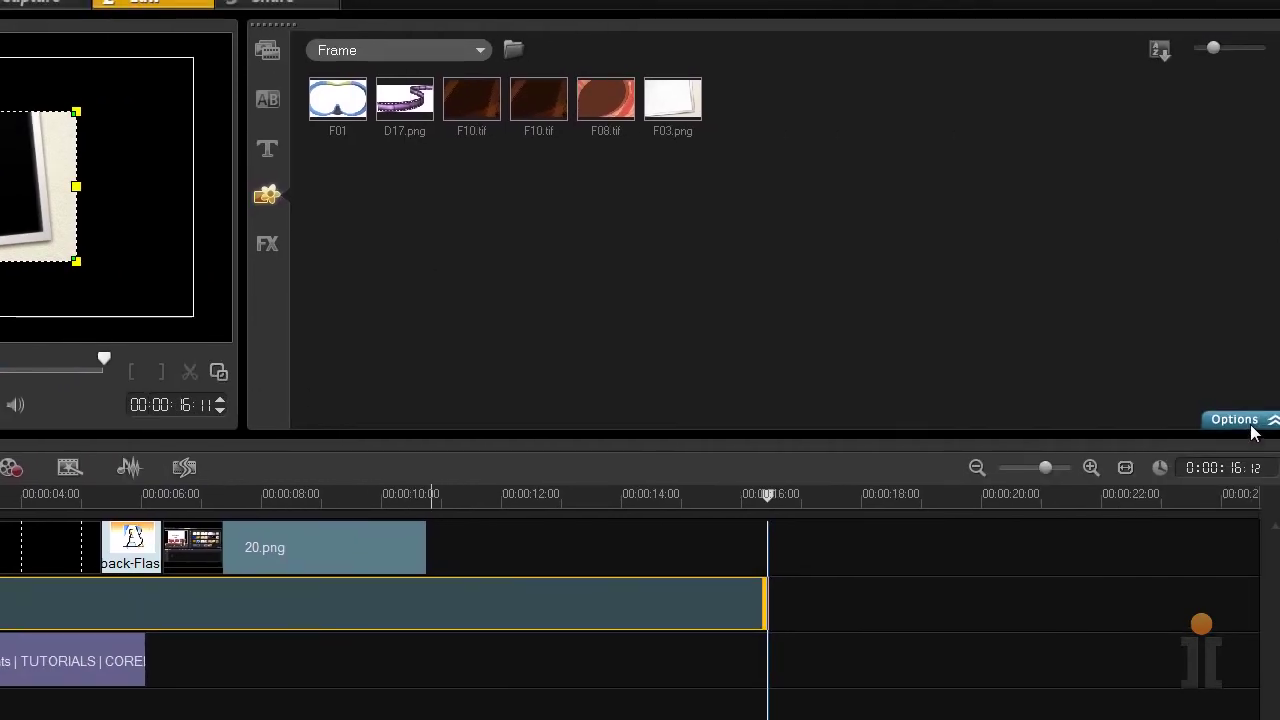
click(1254, 428)
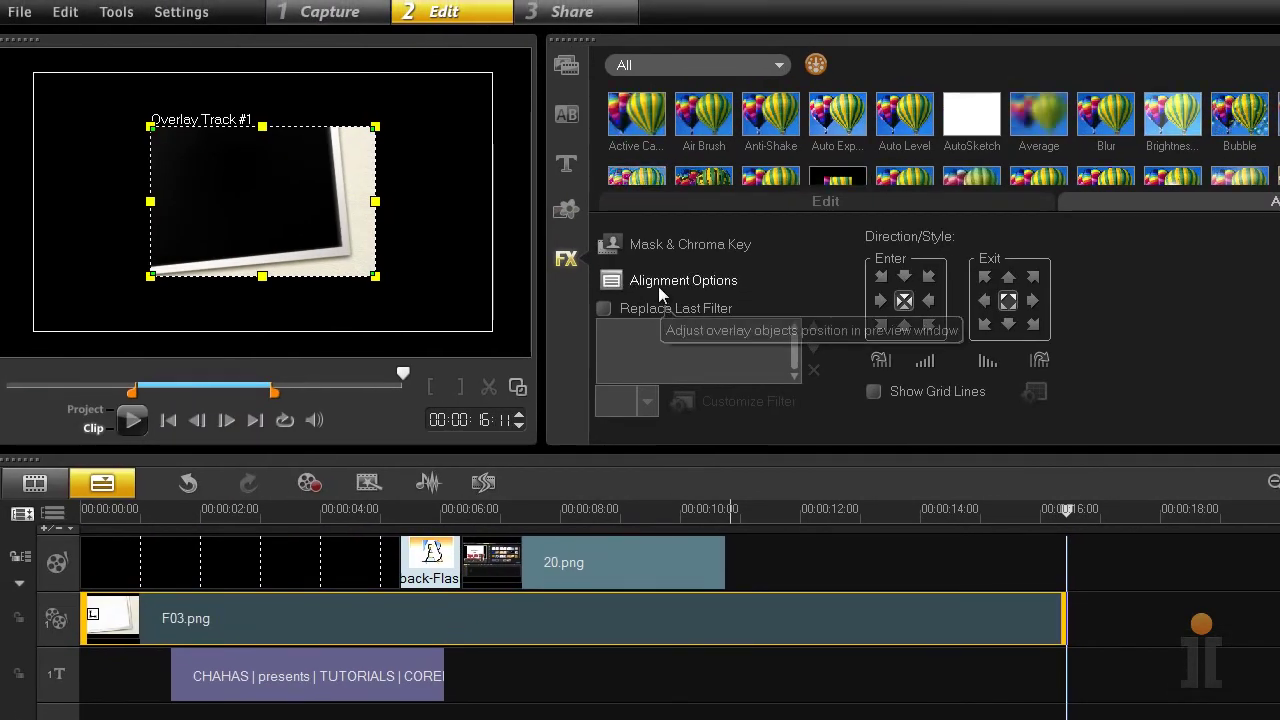
click(662, 284)
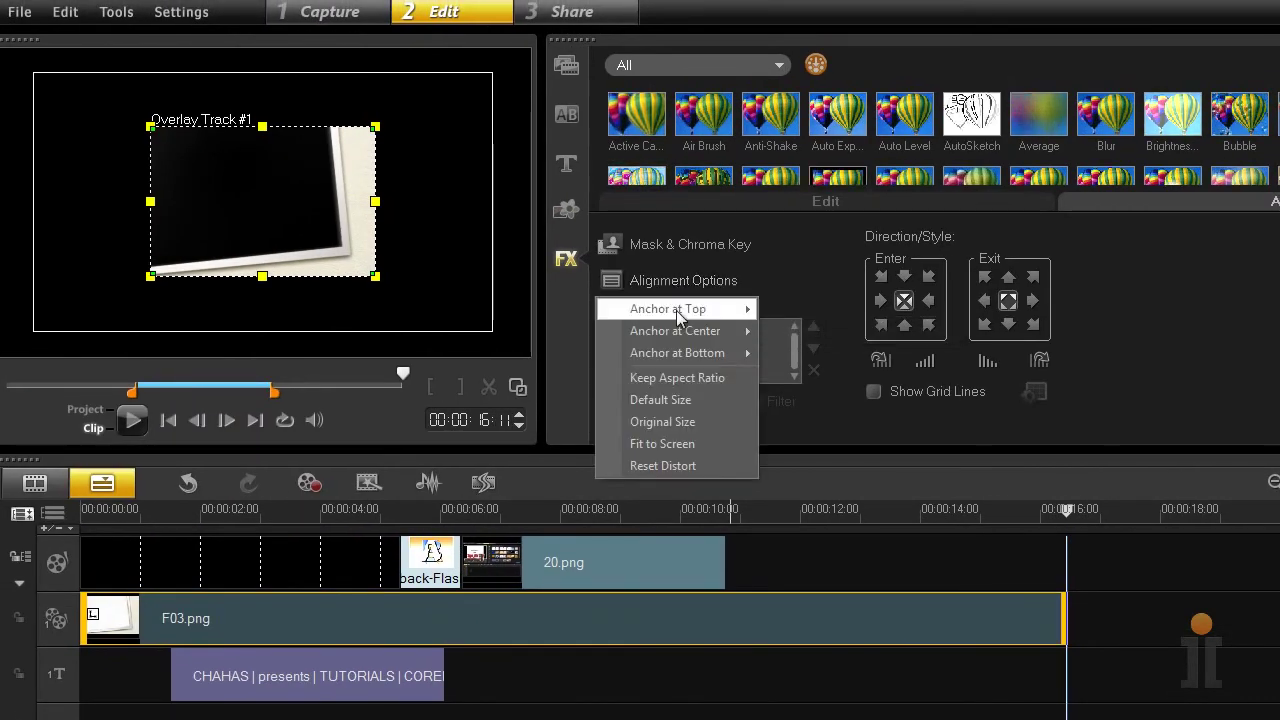
click(682, 452)
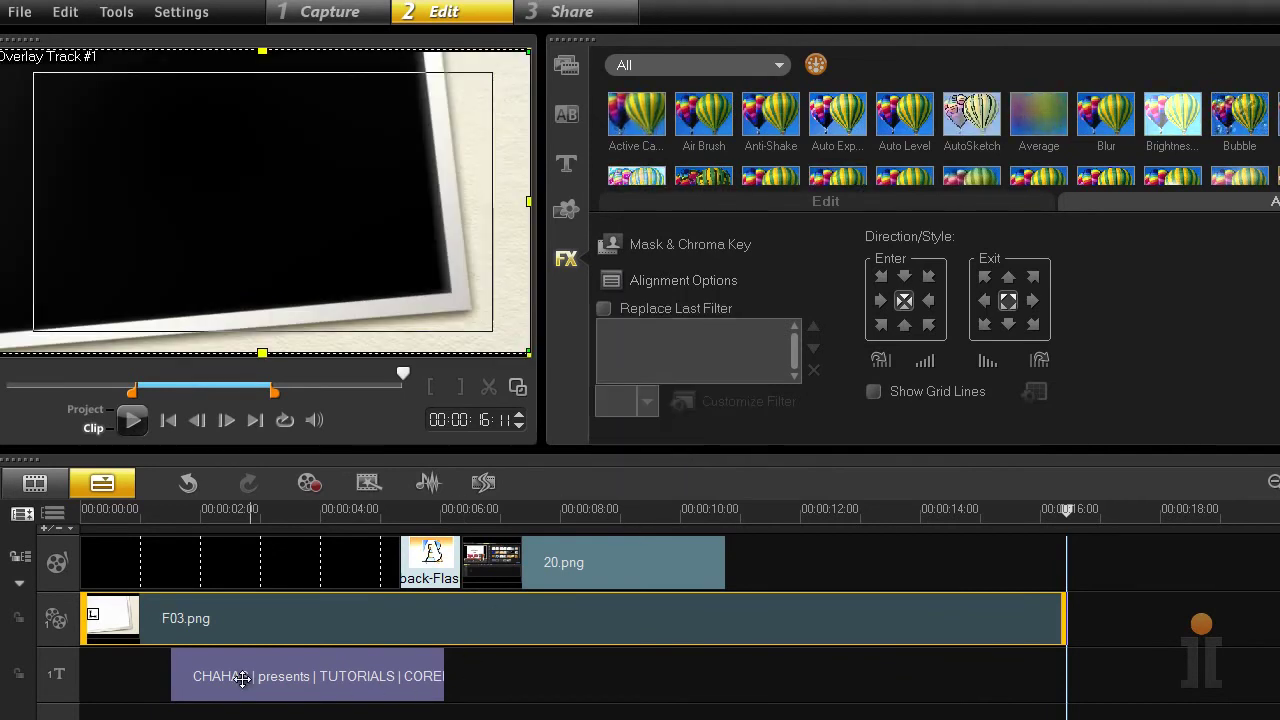
Step: Preview a few title presets, and add a black title reading "Idealdesigner" over 20.png at 7:03
drag(230, 512, 507, 541)
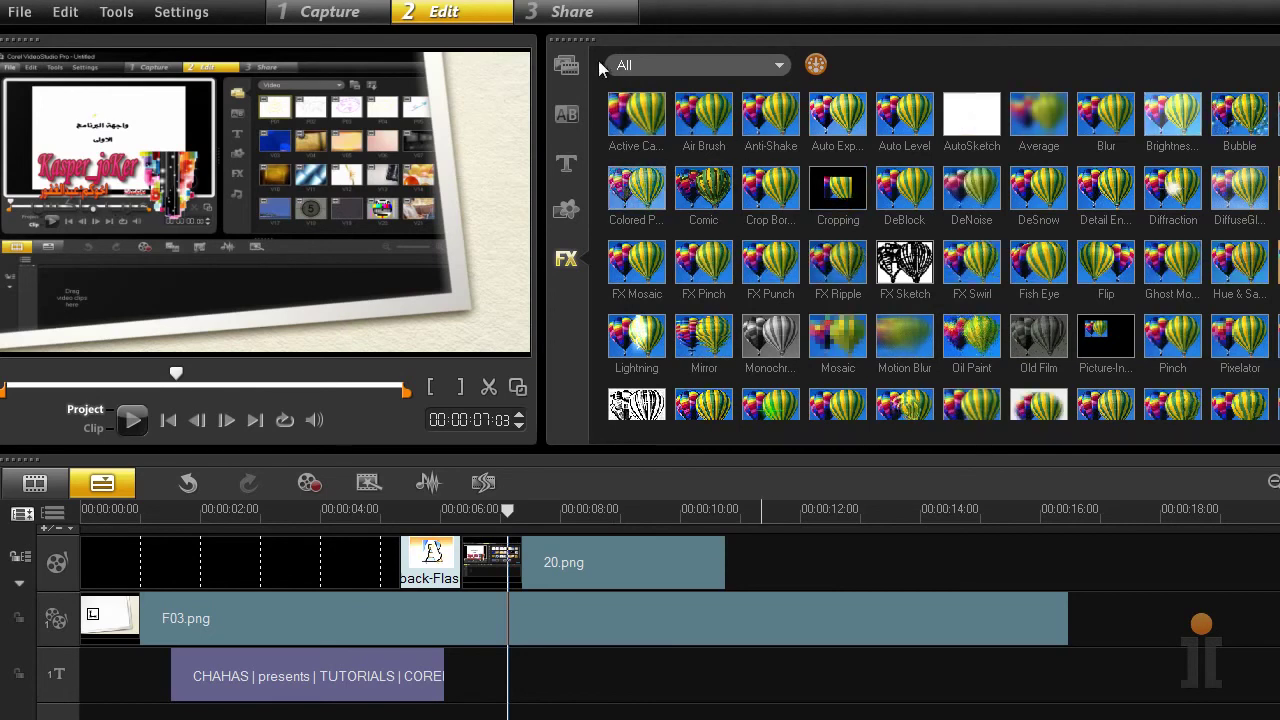
click(572, 168)
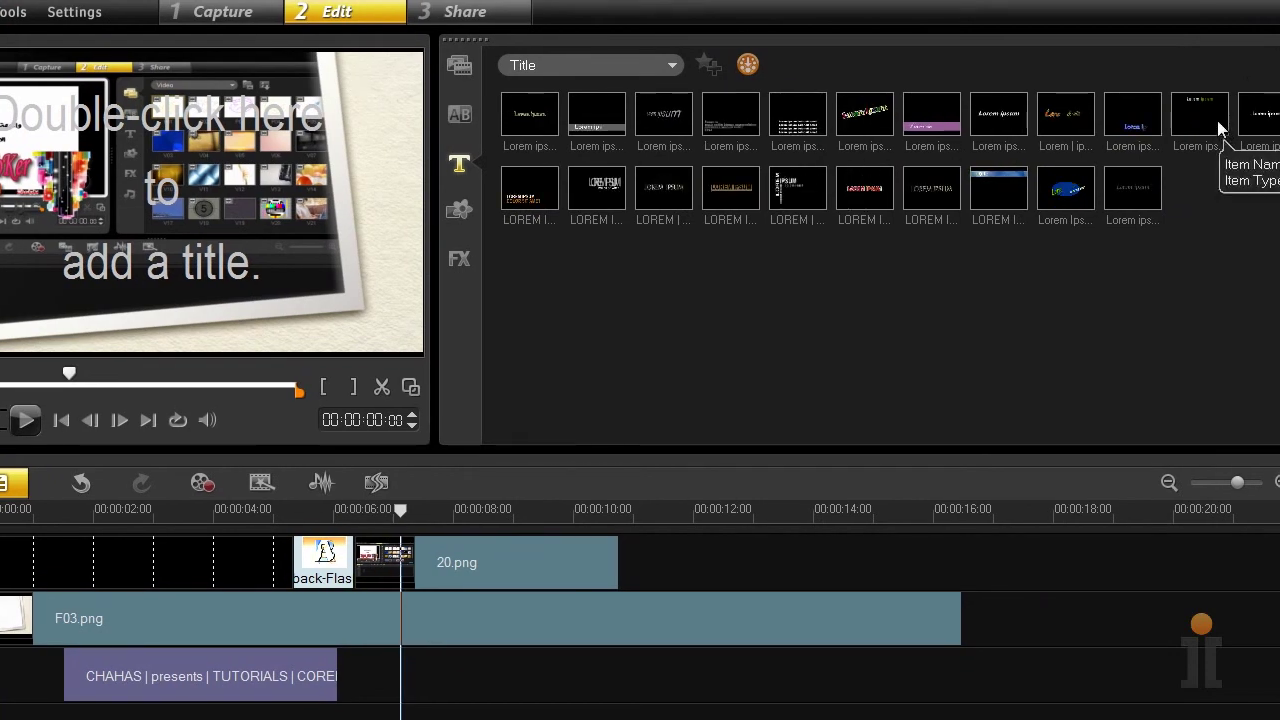
click(1217, 120)
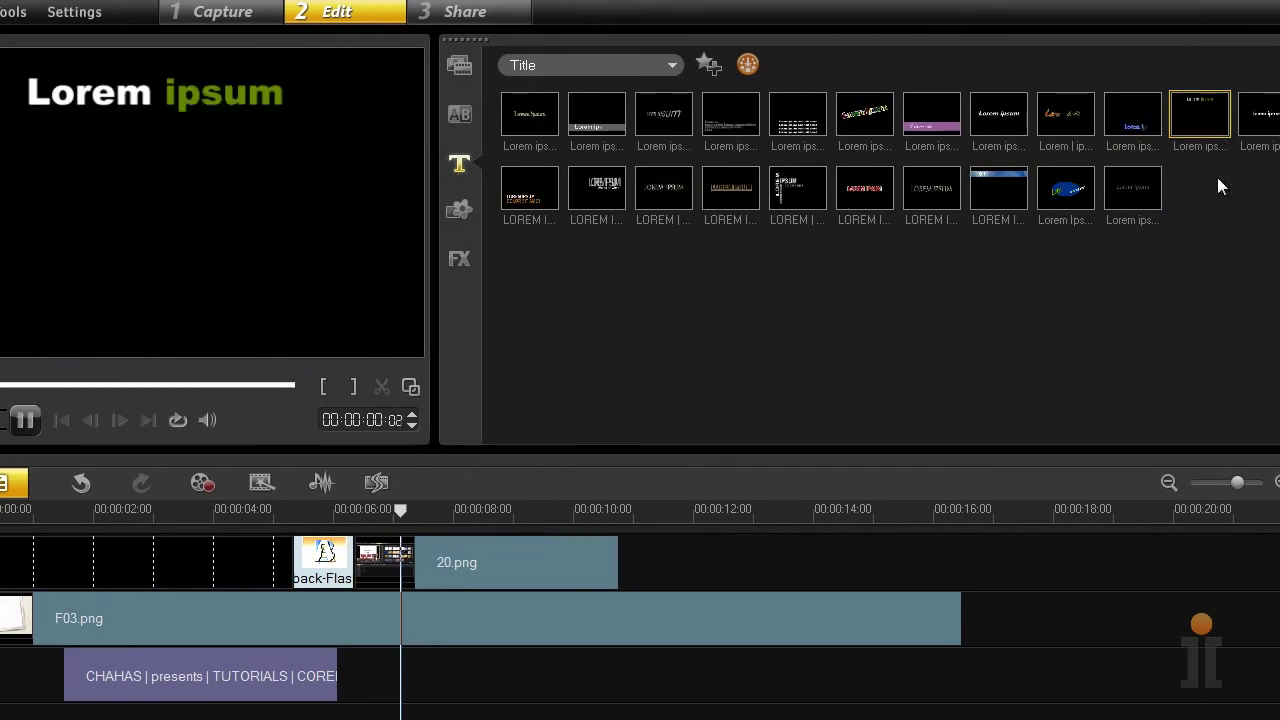
click(1146, 187)
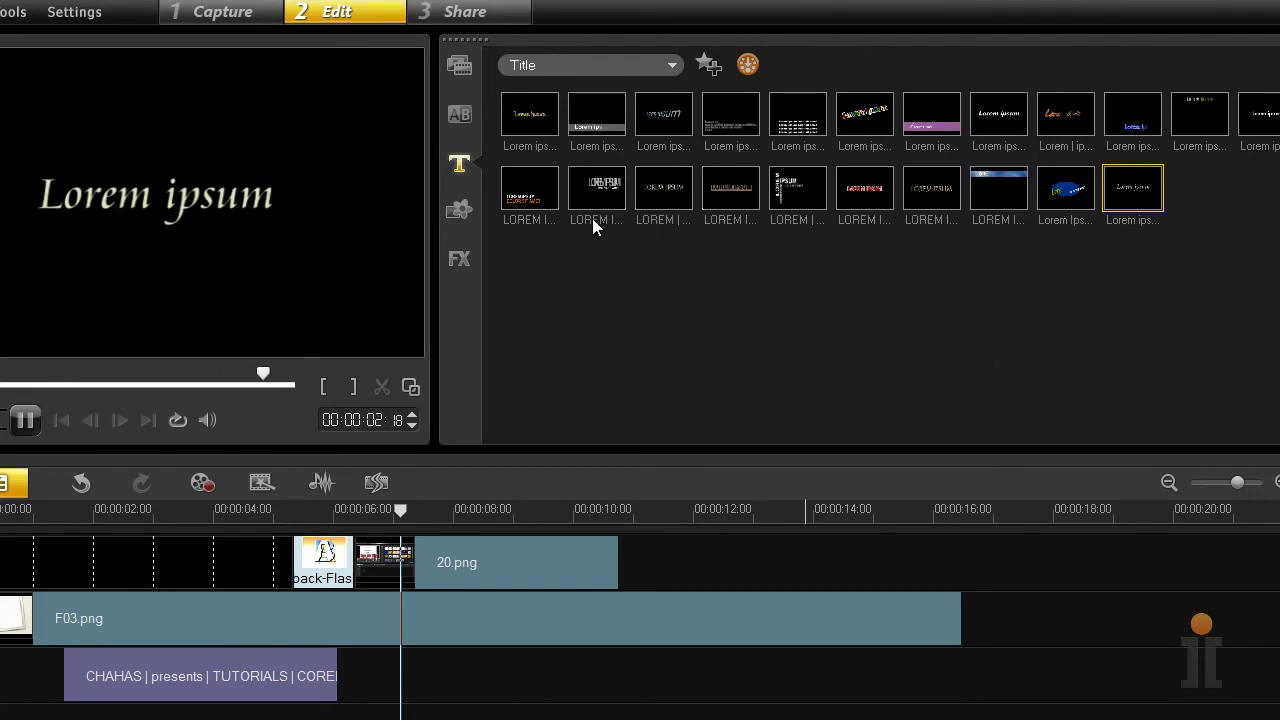
click(554, 223)
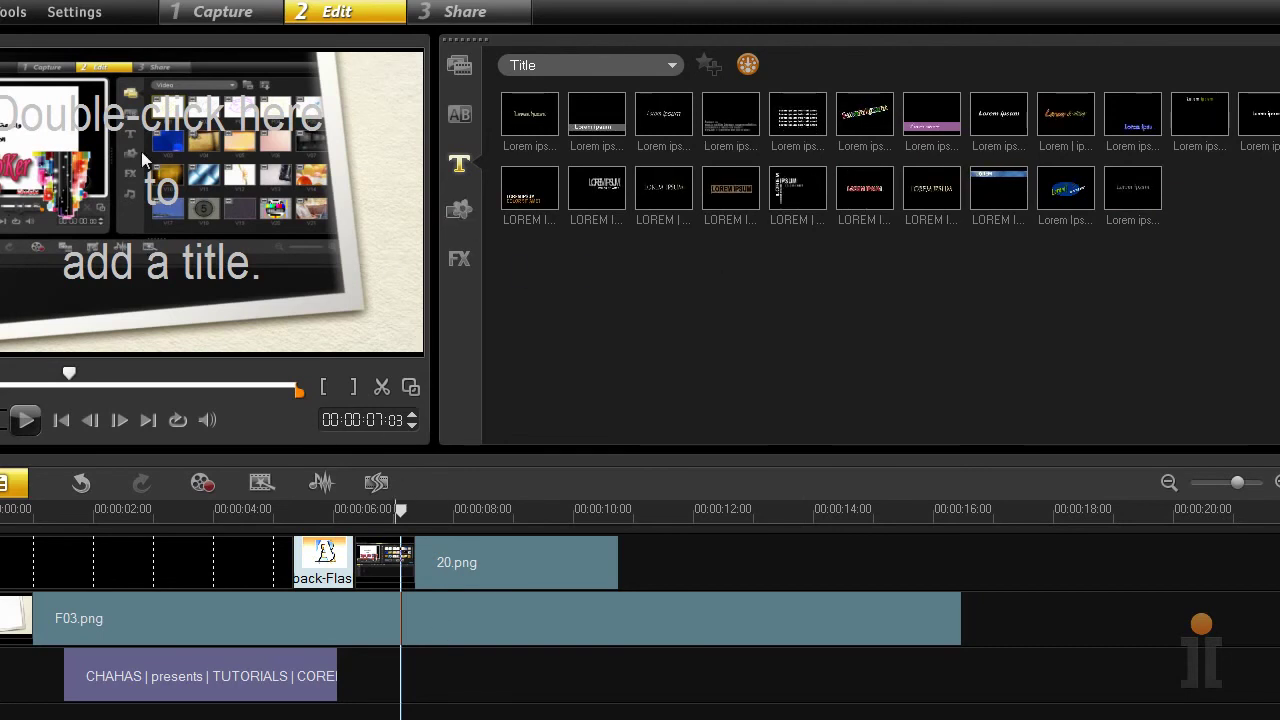
double_click(158, 200)
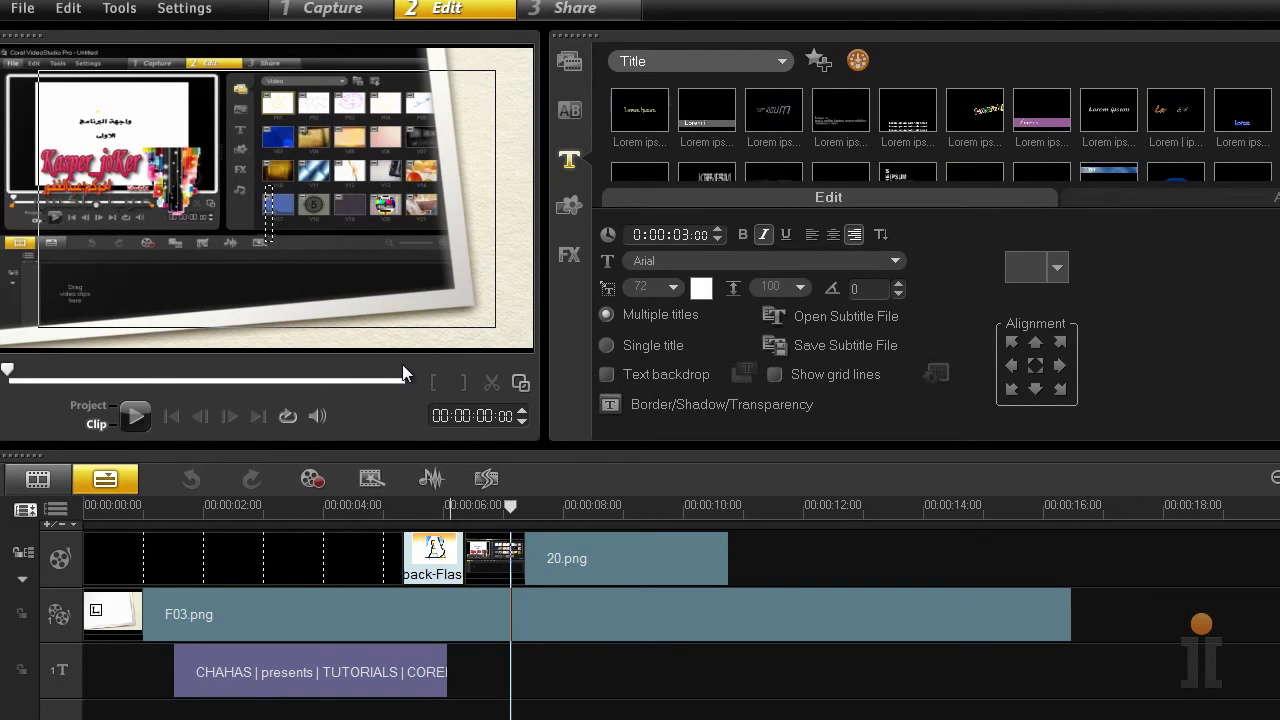
click(701, 289)
click(817, 368)
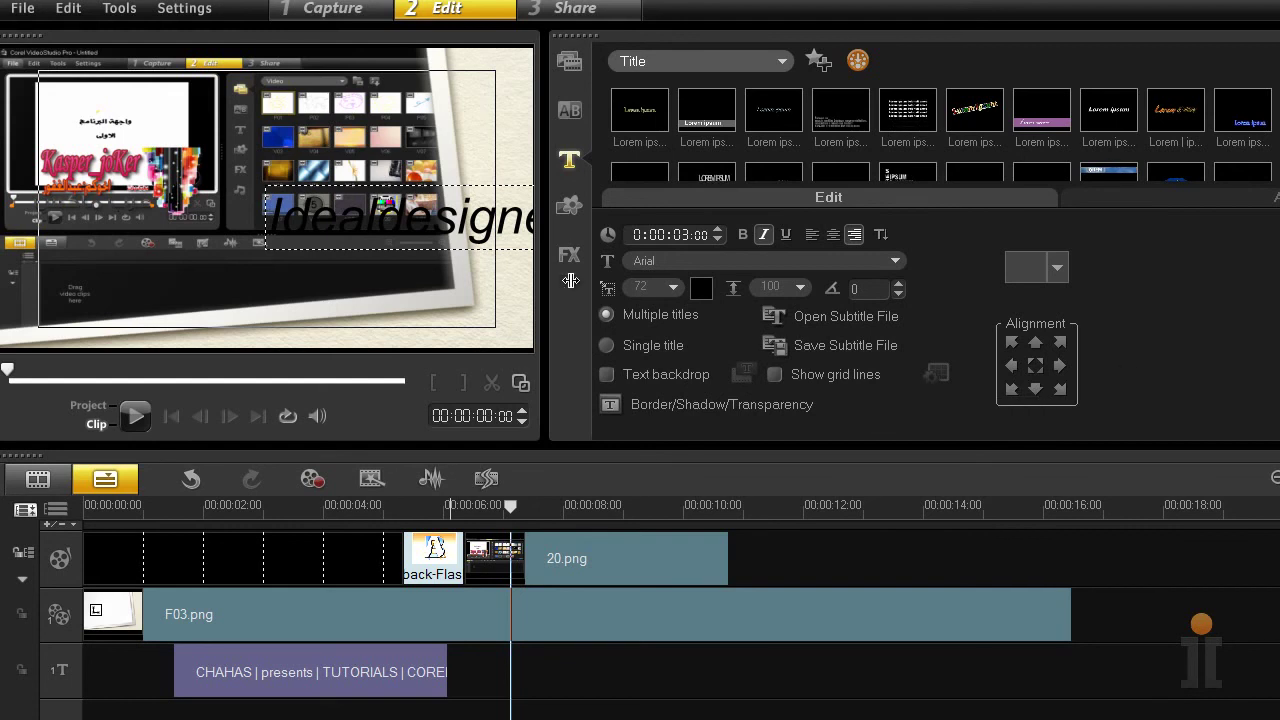
Step: Remove the italics from the whole Idealdesigner title, including its first letter, and move it to the bottom-right corner of the frame
drag(270, 218, 566, 212)
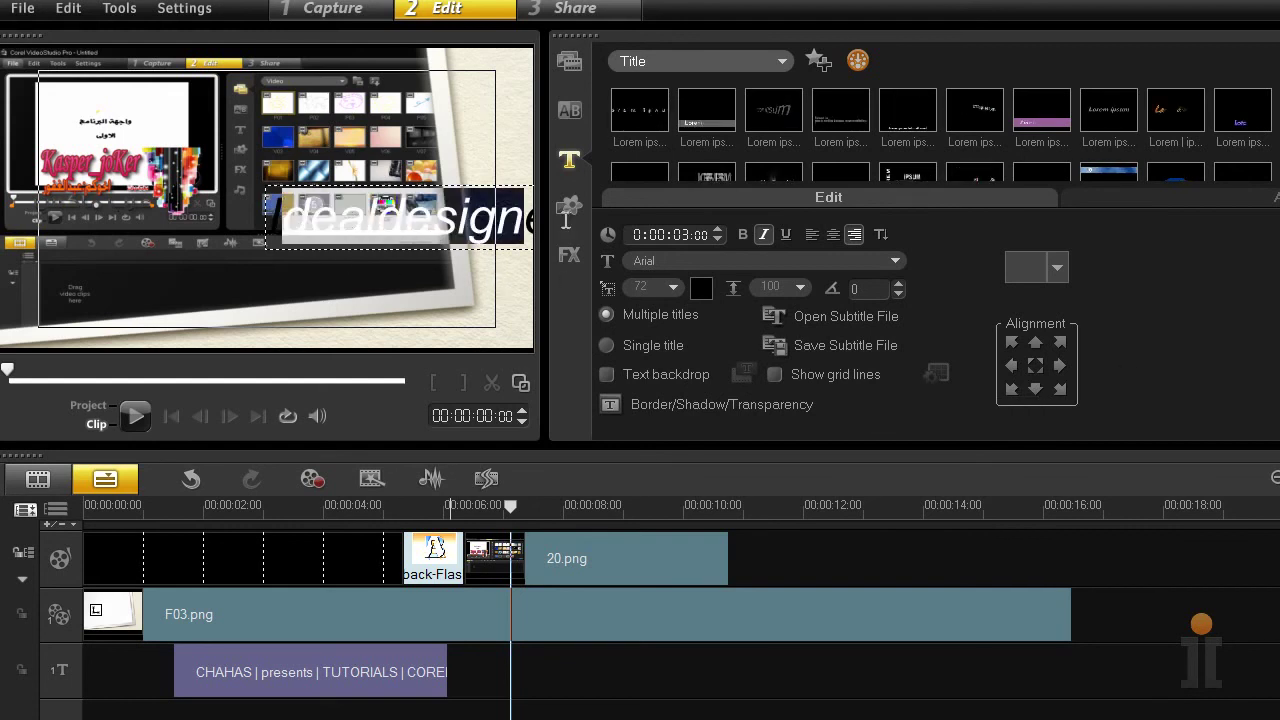
click(765, 235)
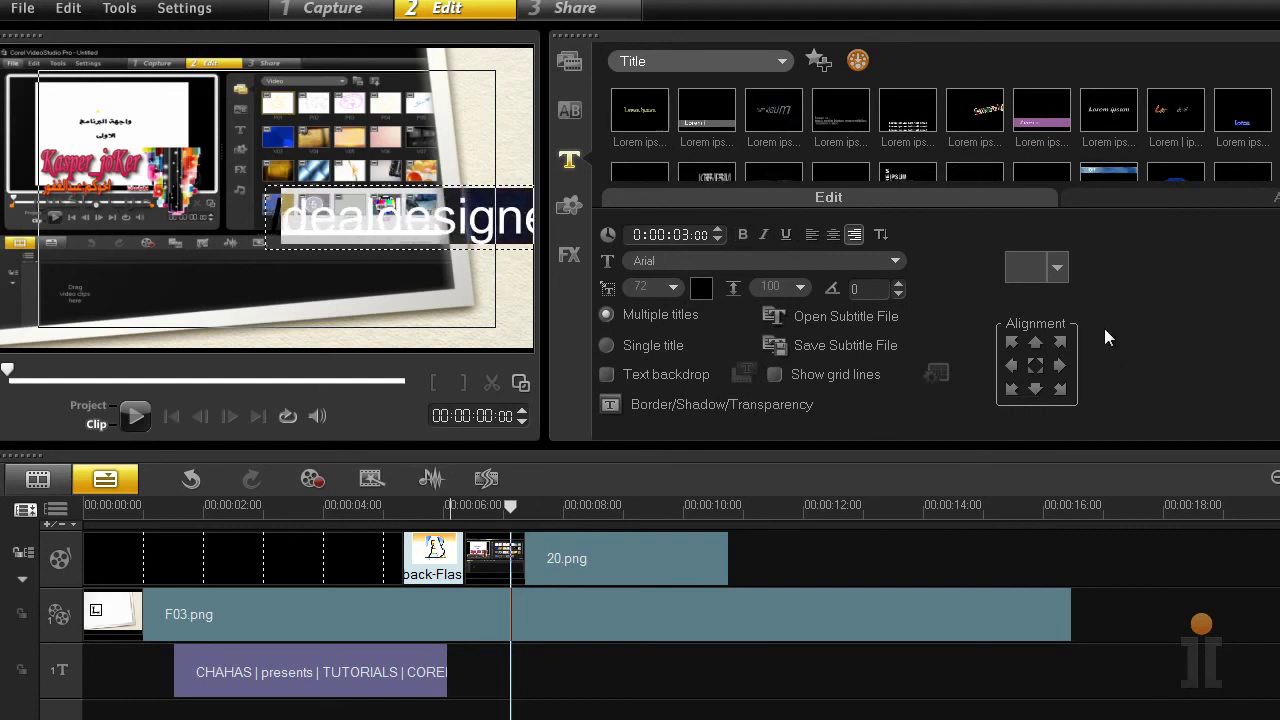
click(1039, 369)
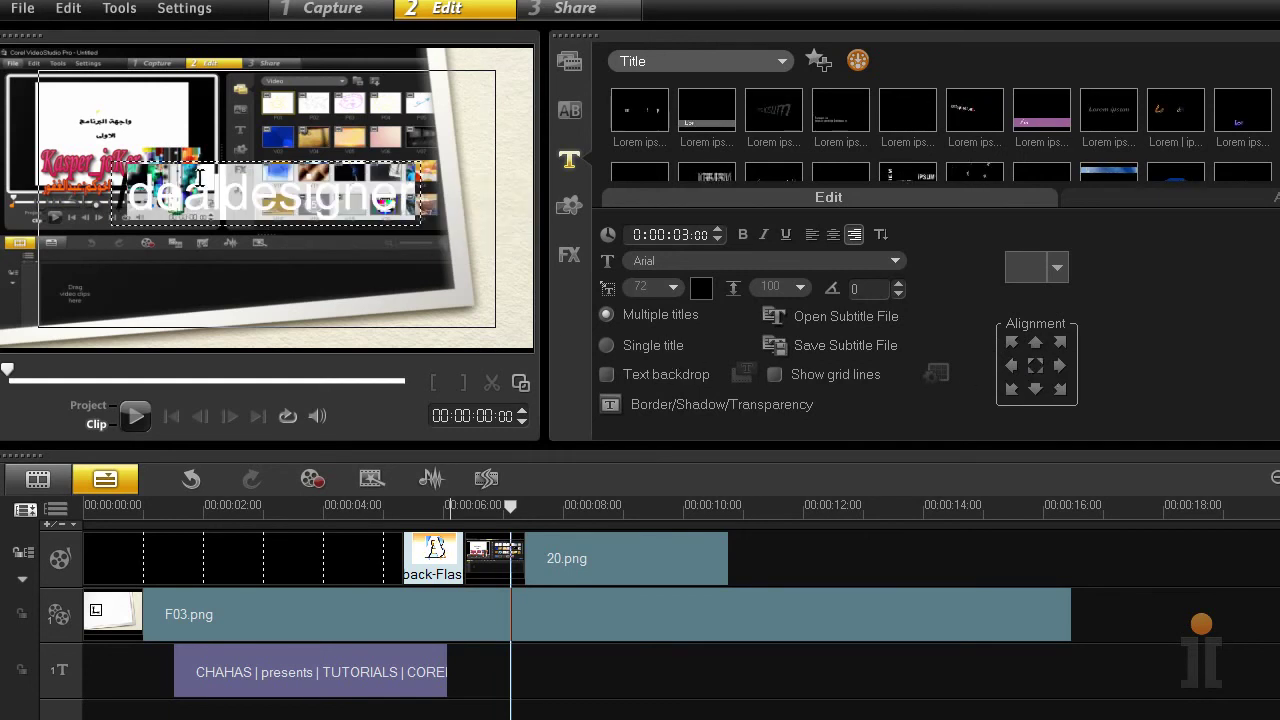
click(243, 234)
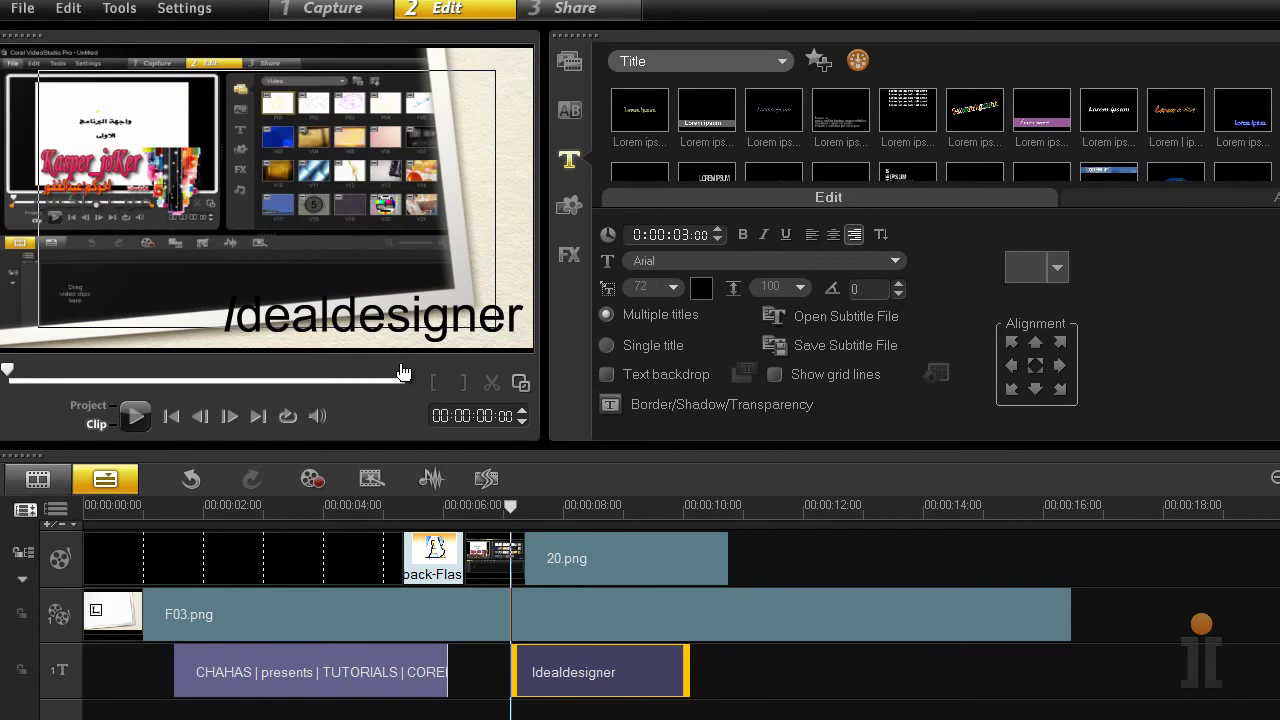
click(229, 316)
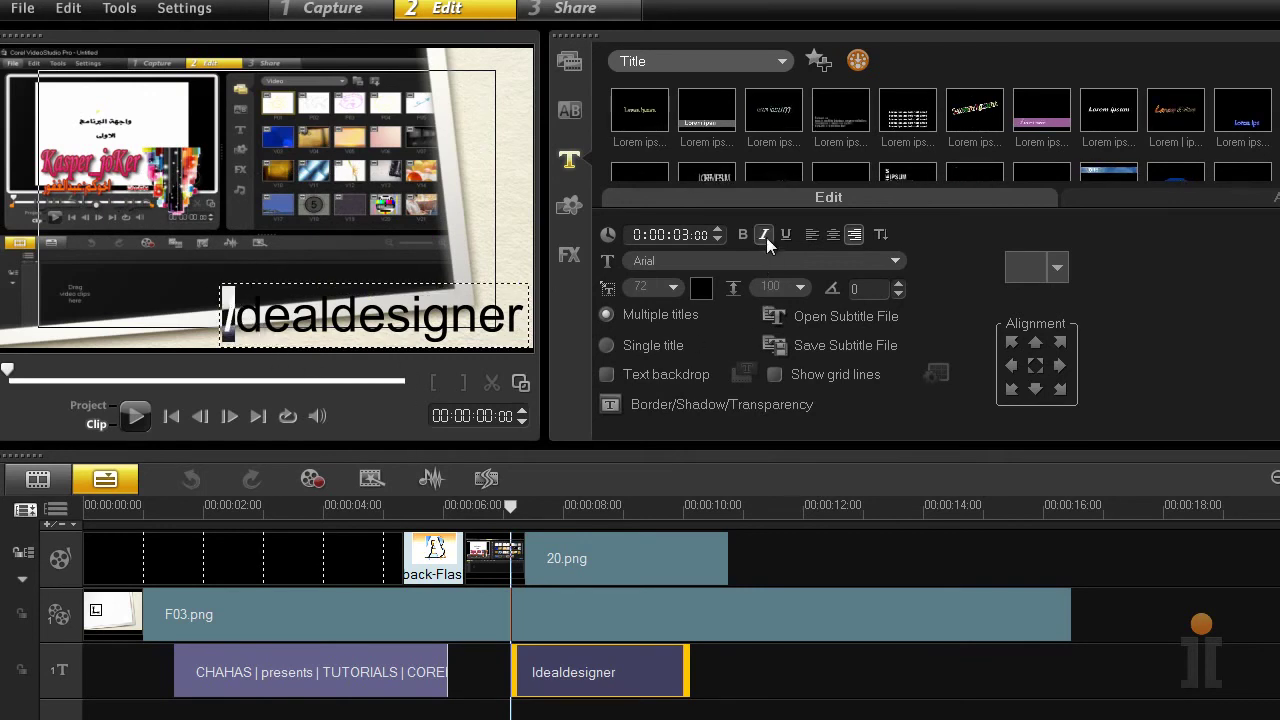
Step: Set the font size of the whole Idealdesigner title to 40
drag(224, 316, 576, 319)
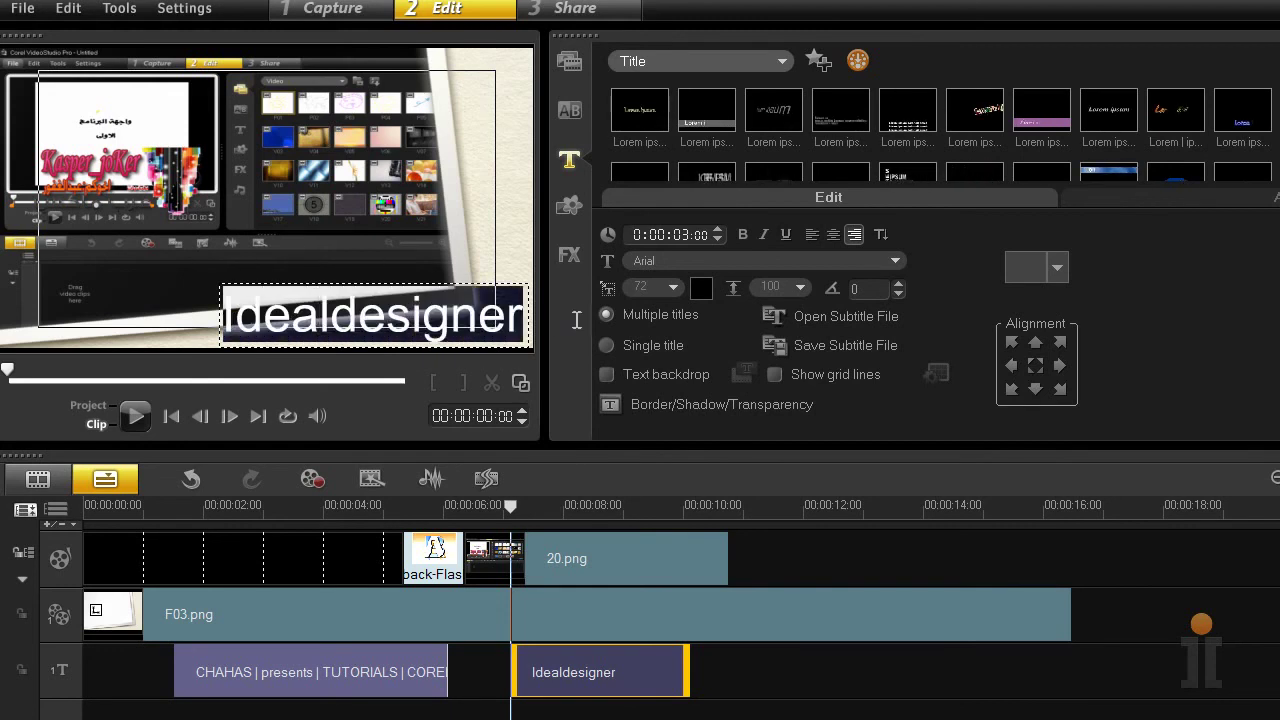
click(675, 288)
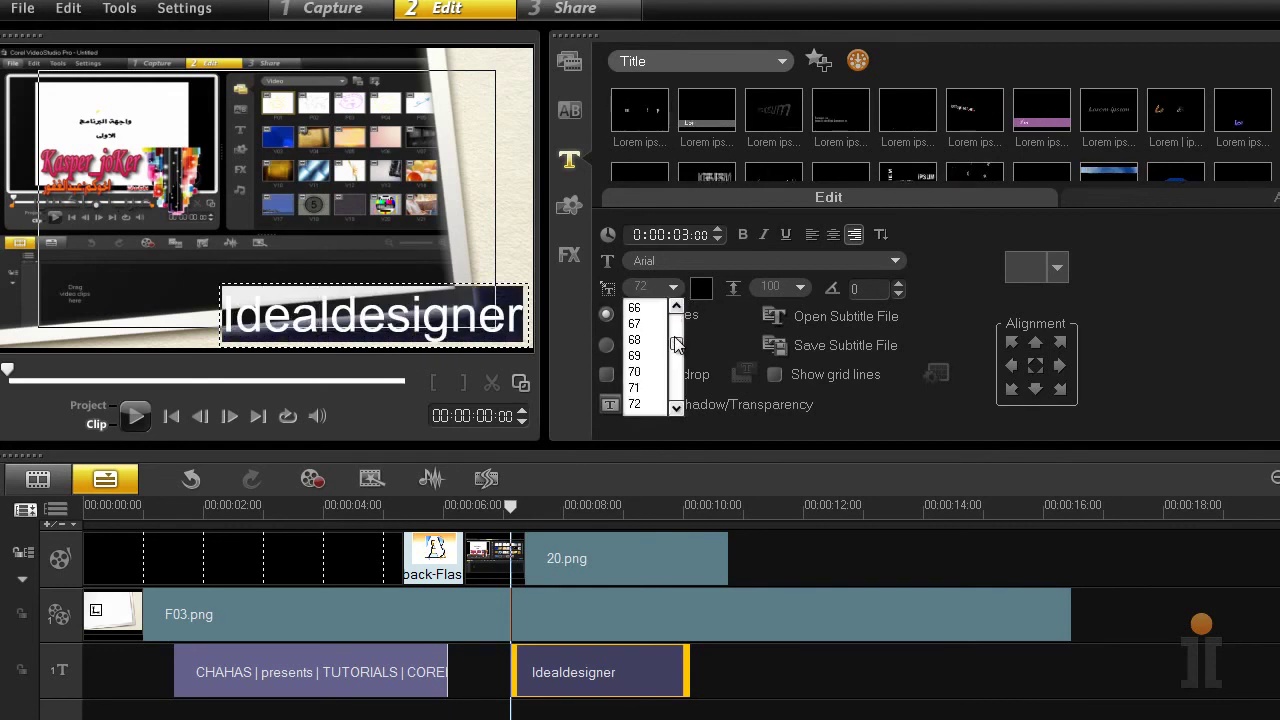
scroll(678, 344, up, 10)
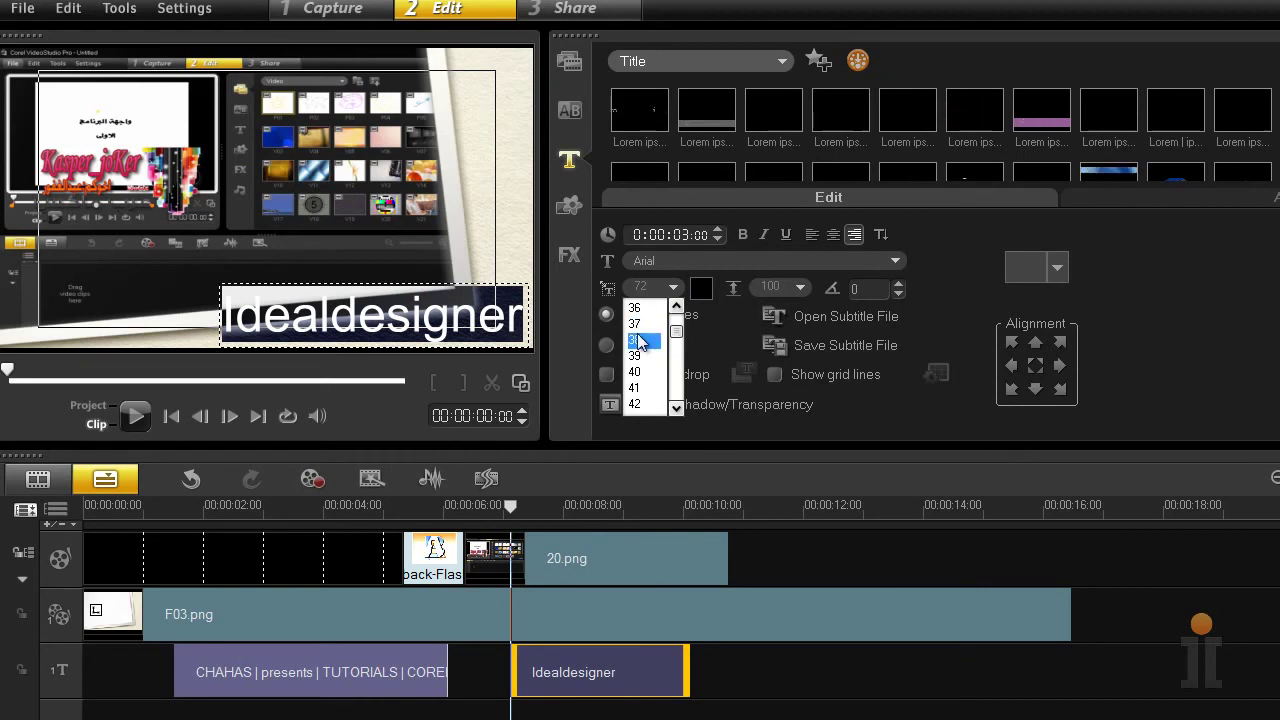
click(645, 371)
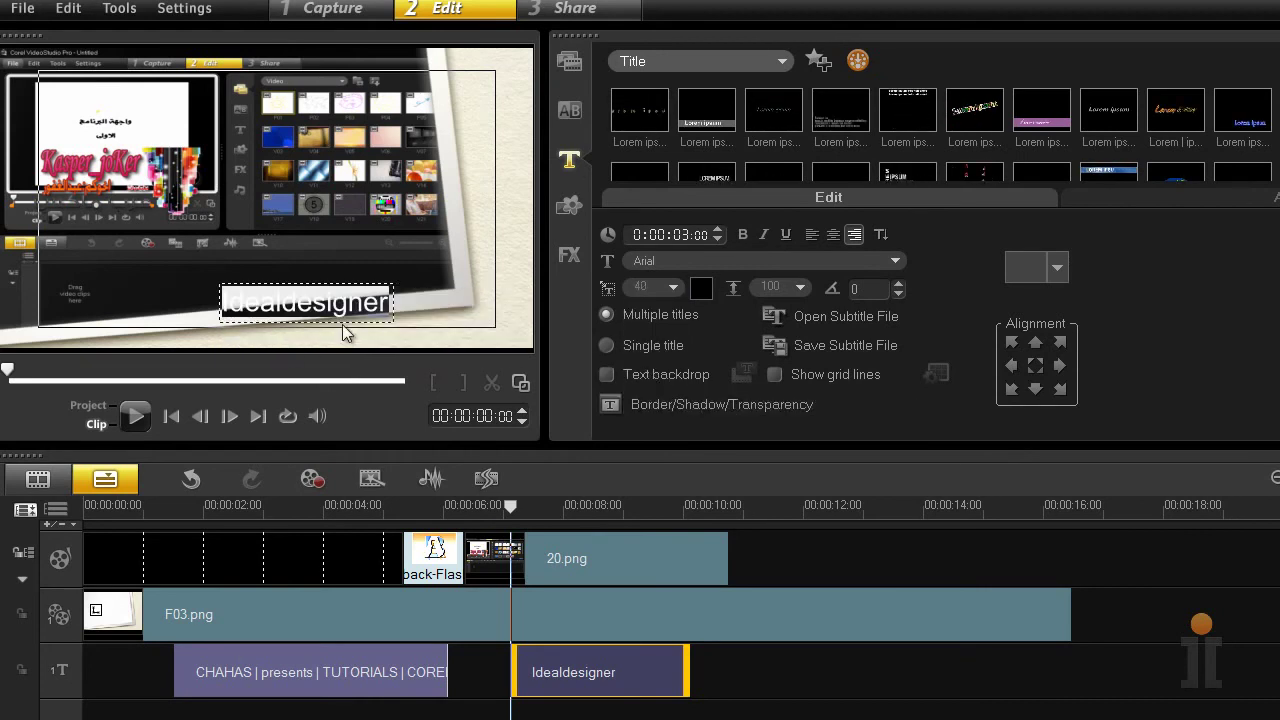
Step: Set the font size of the Idealdesigner title to 30 and move the title into the bottom-right corner of the frame
click(673, 288)
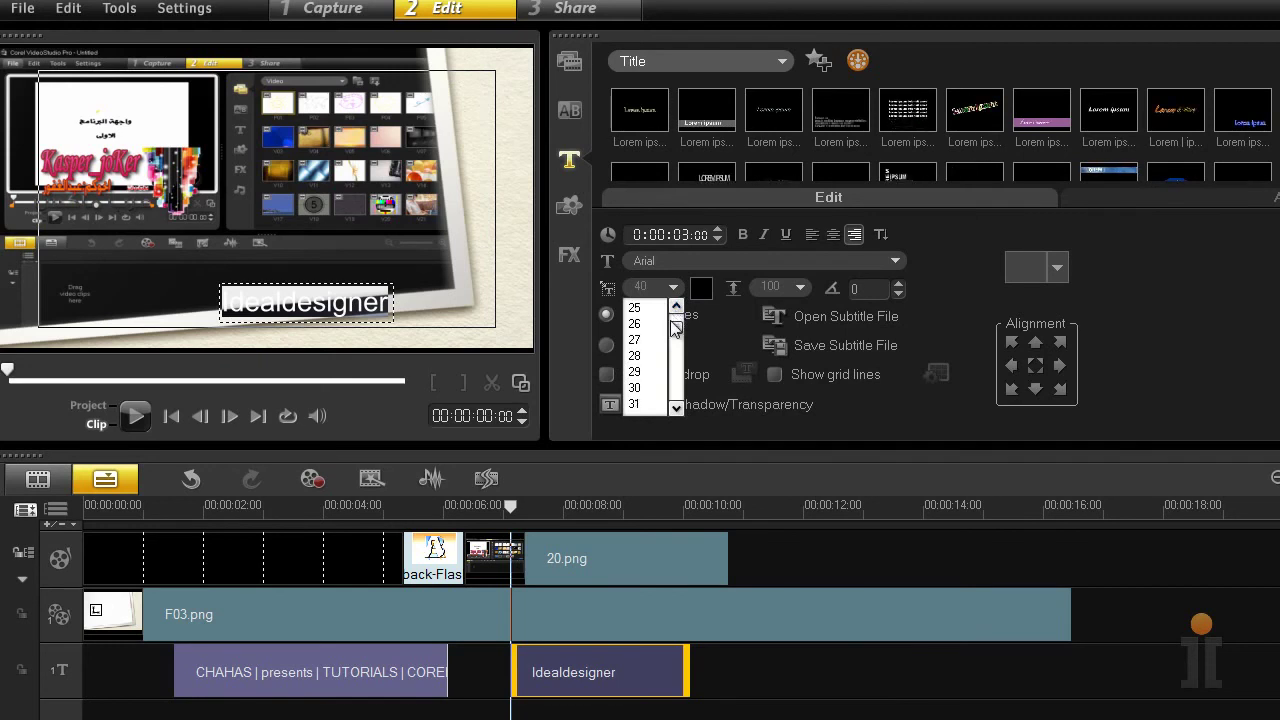
scroll(675, 318, up, 3)
click(648, 388)
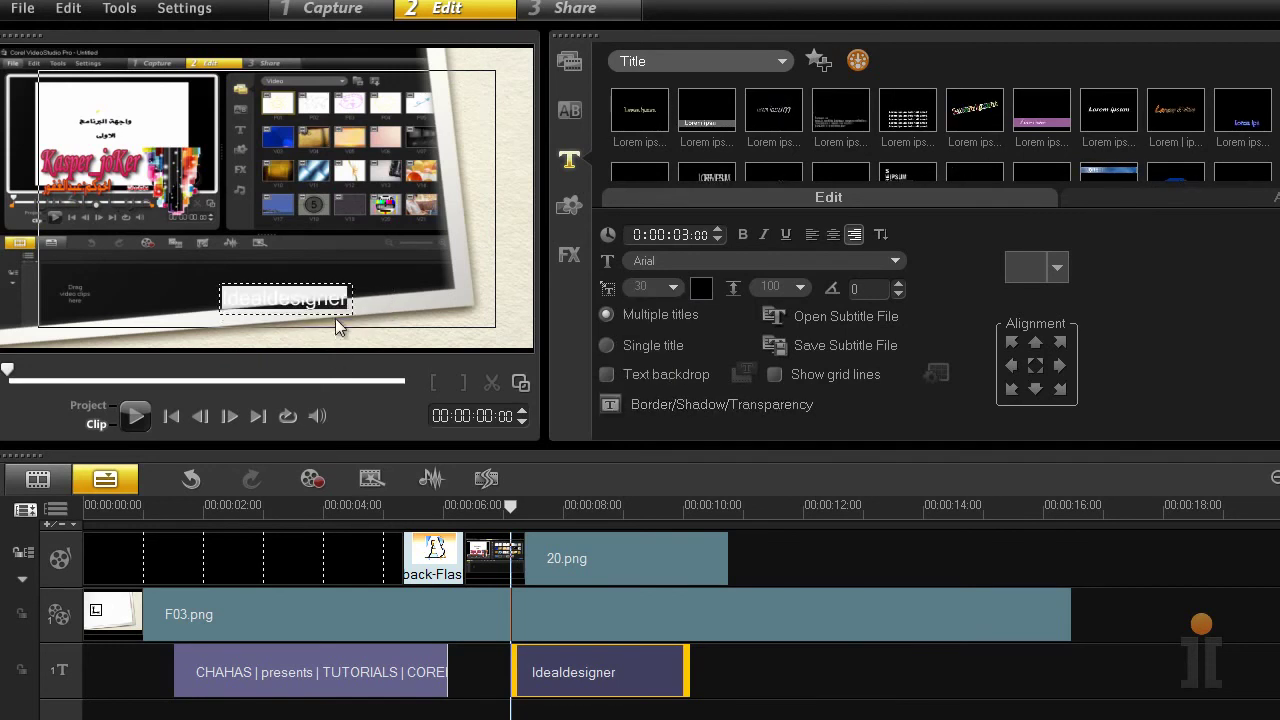
click(338, 320)
drag(338, 320, 485, 339)
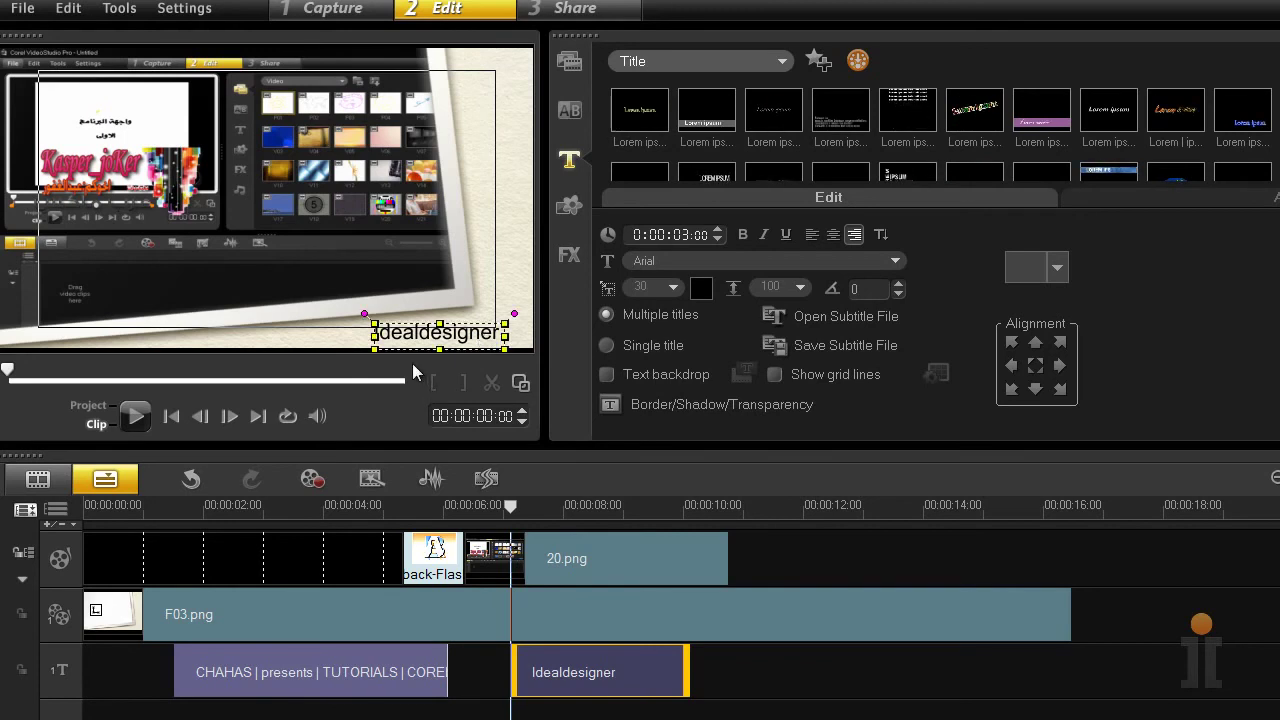
click(490, 335)
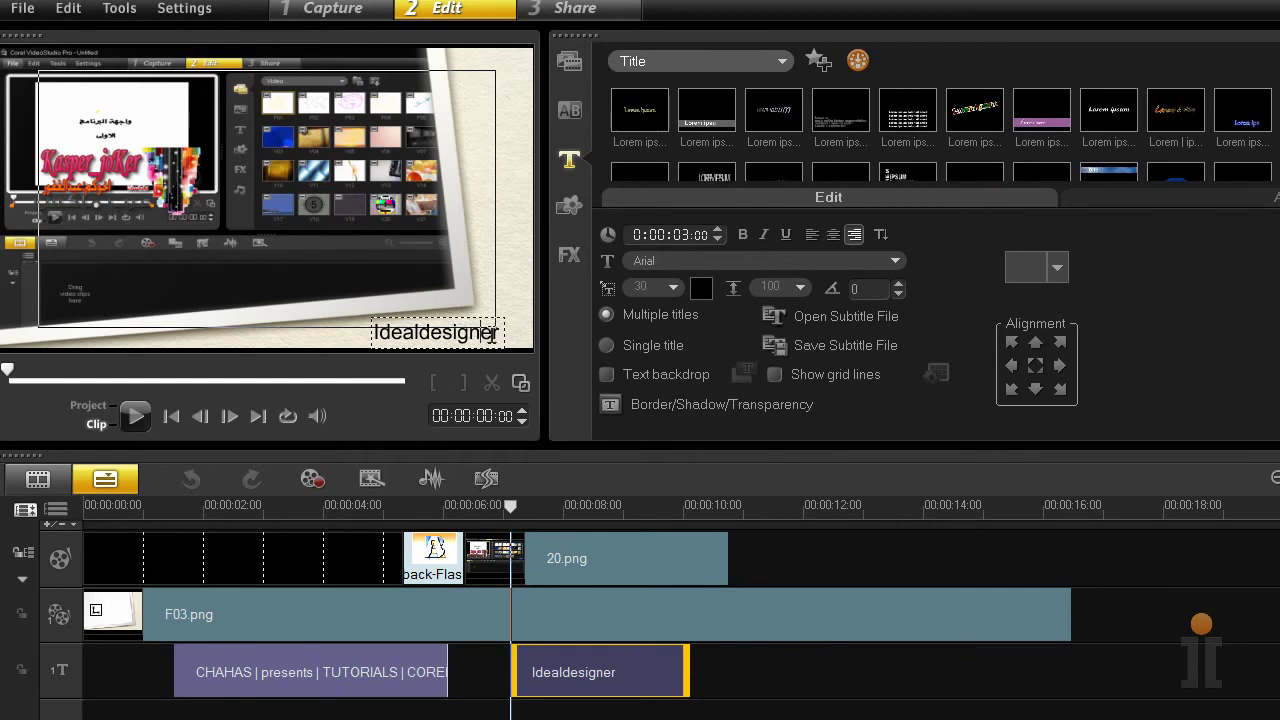
Step: Set the font size of the whole Idealdesigner title to 25 and nudge the title slightly up and to the right
drag(494, 335, 343, 323)
click(673, 287)
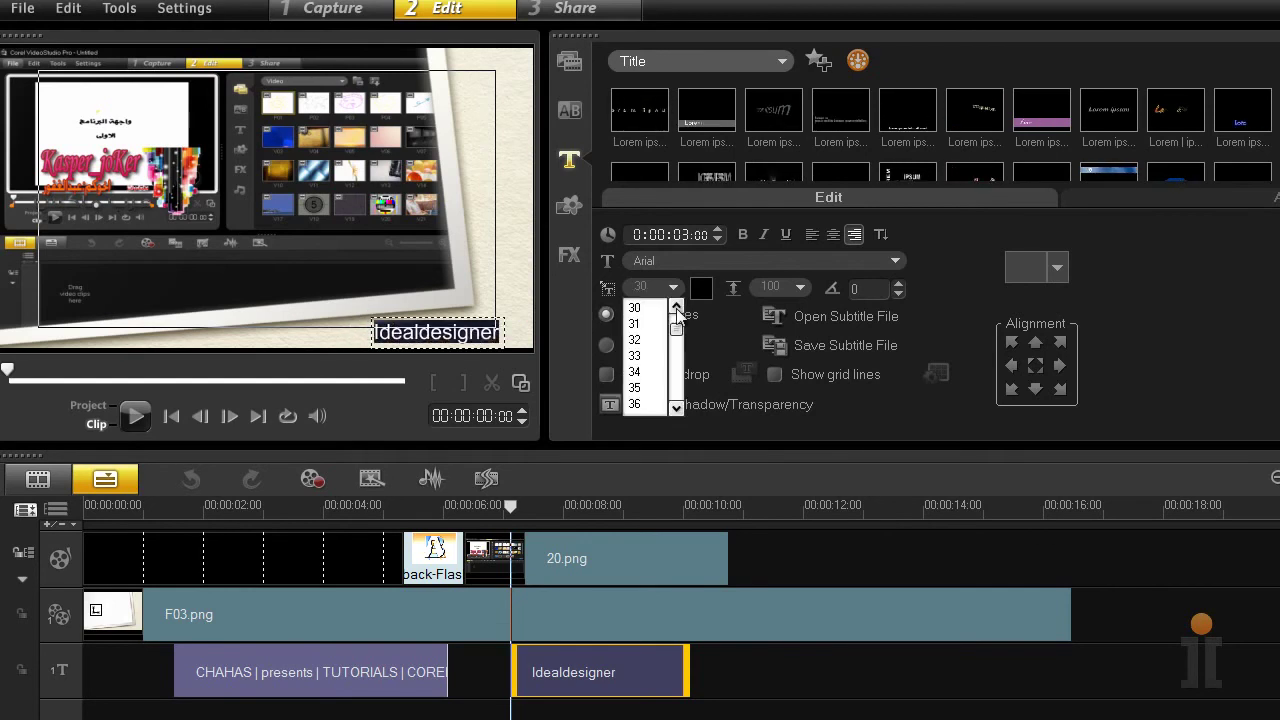
click(676, 312)
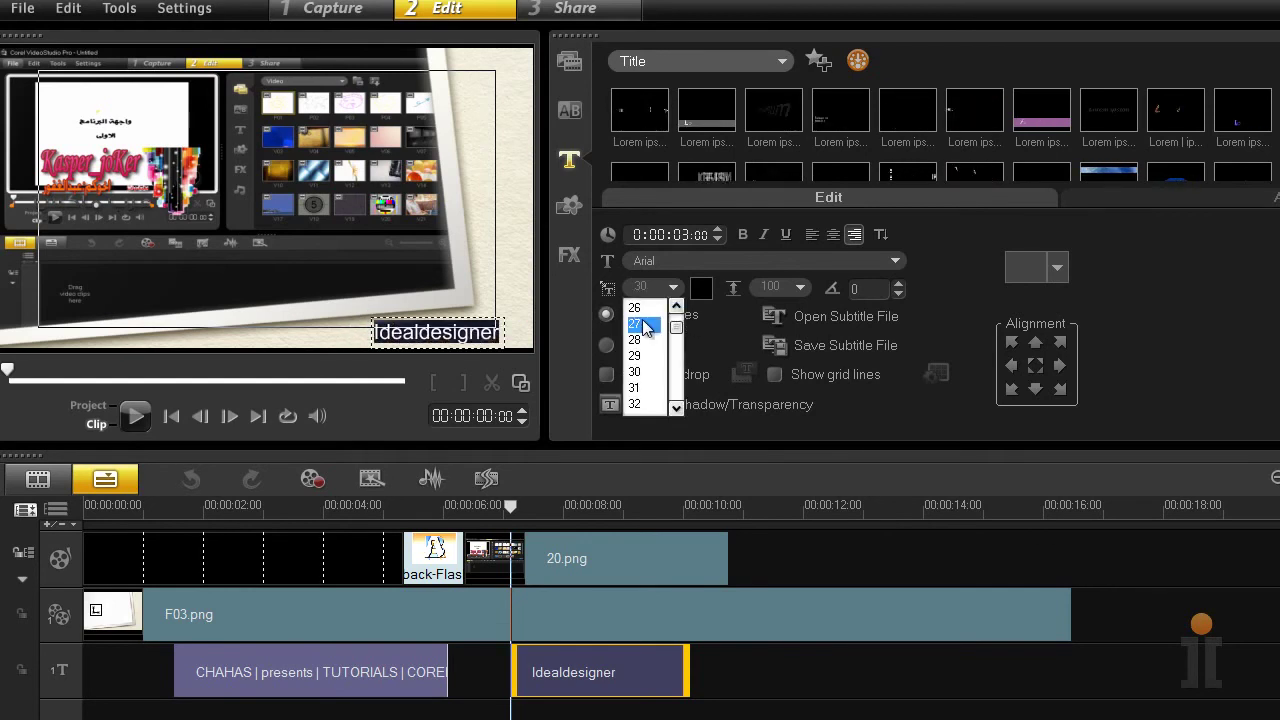
click(676, 312)
click(634, 308)
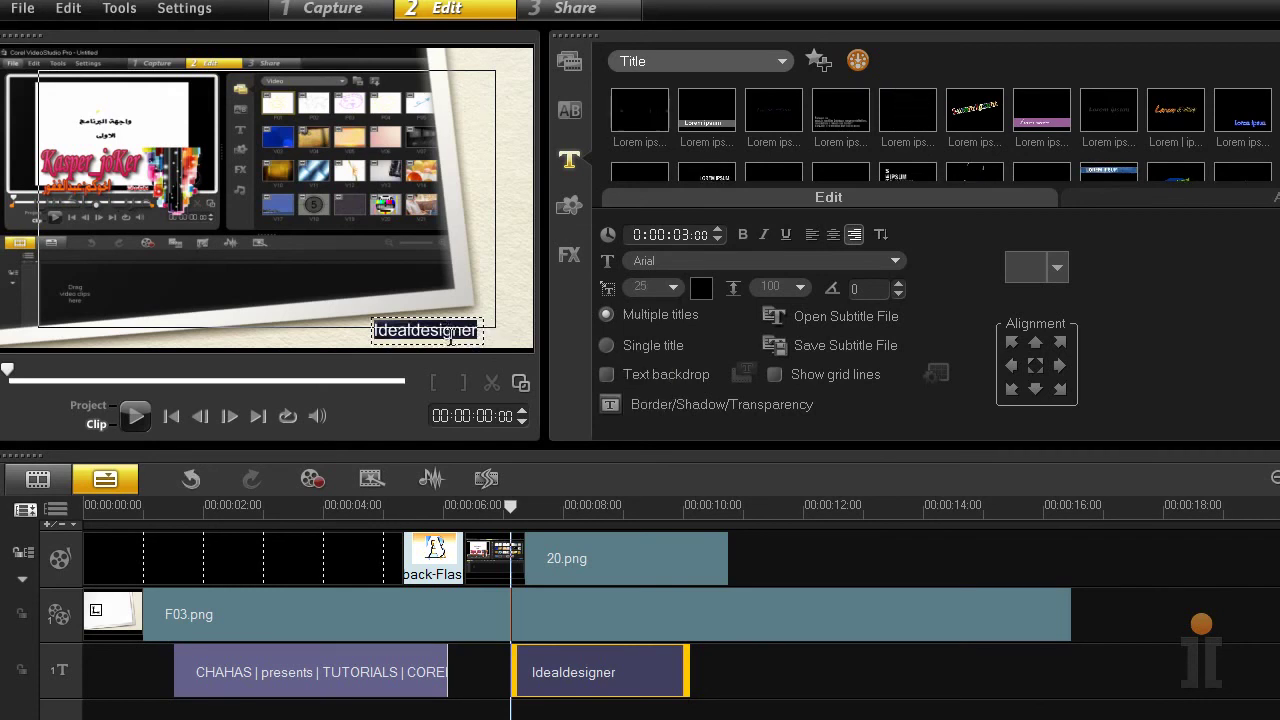
click(451, 340)
click(463, 346)
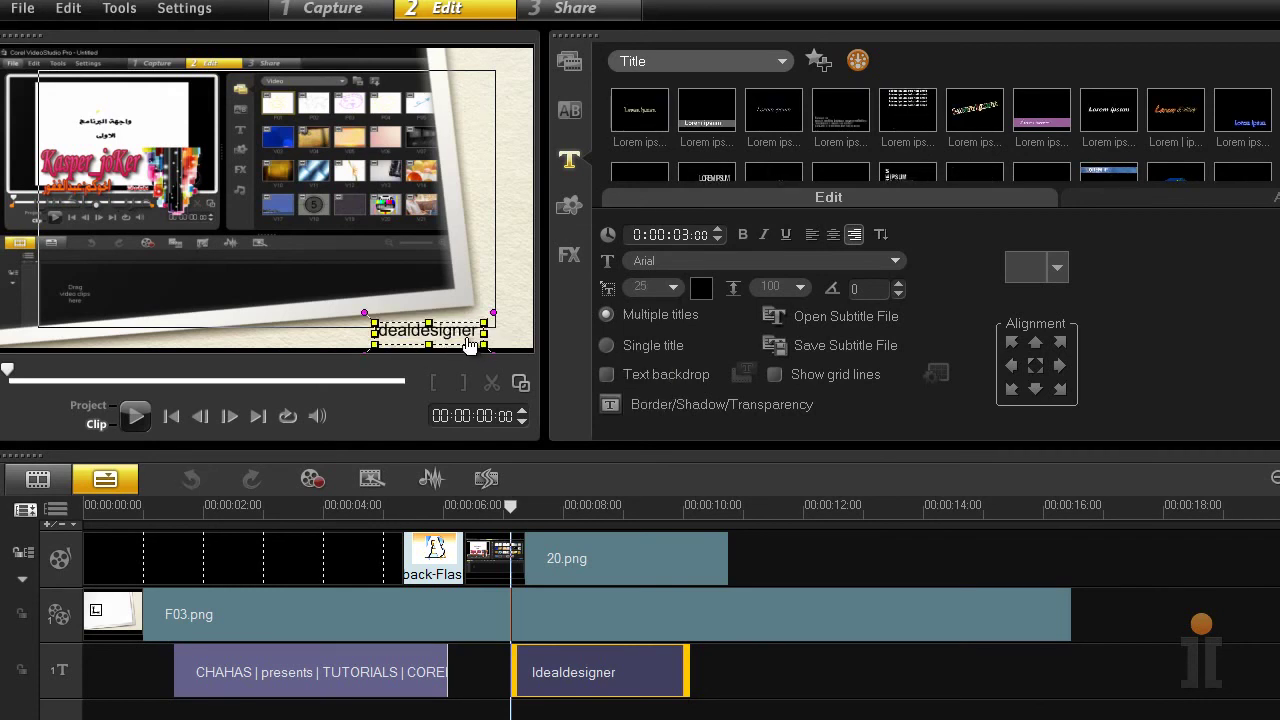
drag(470, 344, 488, 332)
click(488, 333)
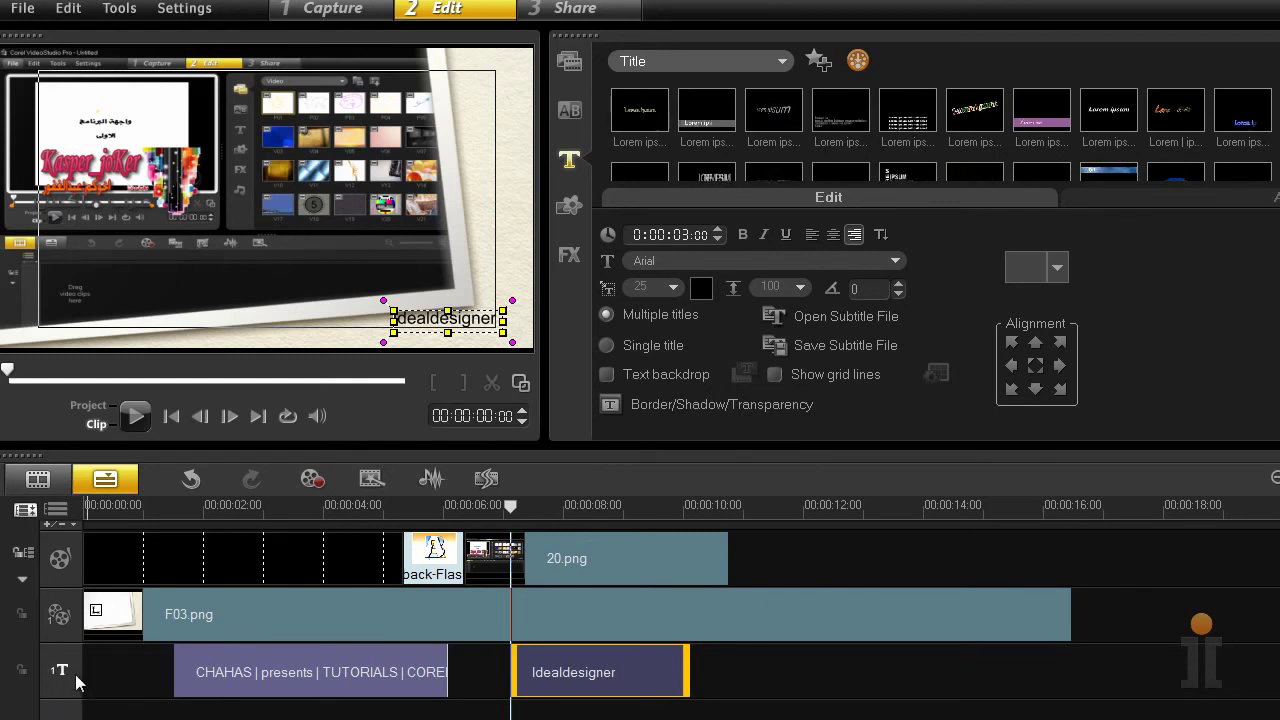
Step: Add Title Track #2 to the timeline and move the Idealdesigner title onto it, starting just before 1 second
click(28, 714)
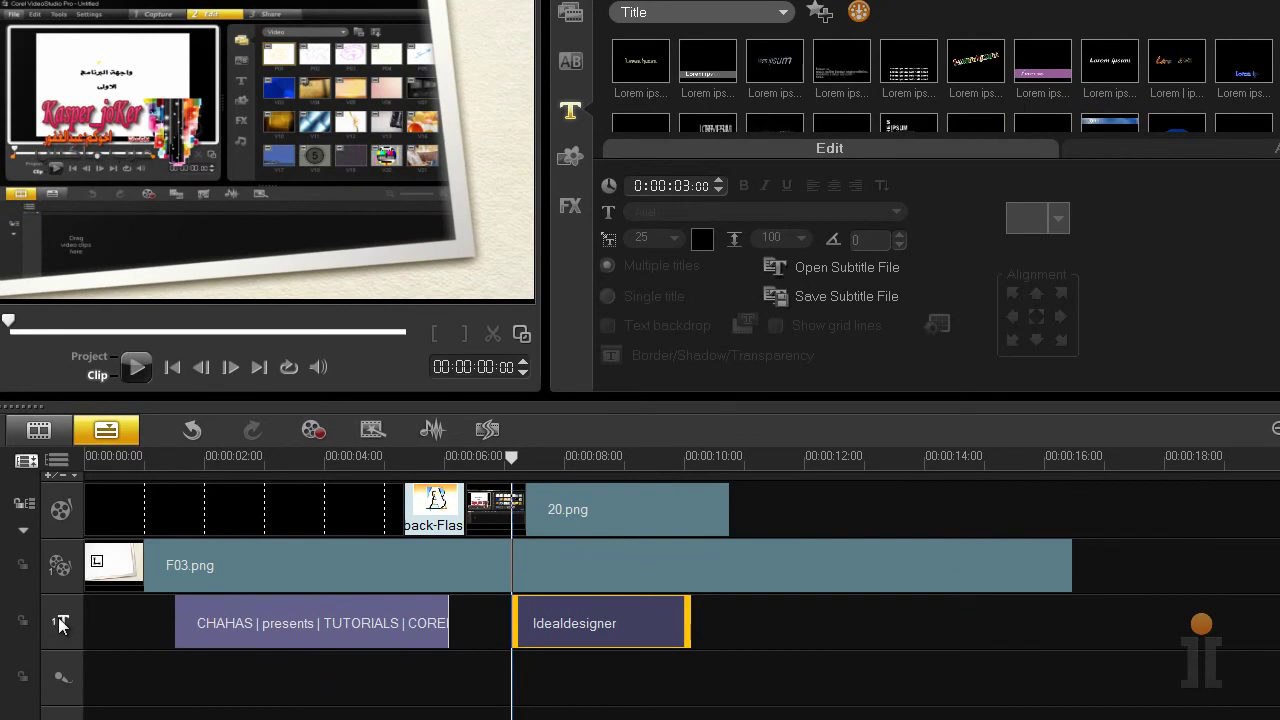
right_click(57, 619)
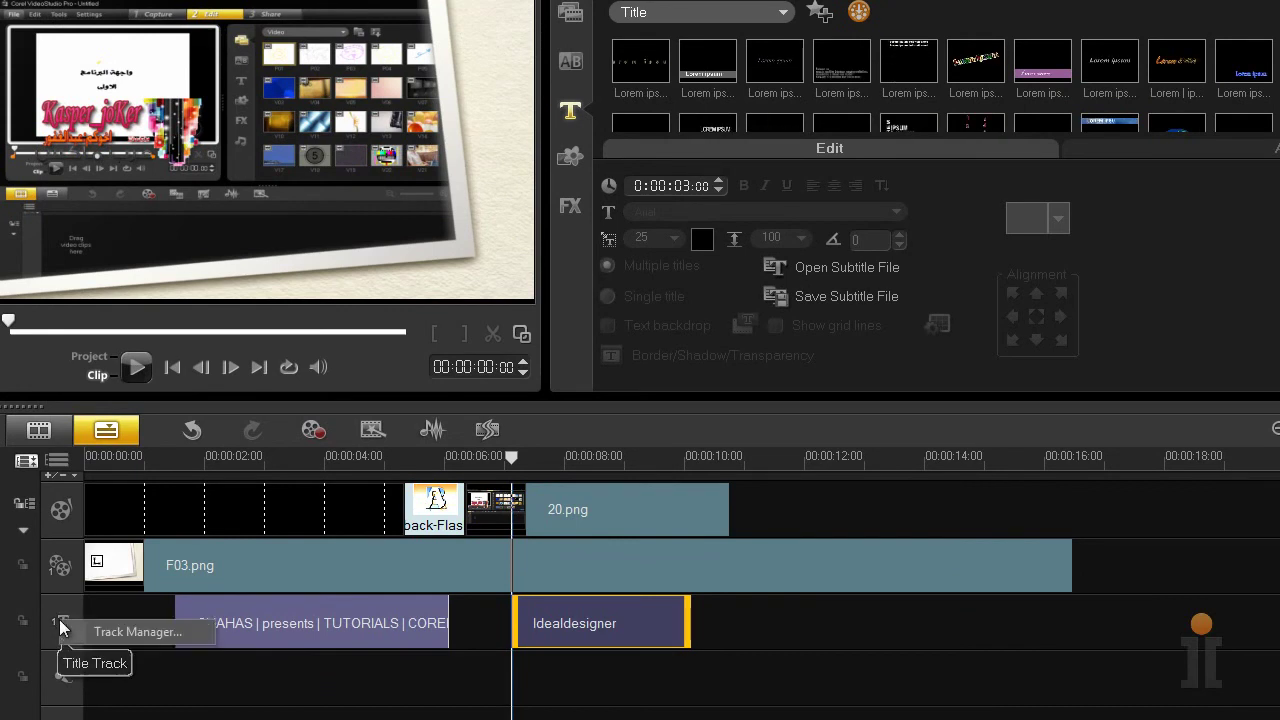
click(130, 633)
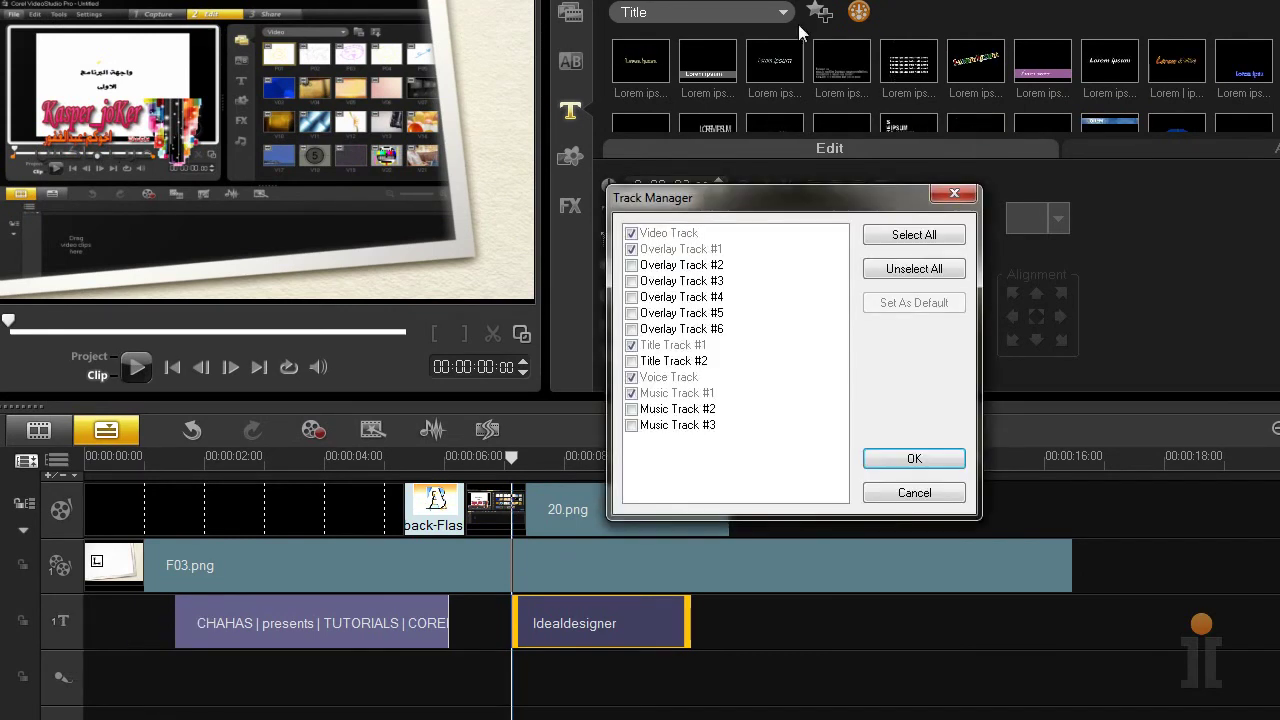
click(631, 361)
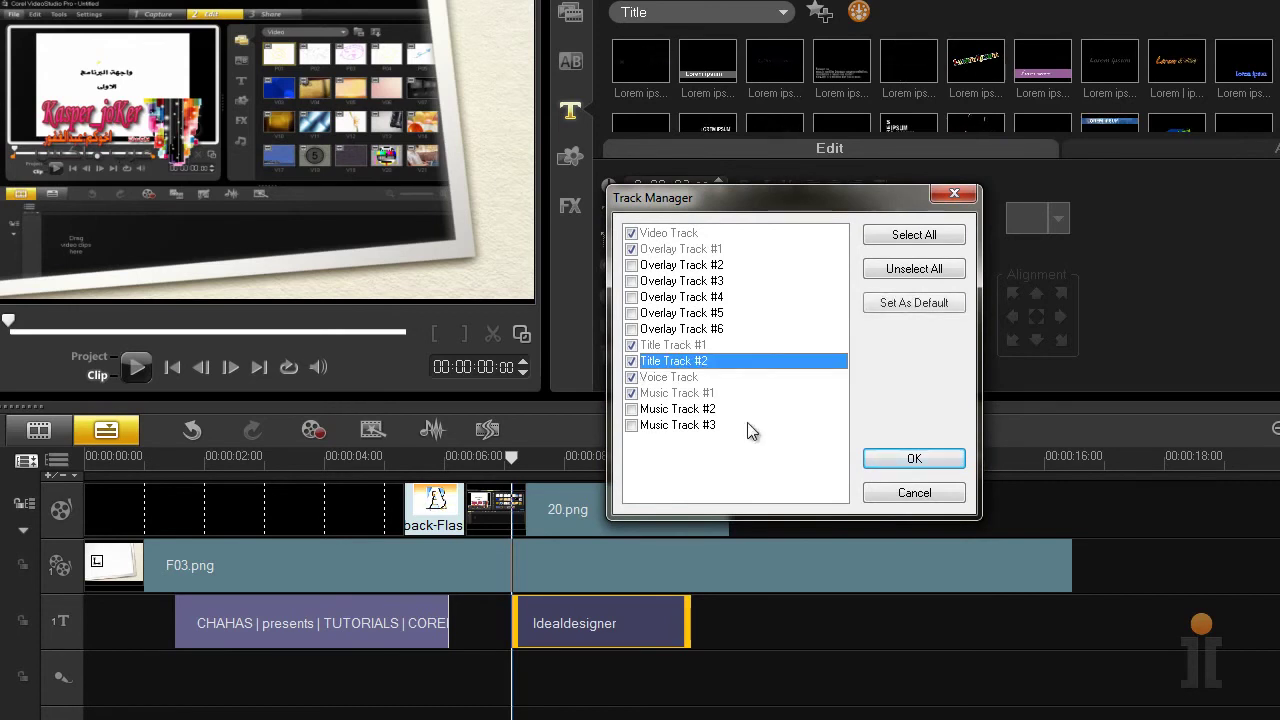
click(914, 461)
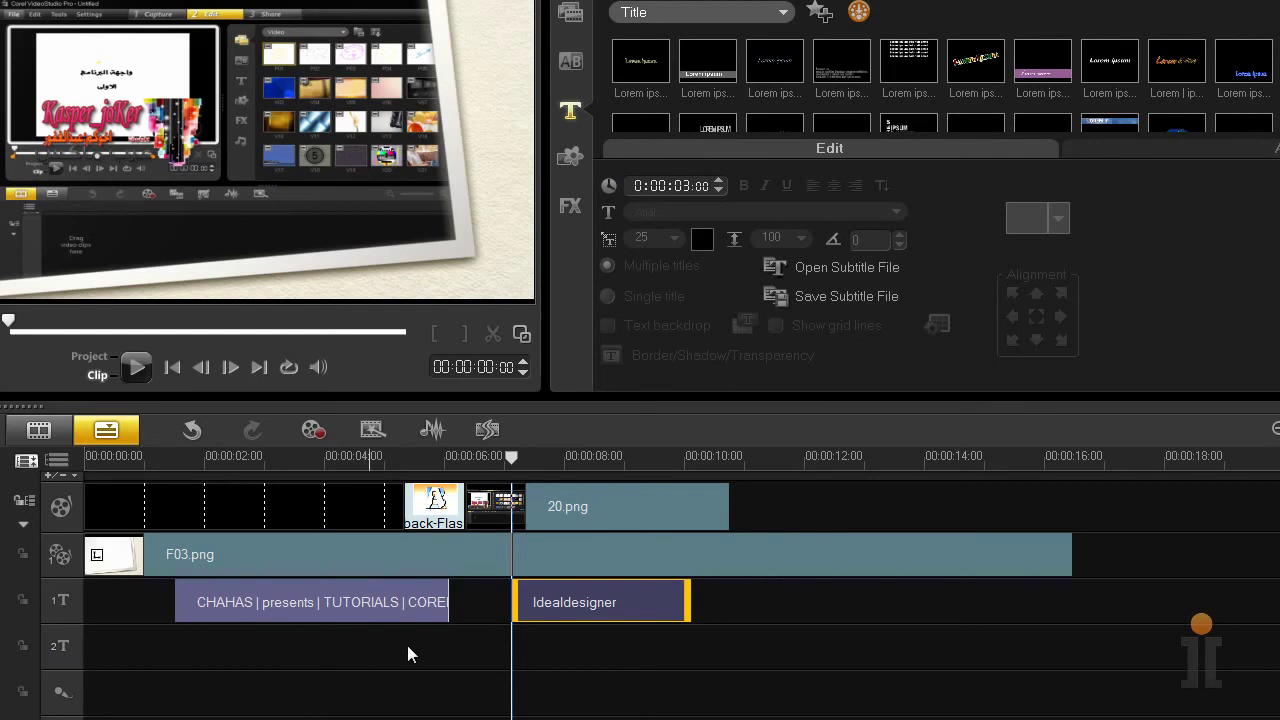
drag(573, 606, 200, 648)
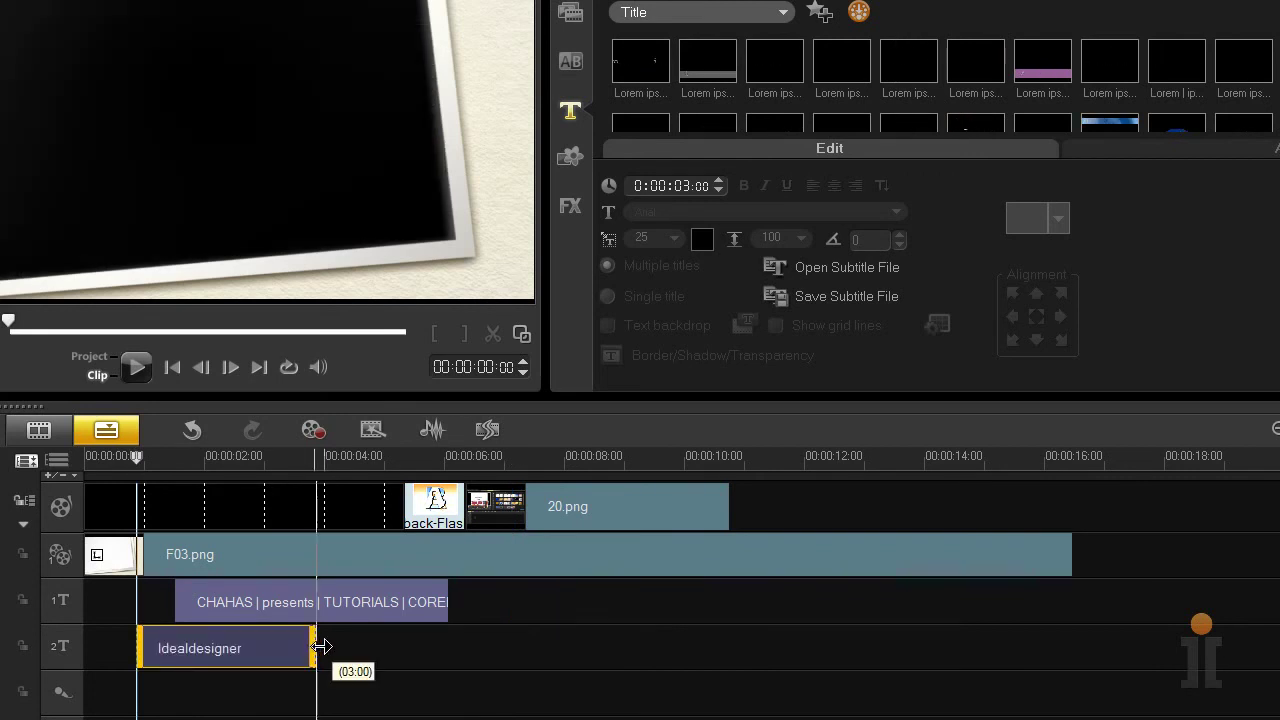
Step: Extend the Idealdesigner title to 15:24 and 20.png to the end of F03.png, and play the project from the start
drag(321, 647, 794, 627)
drag(727, 508, 1088, 569)
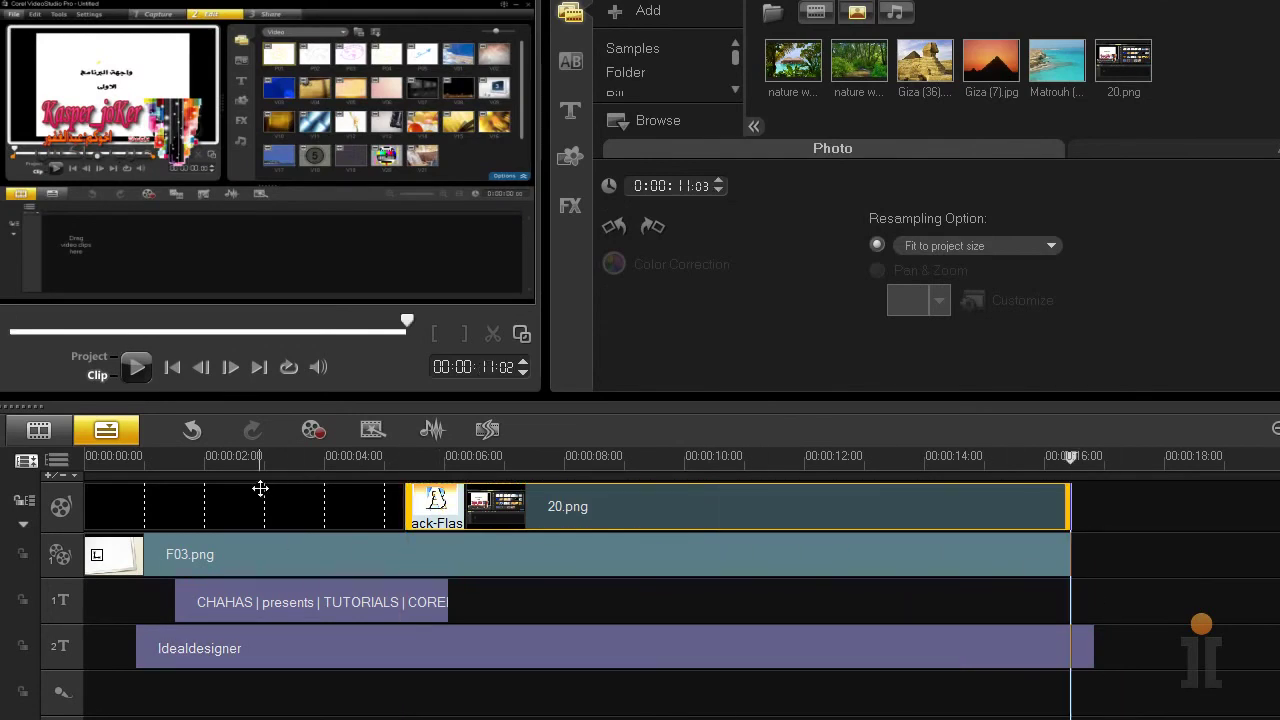
click(88, 466)
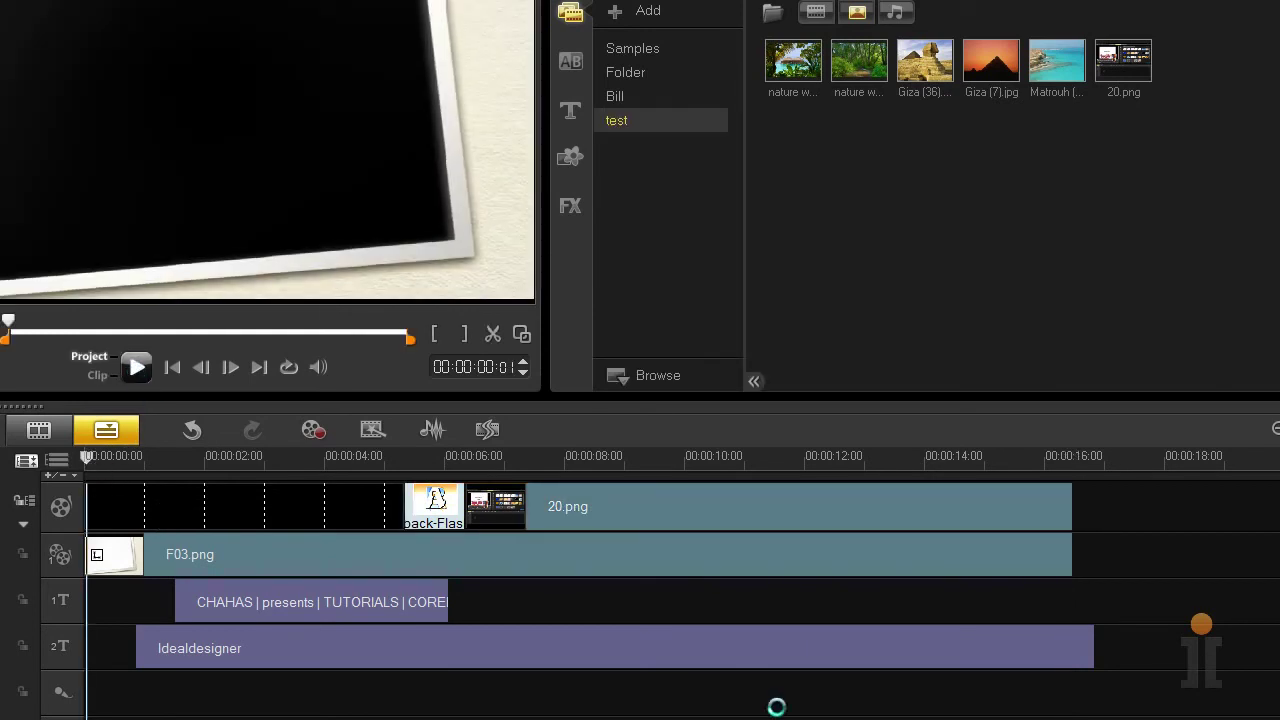
key(space)
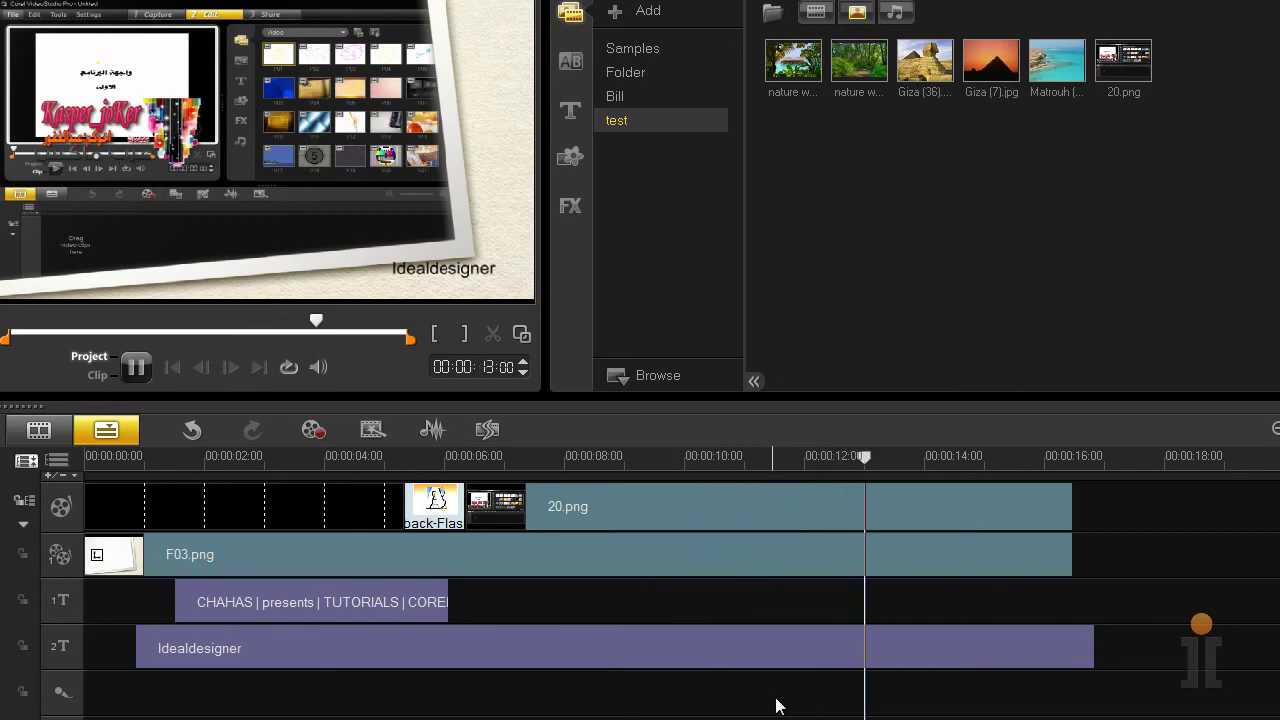
Step: Shift the Idealdesigner title slightly further toward the bottom-right corner of the frame
click(810, 653)
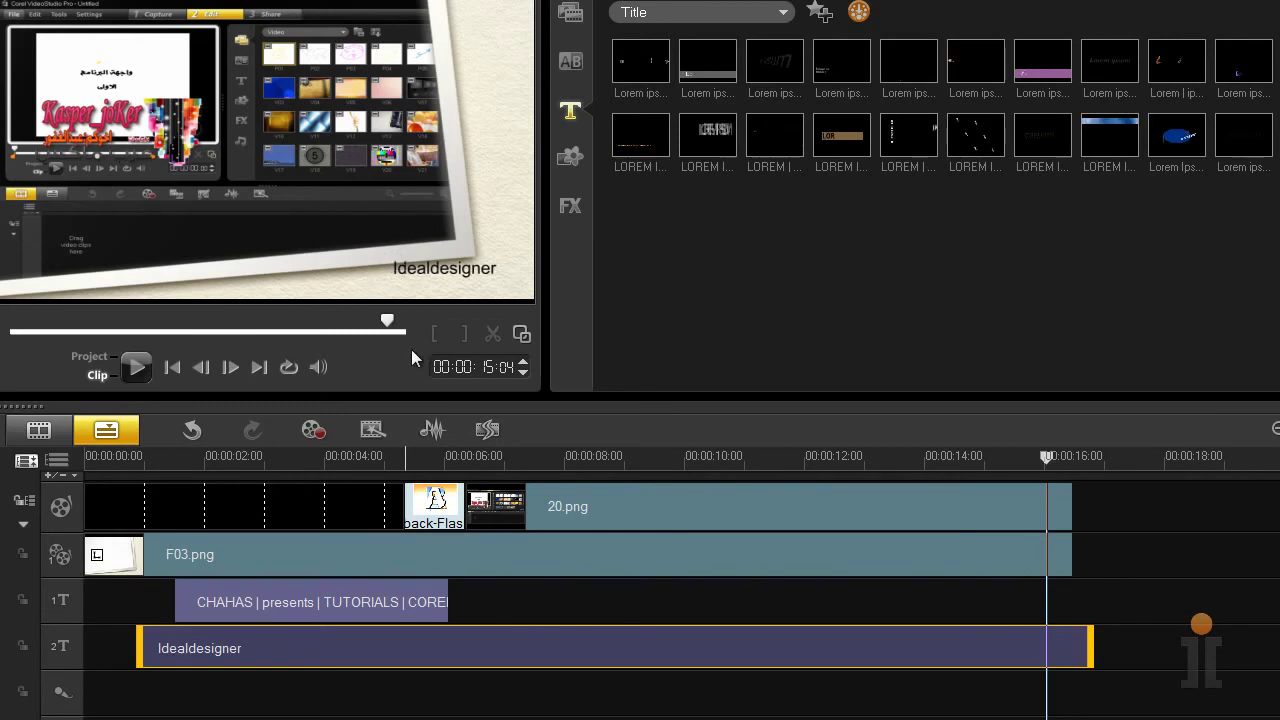
click(456, 277)
drag(460, 288, 471, 288)
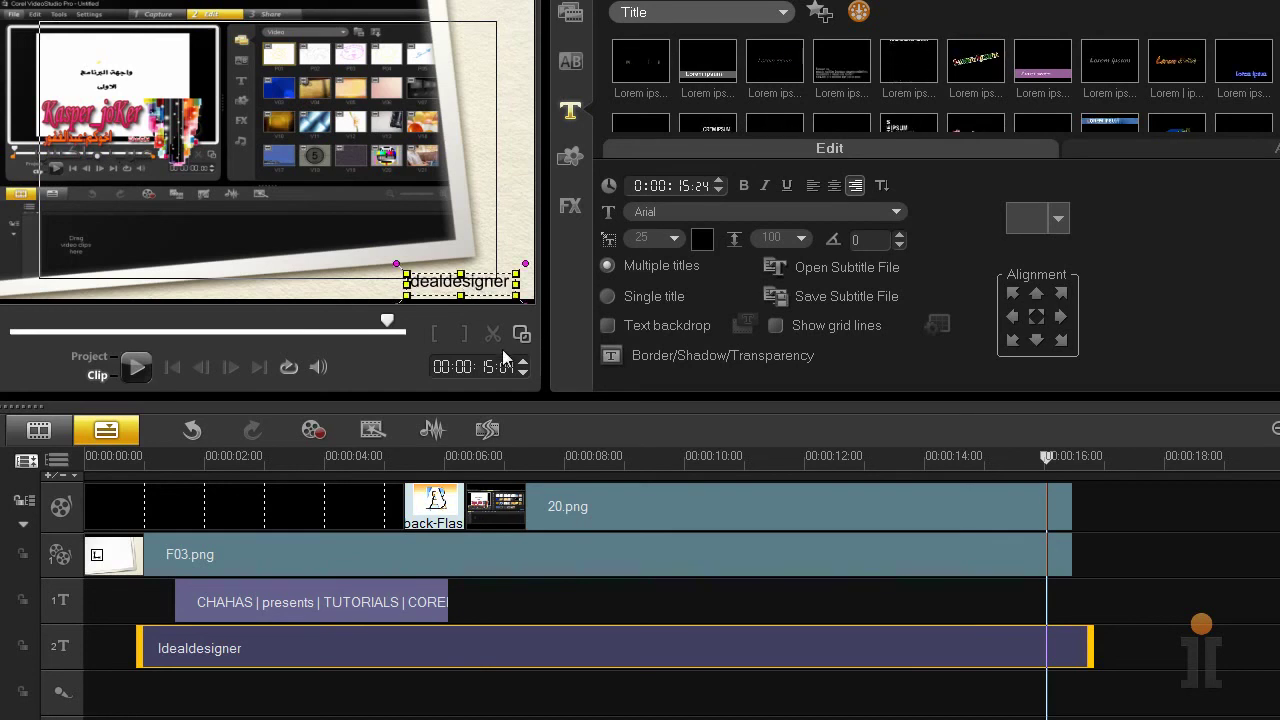
Step: Display the Flash Animation graphics in the library and select the blue globe animation
click(570, 156)
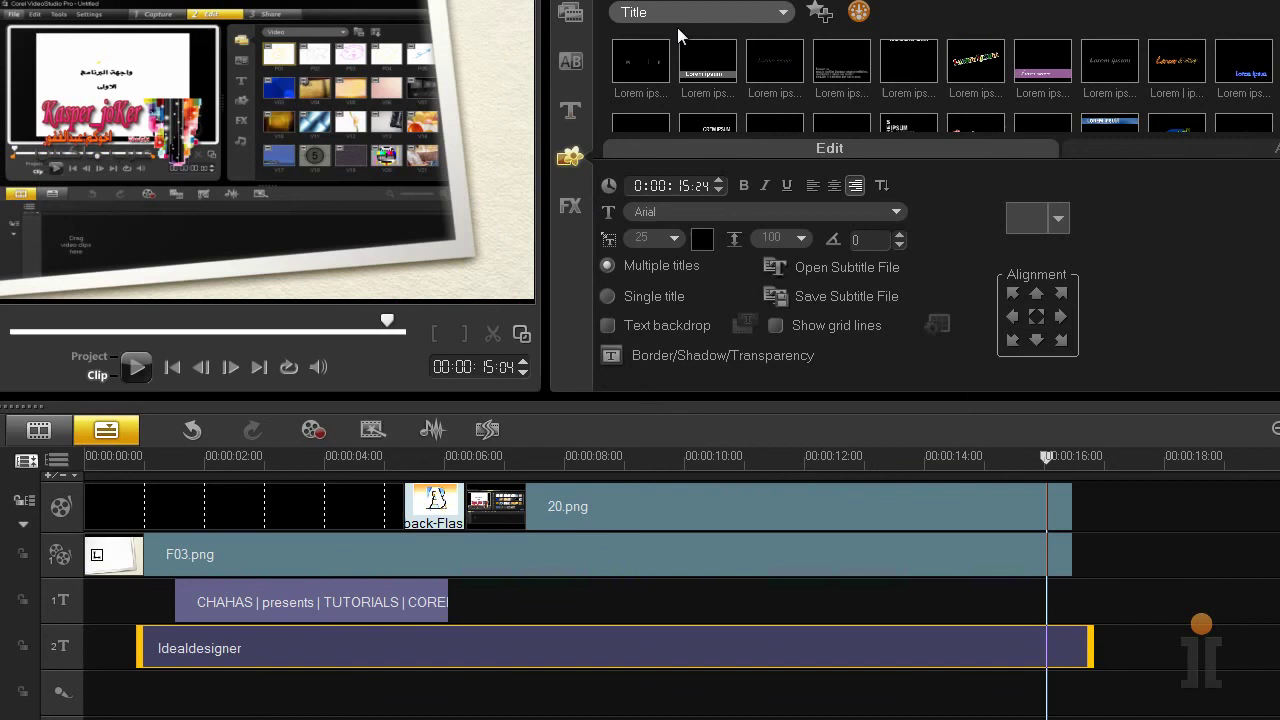
click(784, 14)
click(751, 112)
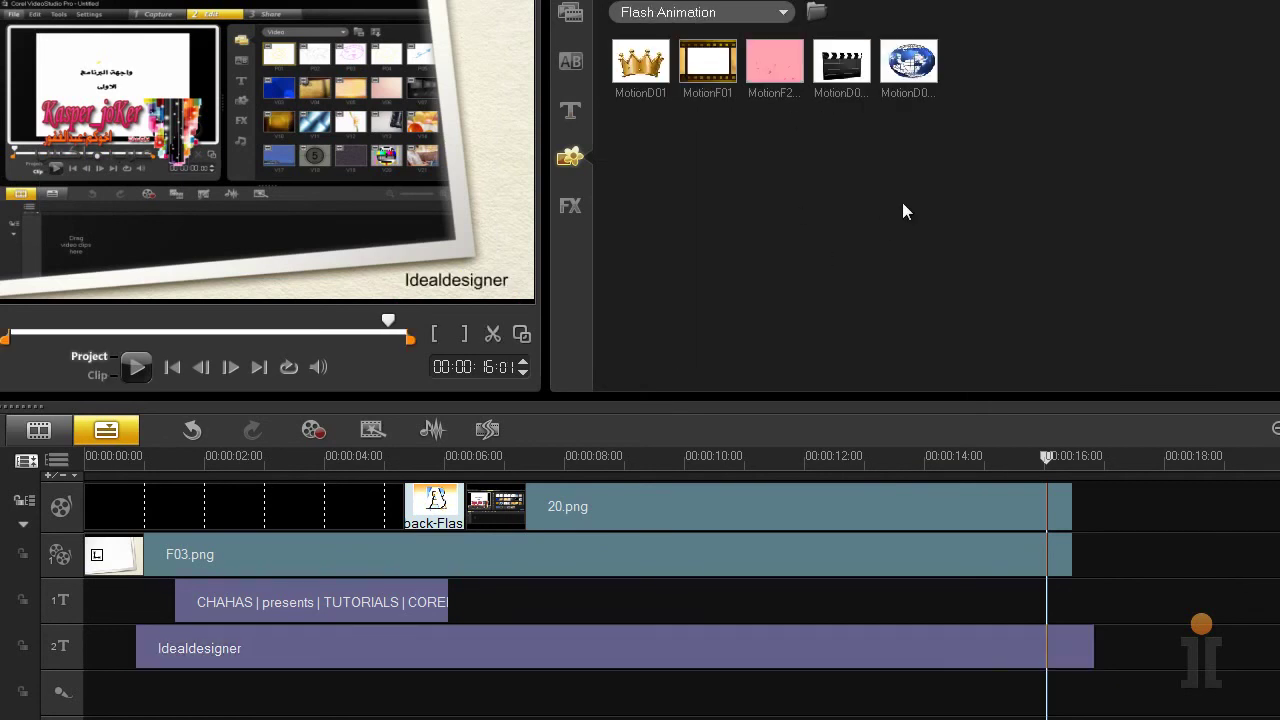
click(926, 66)
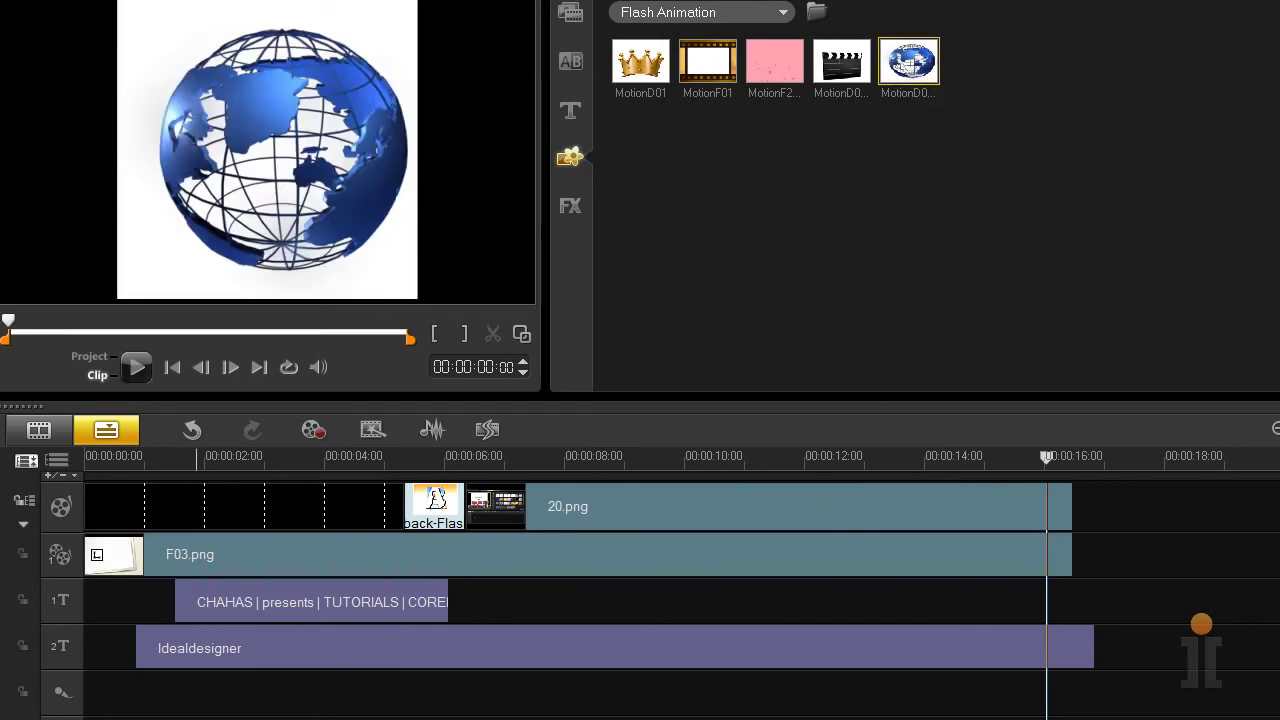
Step: Add Overlay Track #2 and place the MotionD03 globe animation on it, starting where the Flashback transition ends
right_click(60, 560)
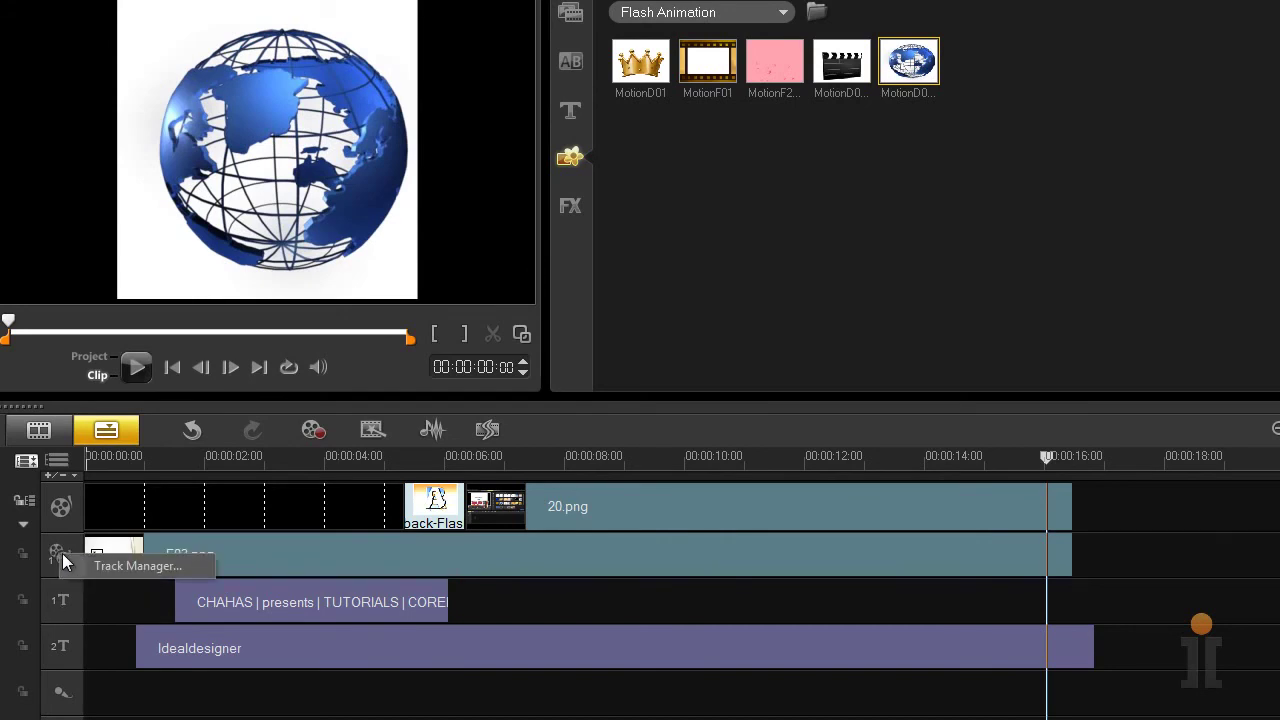
click(137, 566)
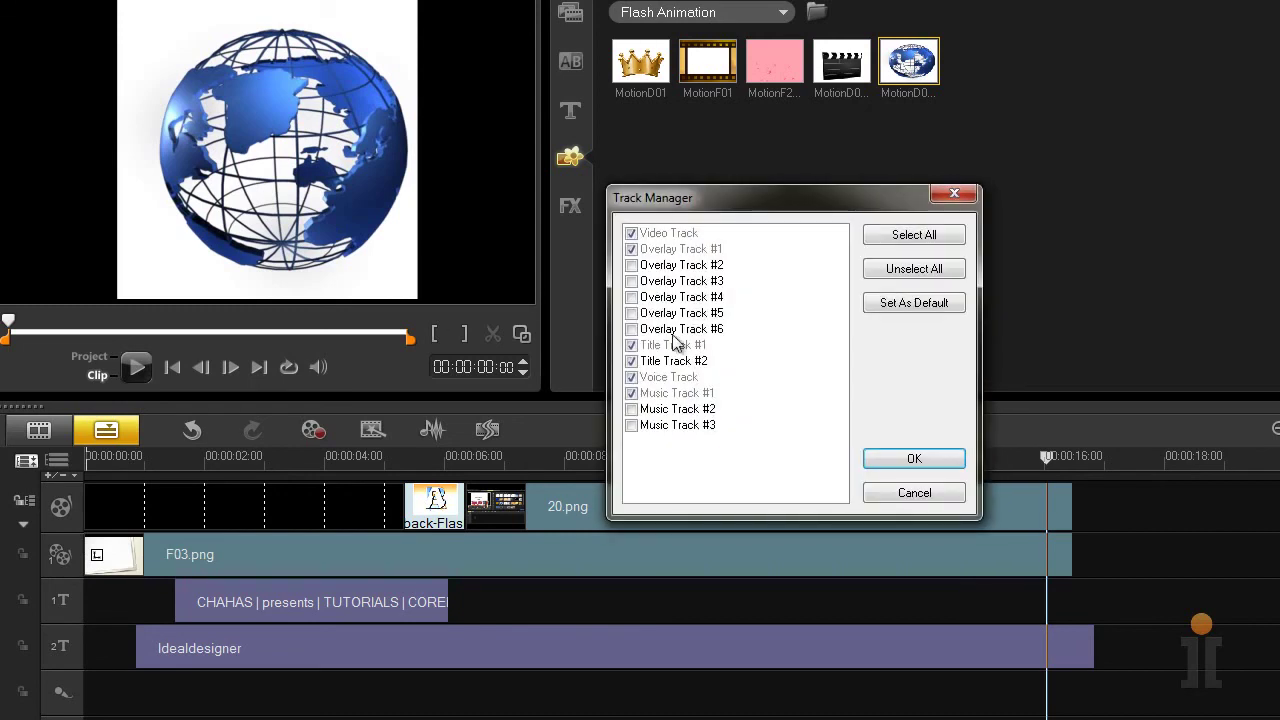
click(632, 265)
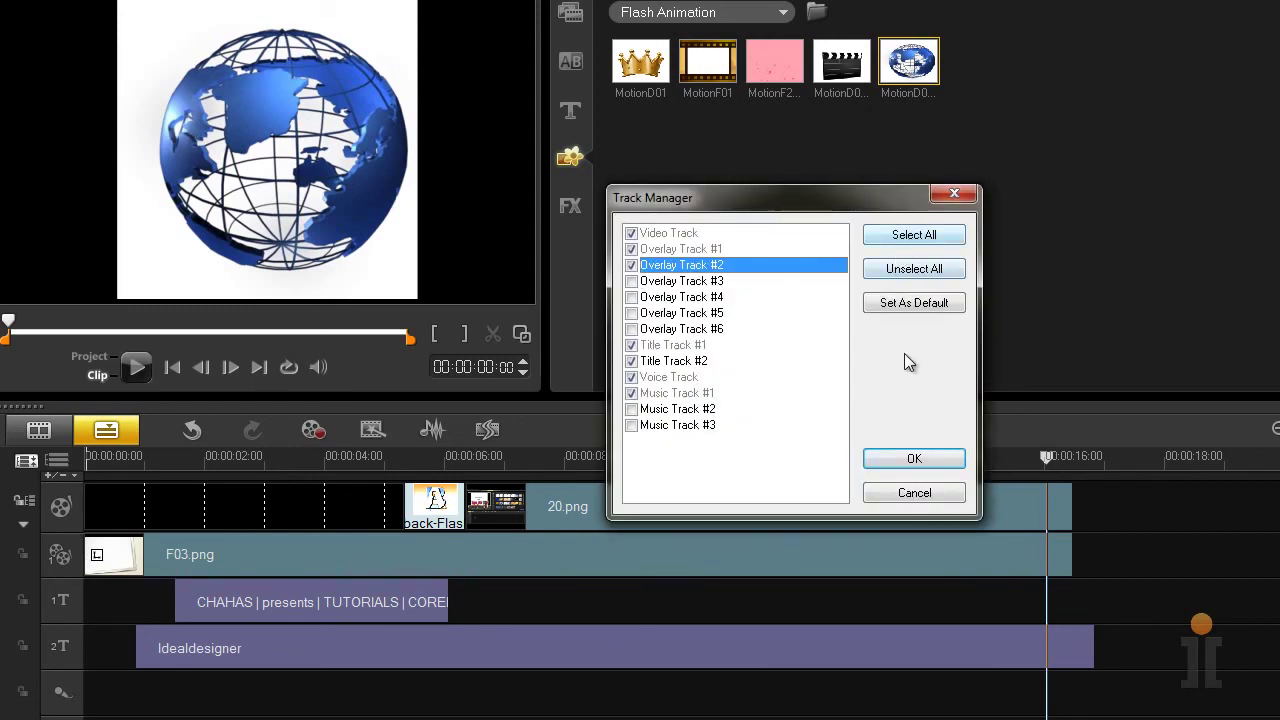
click(910, 458)
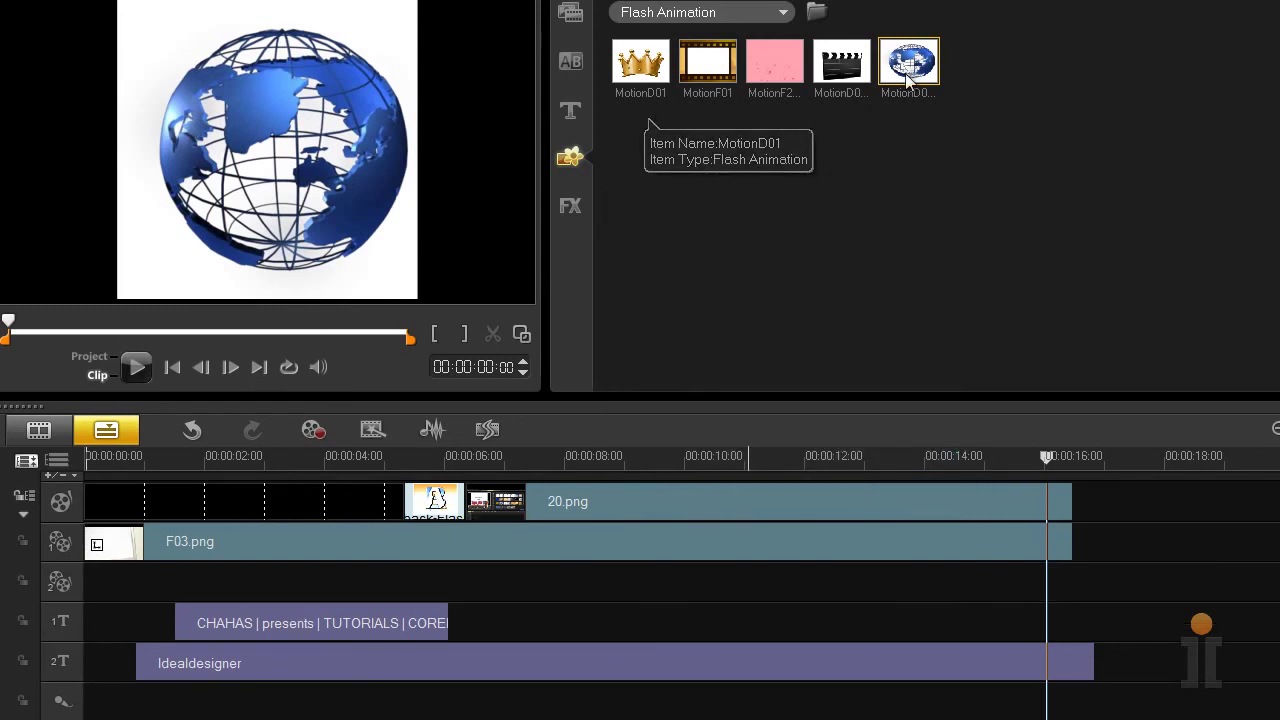
drag(912, 70, 472, 590)
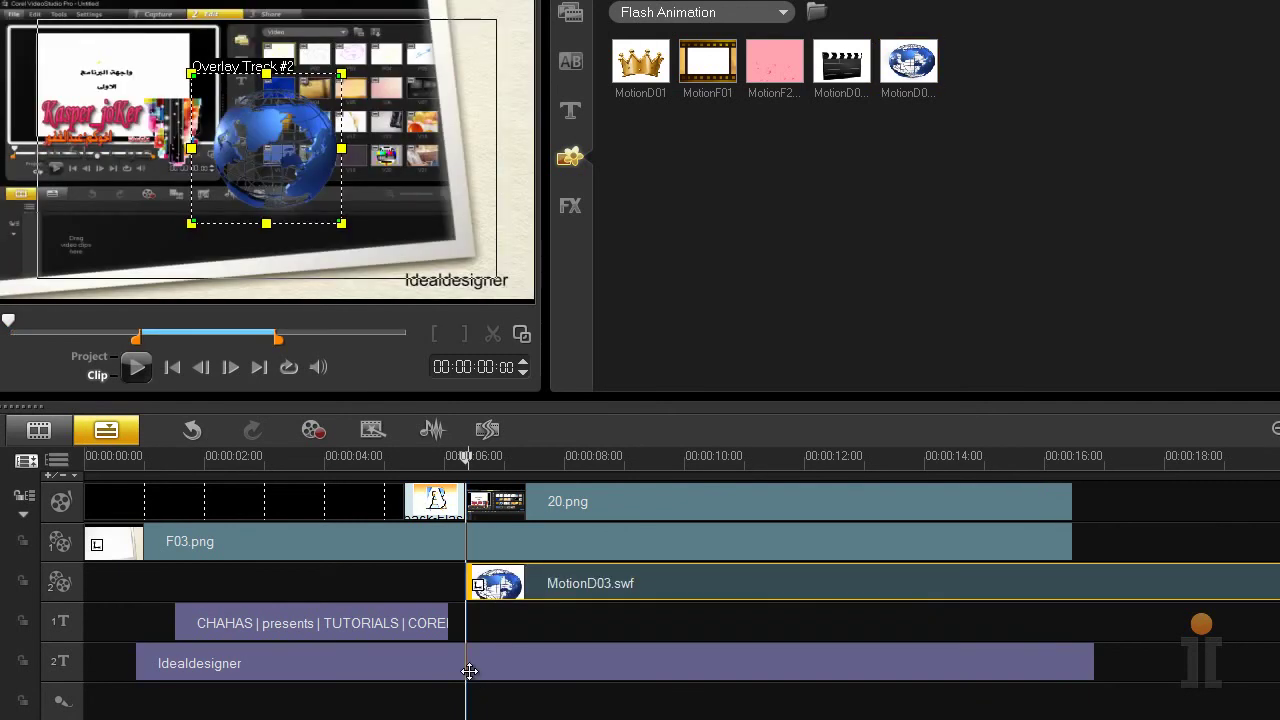
Step: Shrink the globe animation to a small icon and position it just above the first letters of the Idealdesigner title
drag(300, 189, 431, 247)
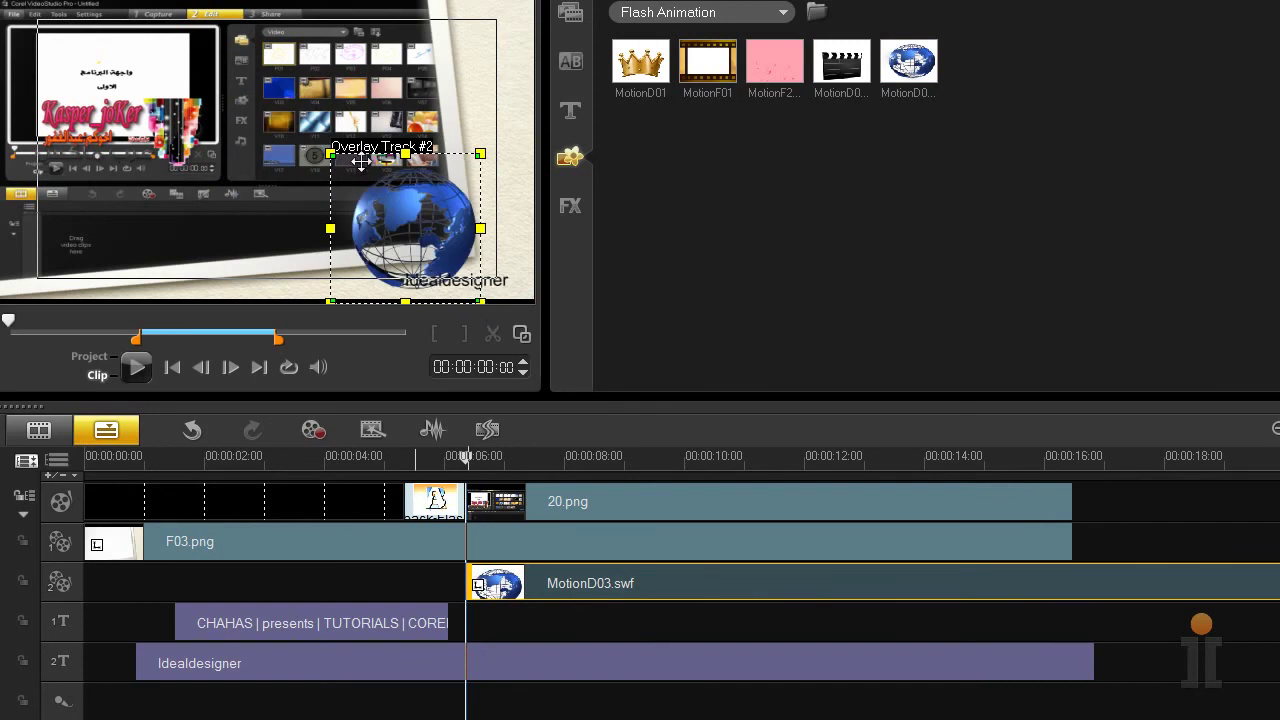
drag(330, 153, 465, 289)
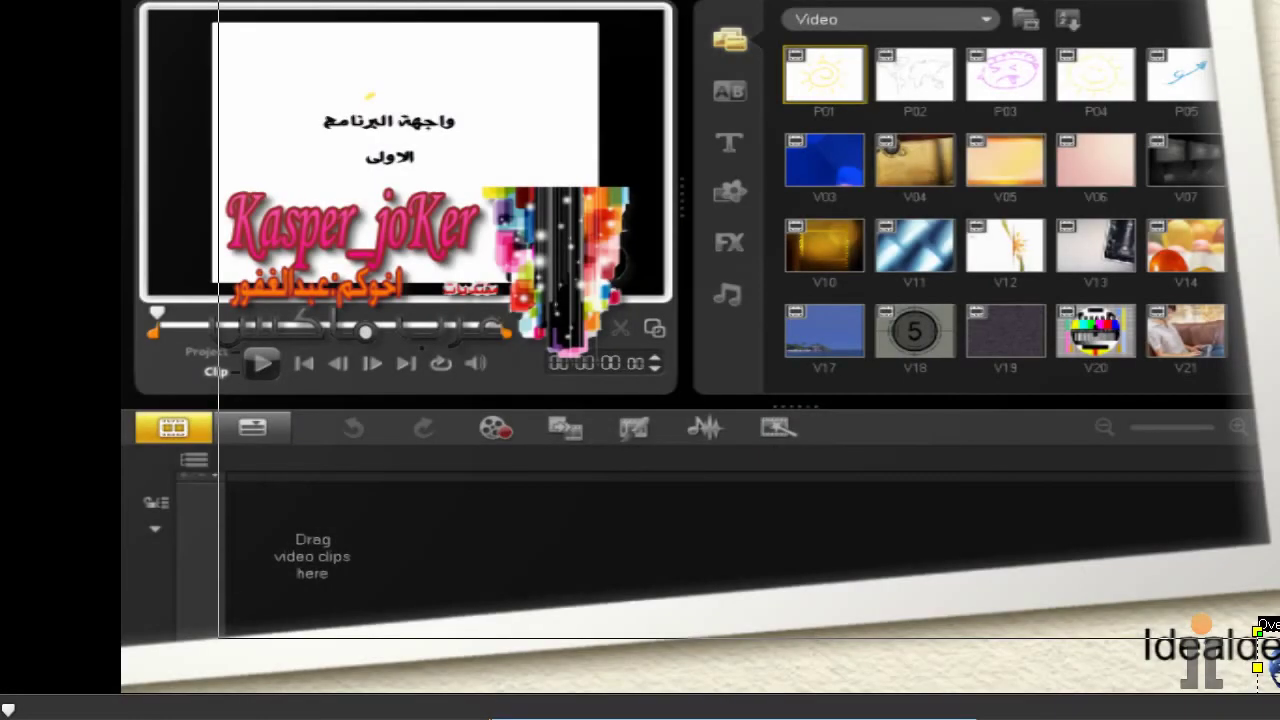
drag(1268, 660, 1157, 587)
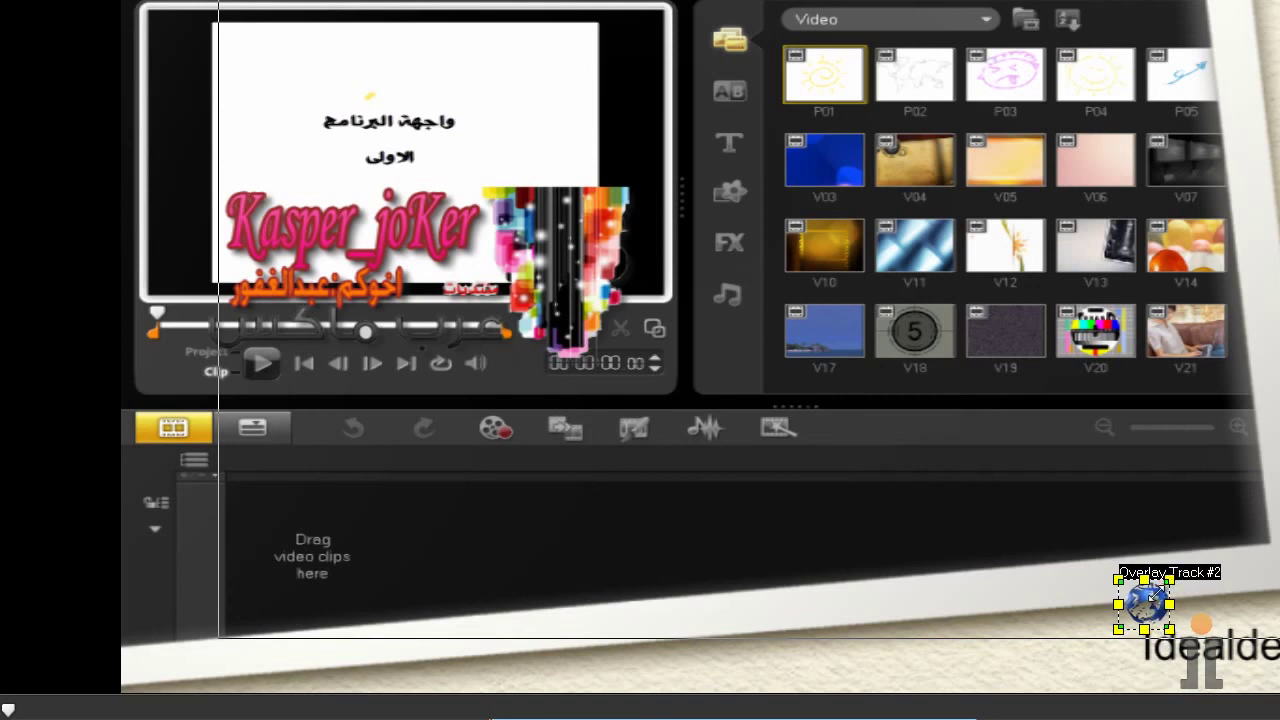
drag(1151, 609, 1126, 585)
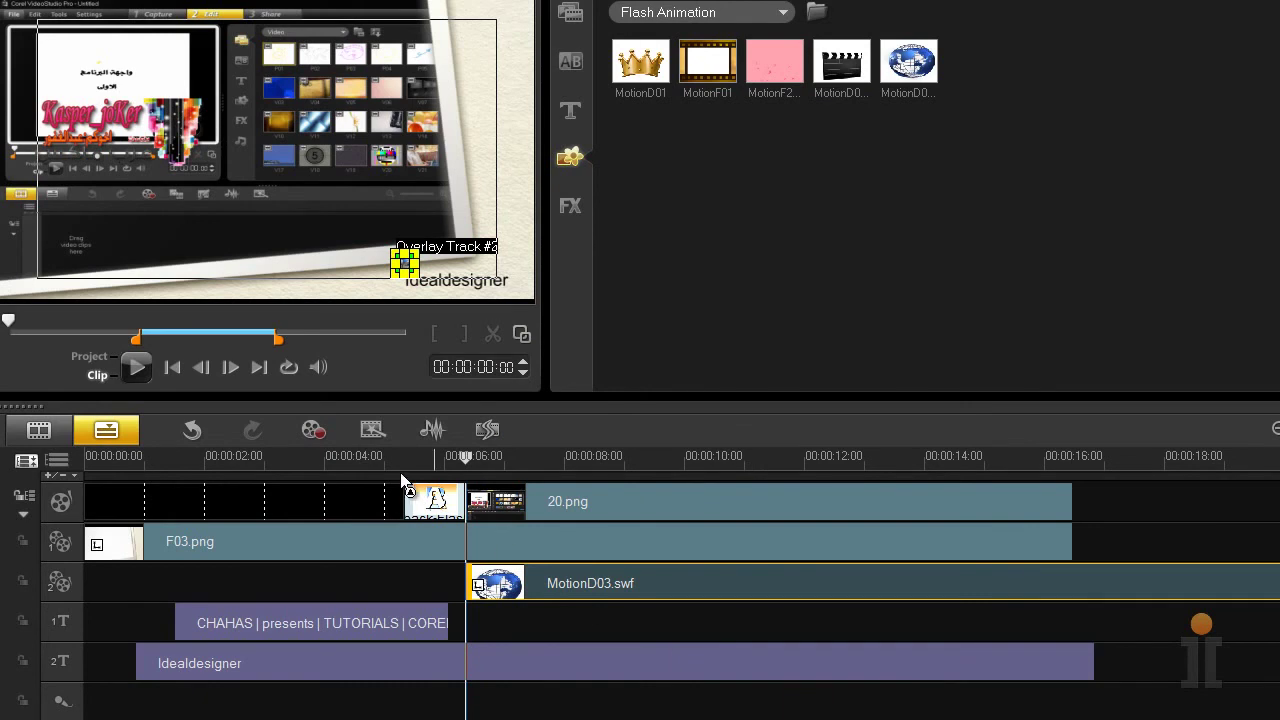
Step: Play the project from 4:05 to check the globe beside the title, and move the playhead to 8:00
click(337, 457)
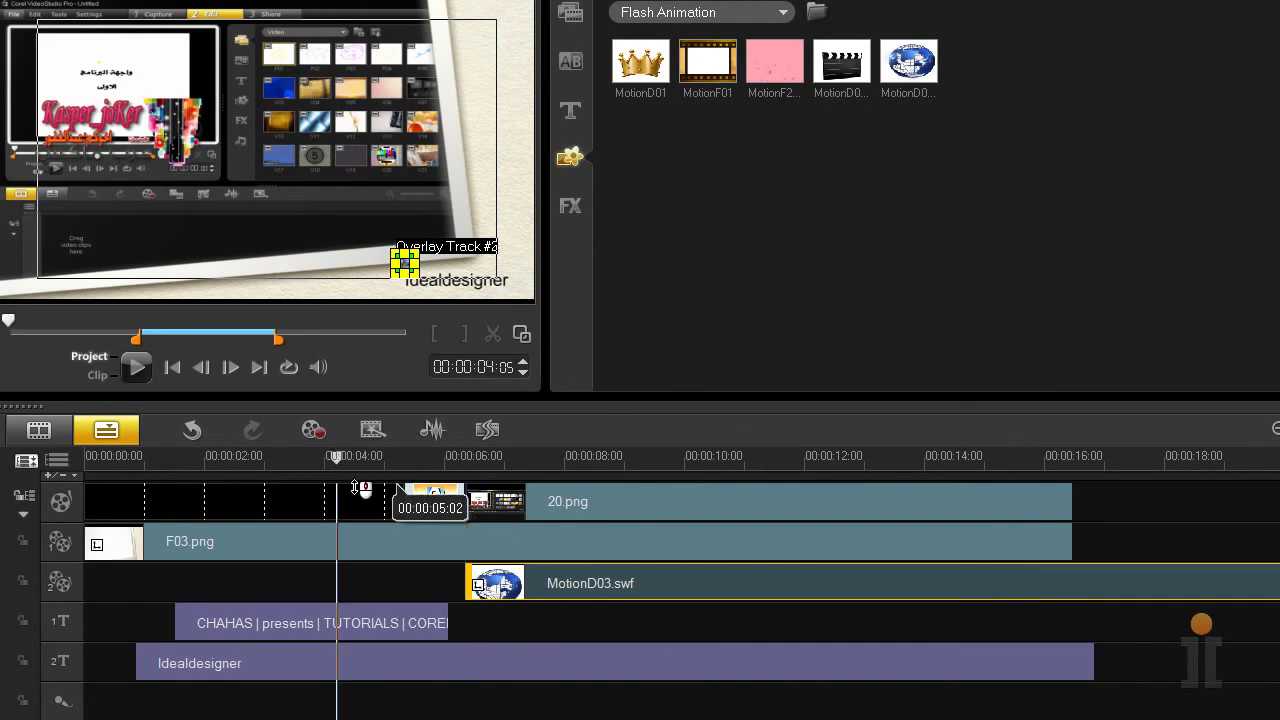
click(140, 370)
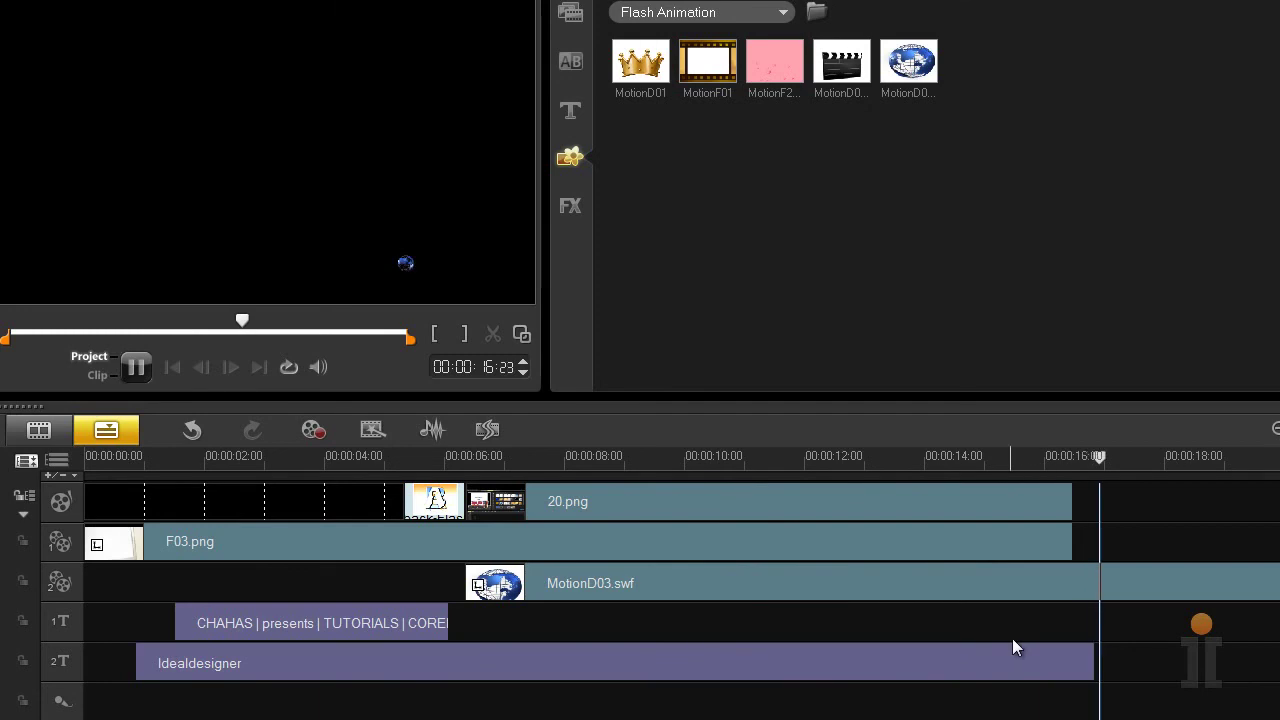
click(565, 458)
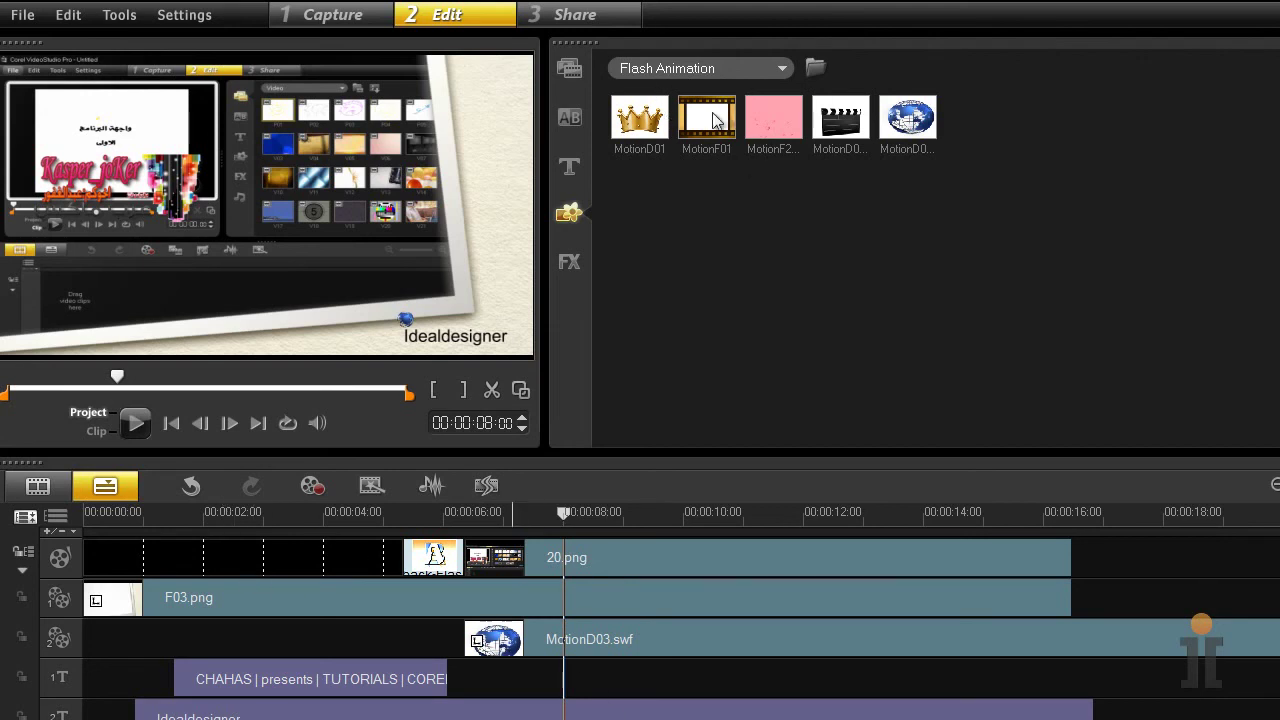
Step: Switch to Windows Explorer, open the Samples folder, examine its new subfolder, and return to the video project
key(alt+Tab)
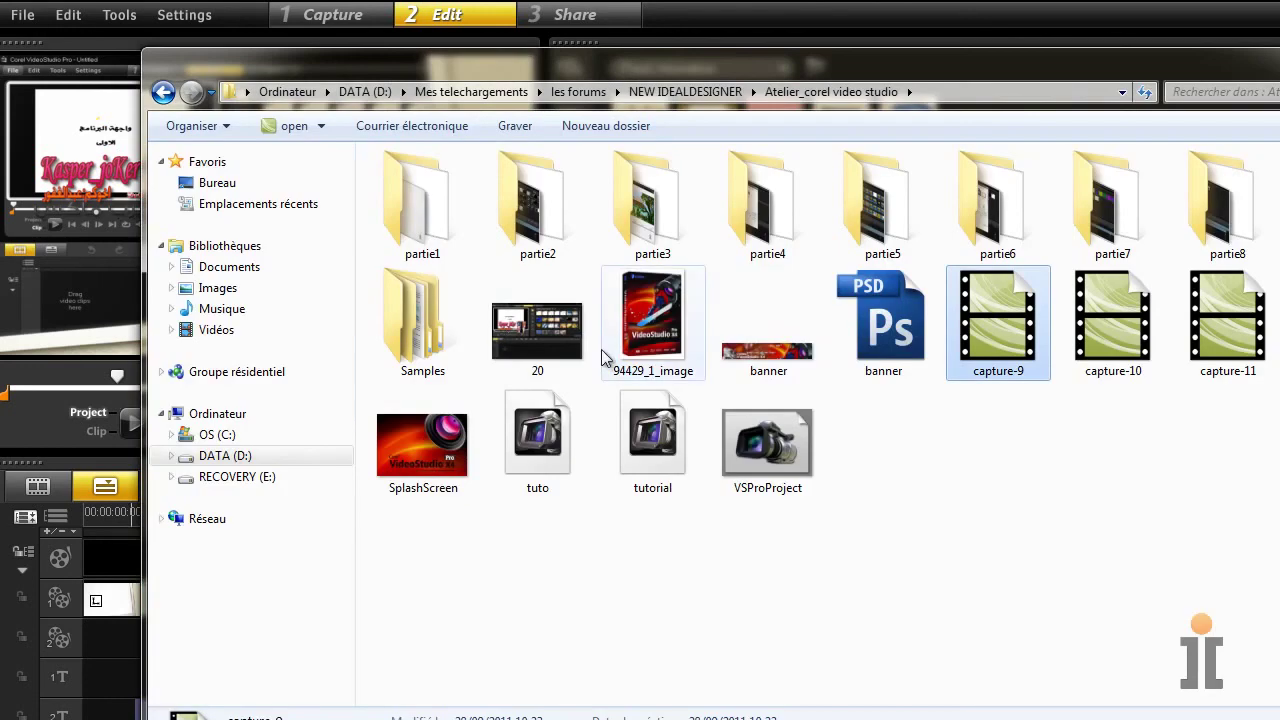
double_click(425, 335)
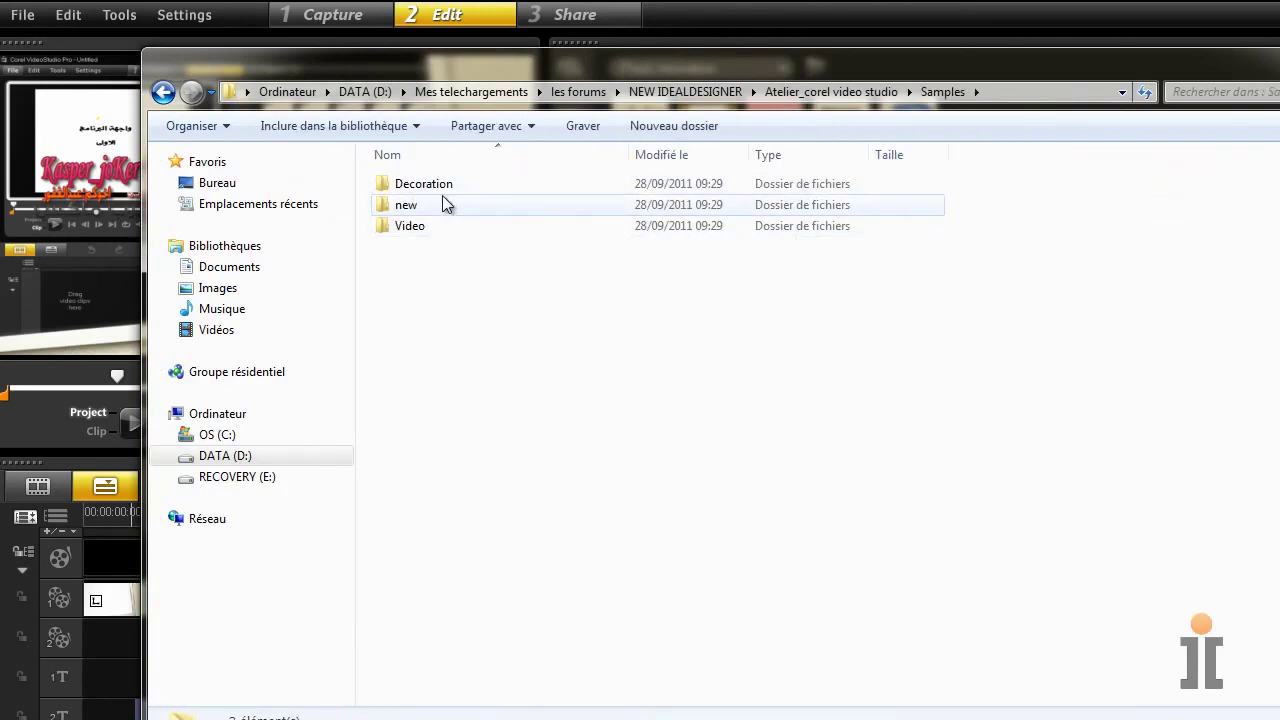
double_click(437, 207)
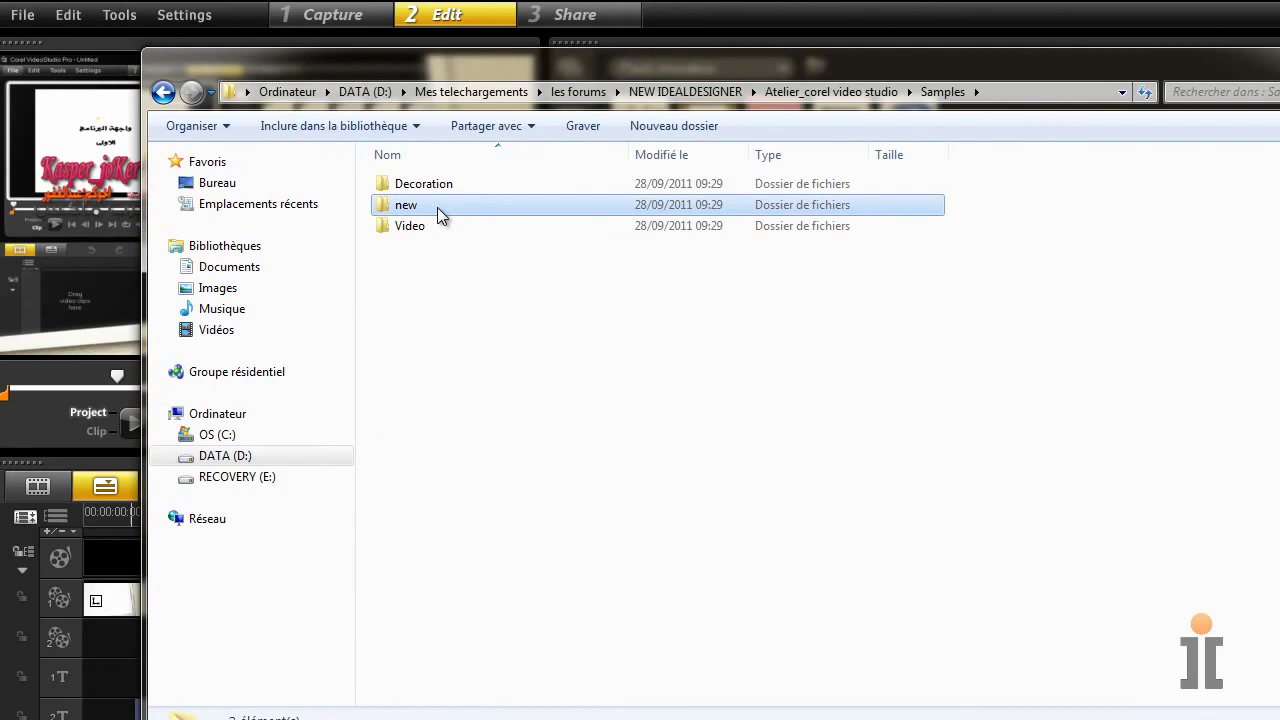
click(163, 93)
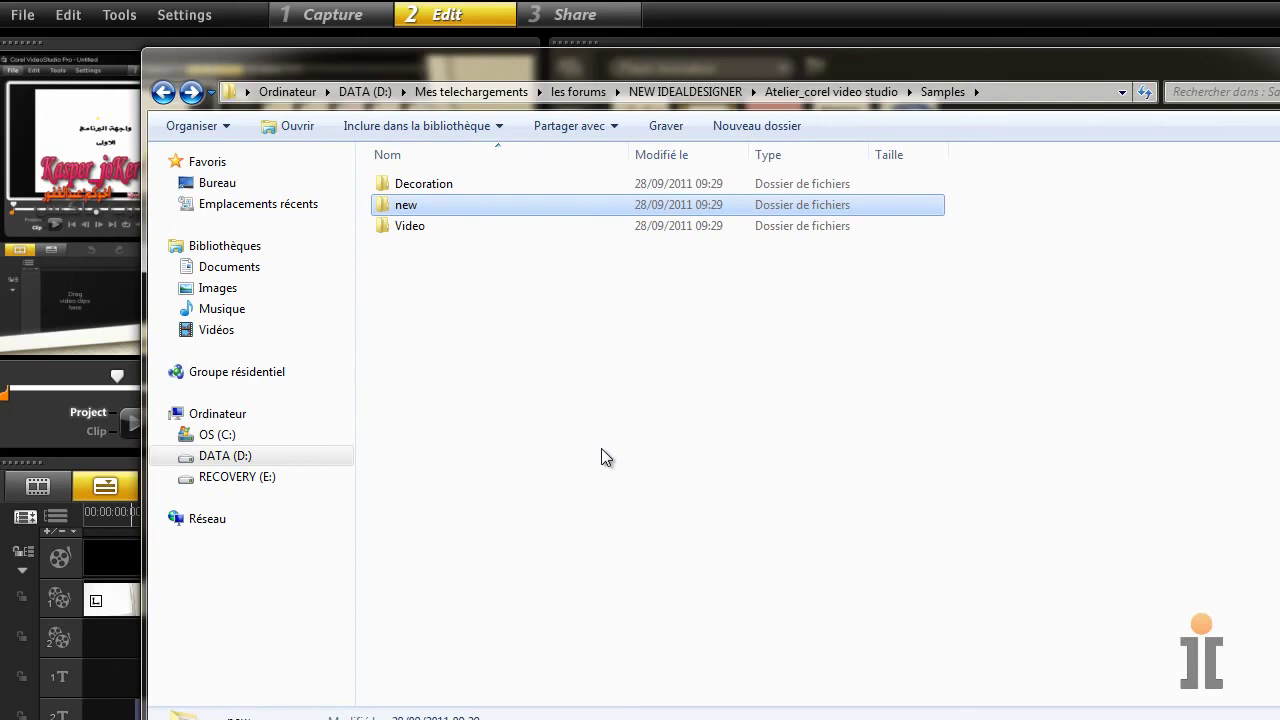
double_click(980, 74)
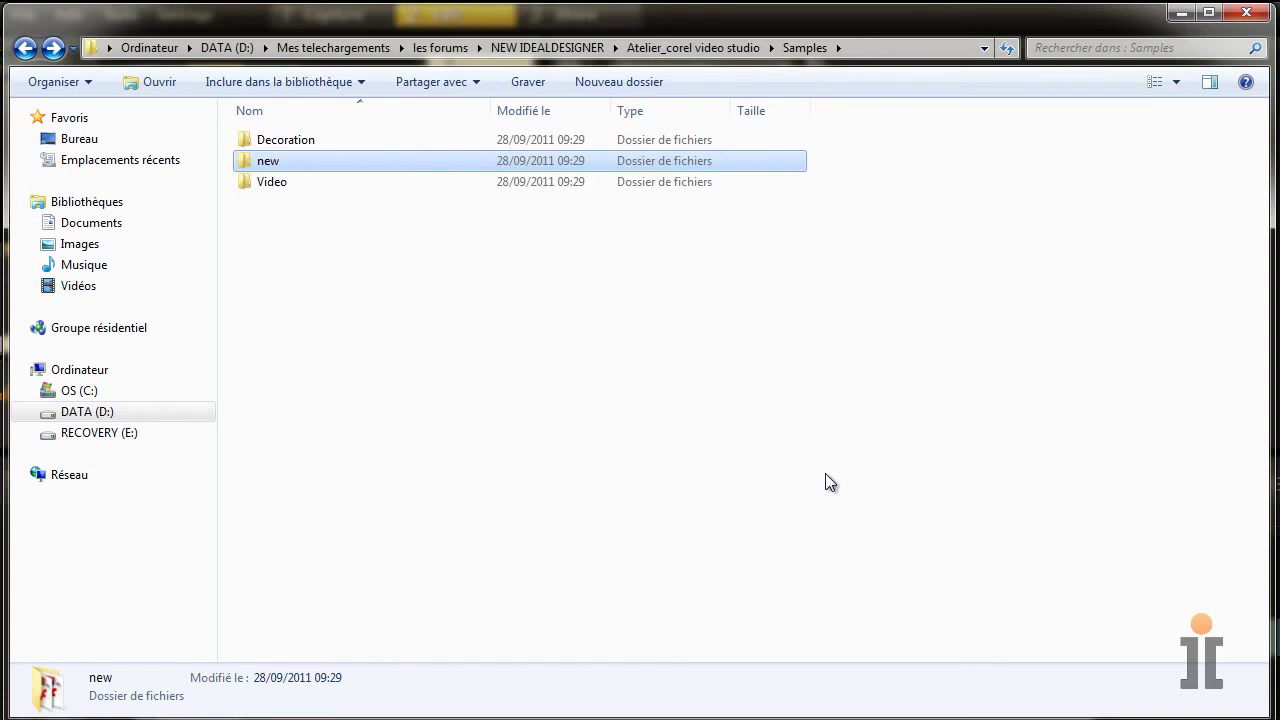
drag(720, 18, 885, 130)
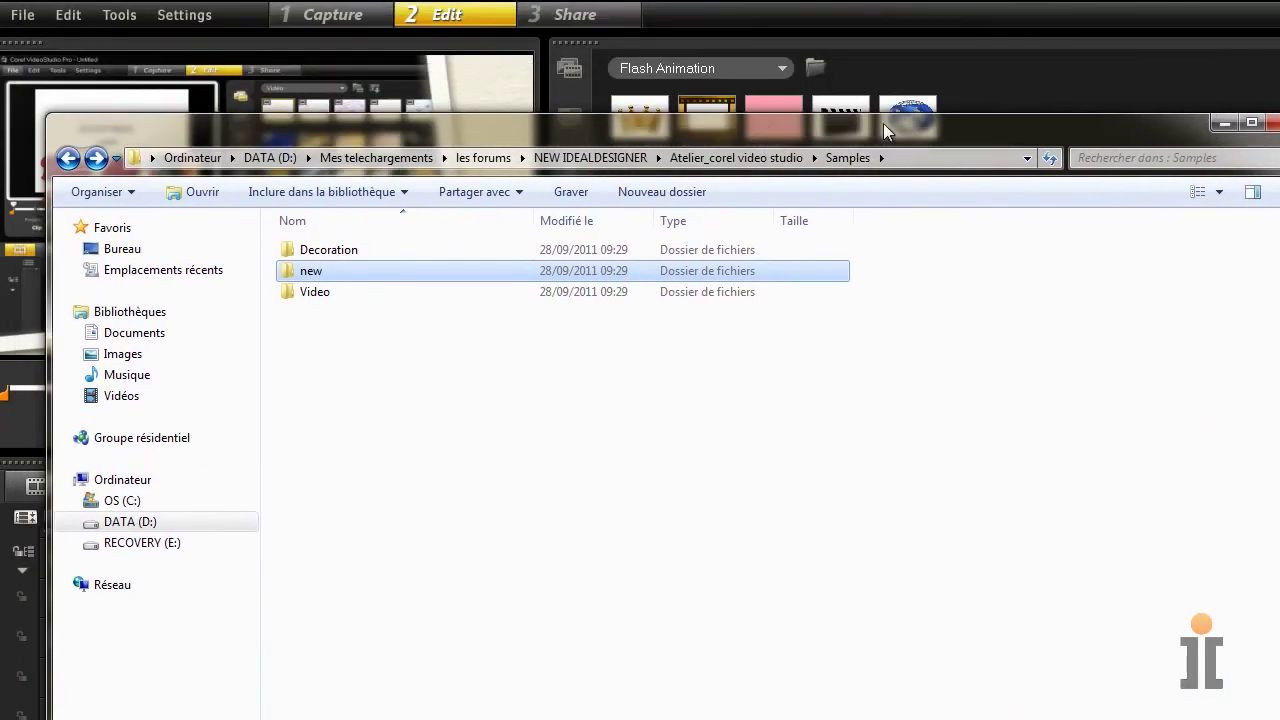
click(1225, 123)
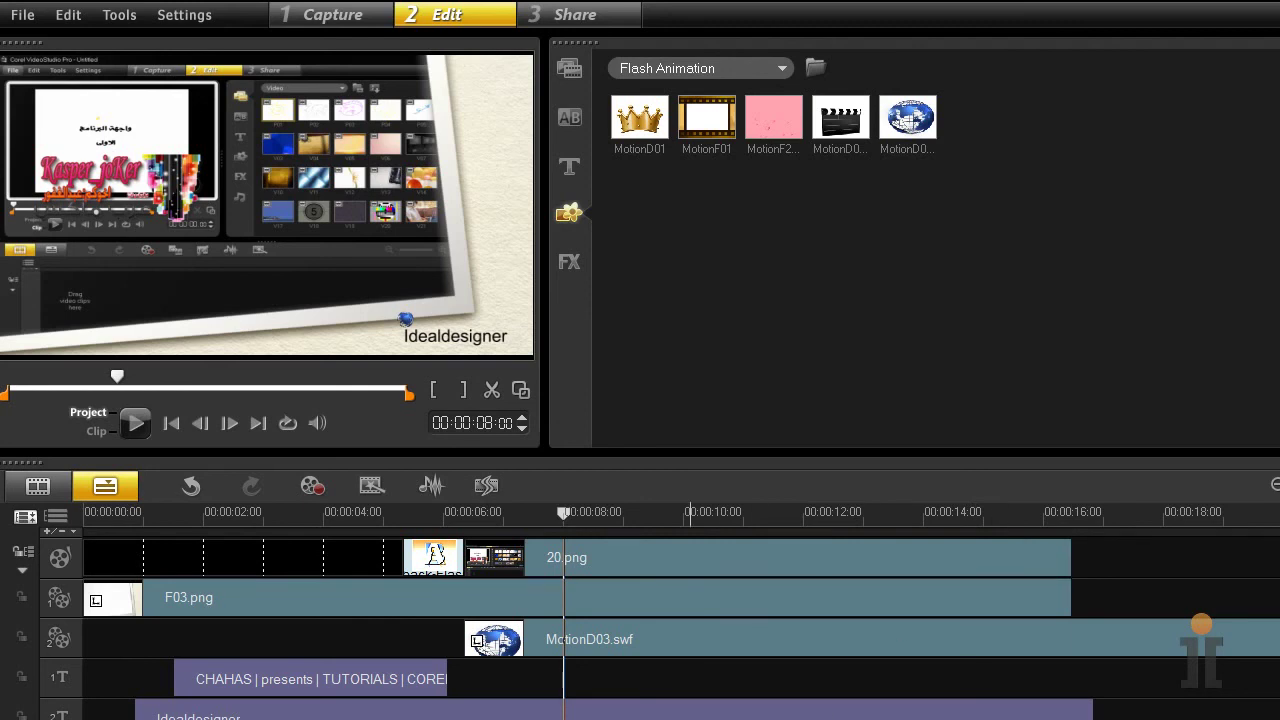
Step: Bring up Windows Explorer again to examine the Atelier_corel video studio folder, and return to the video project
key(alt+Tab)
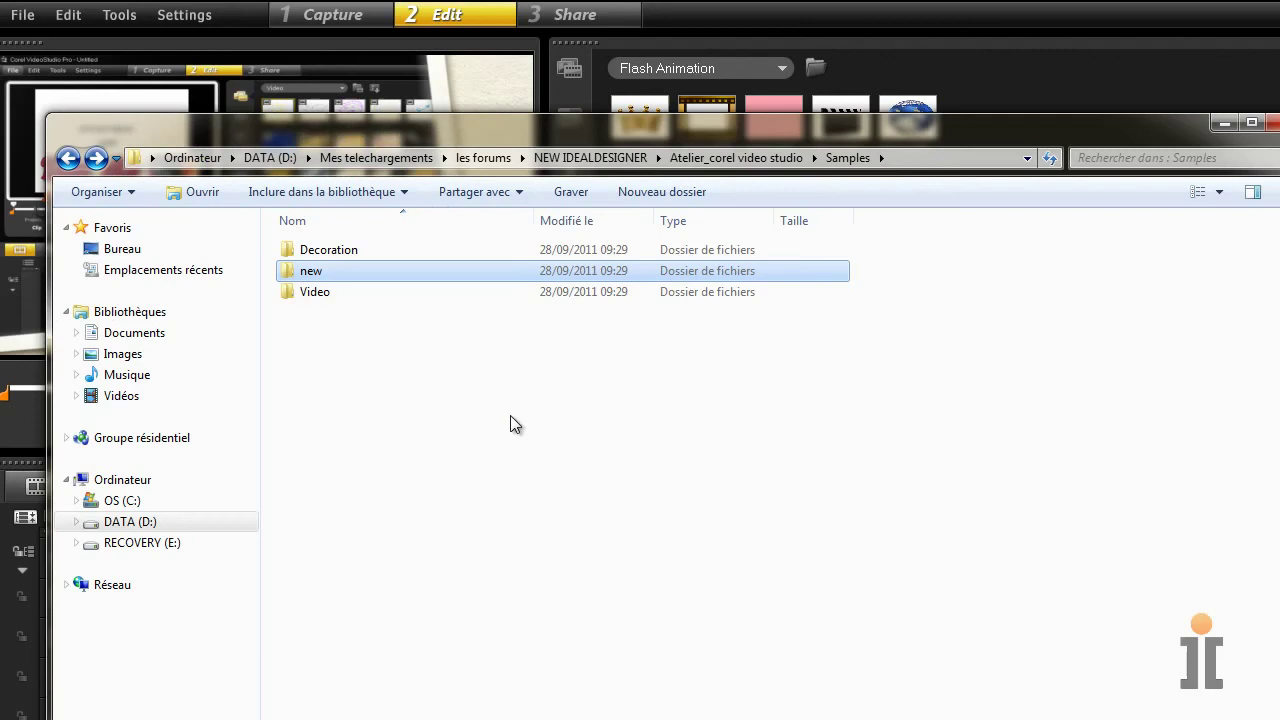
click(760, 157)
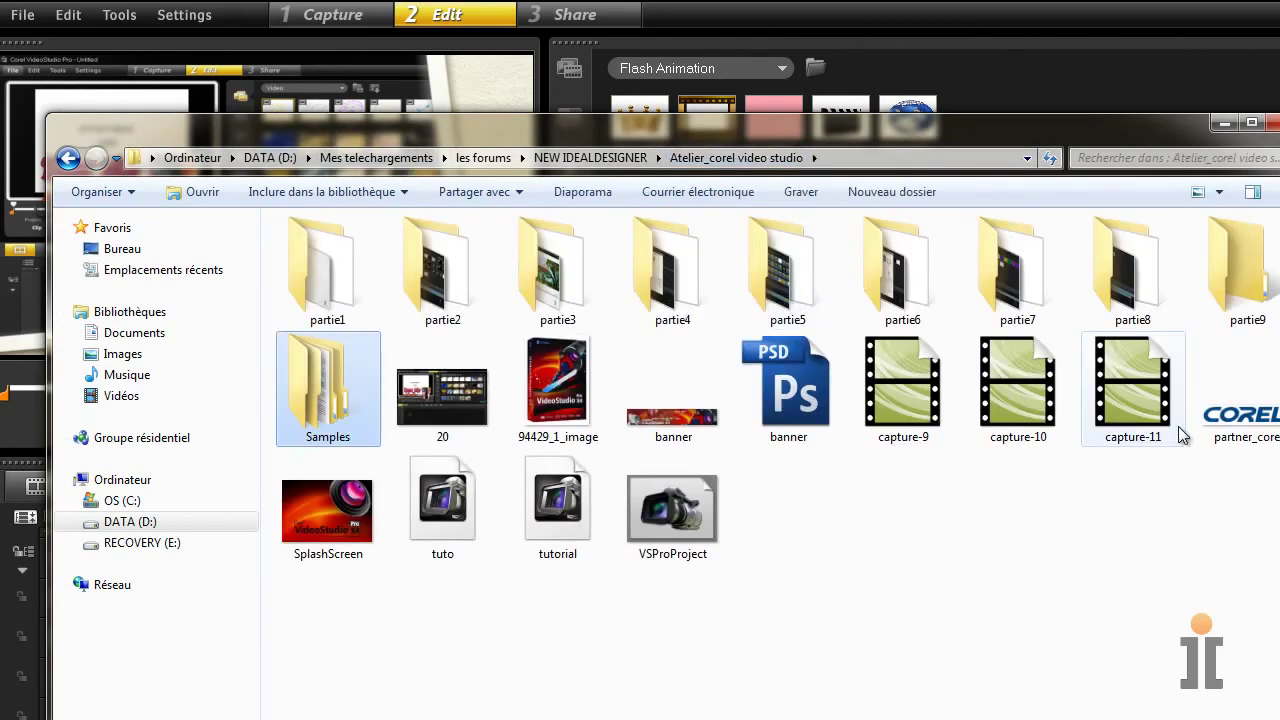
click(1223, 124)
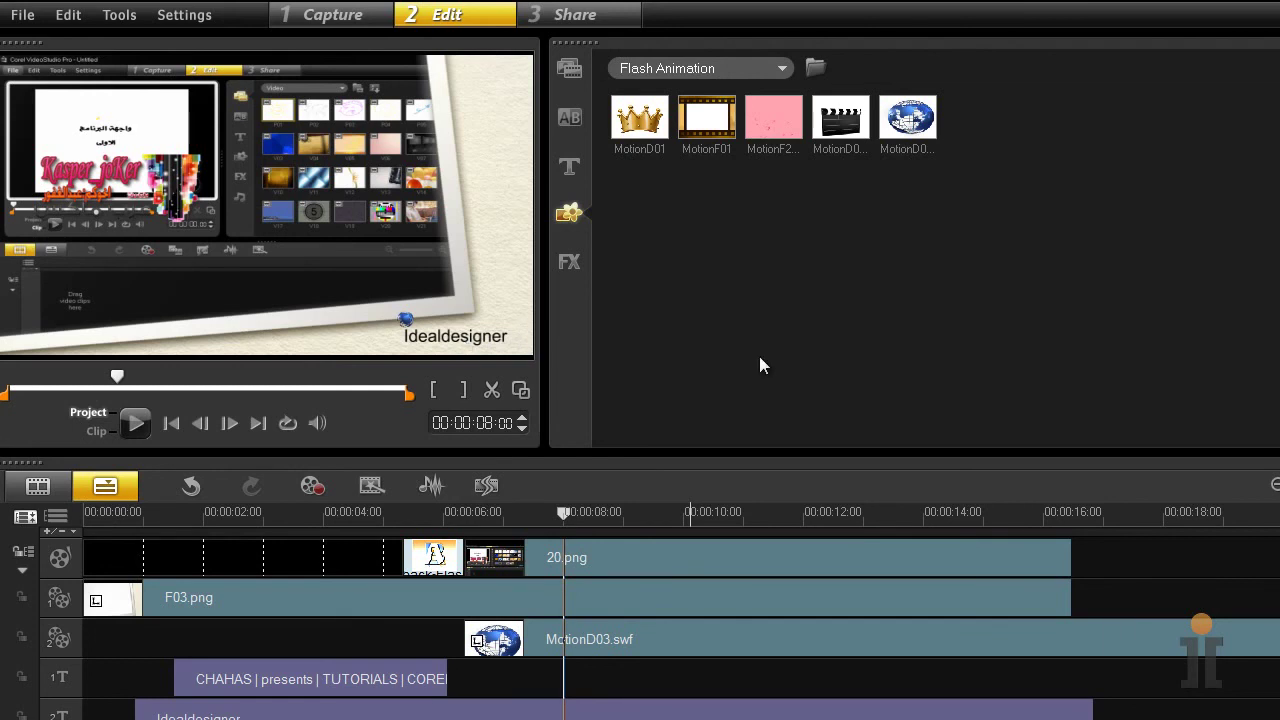
key(F10)
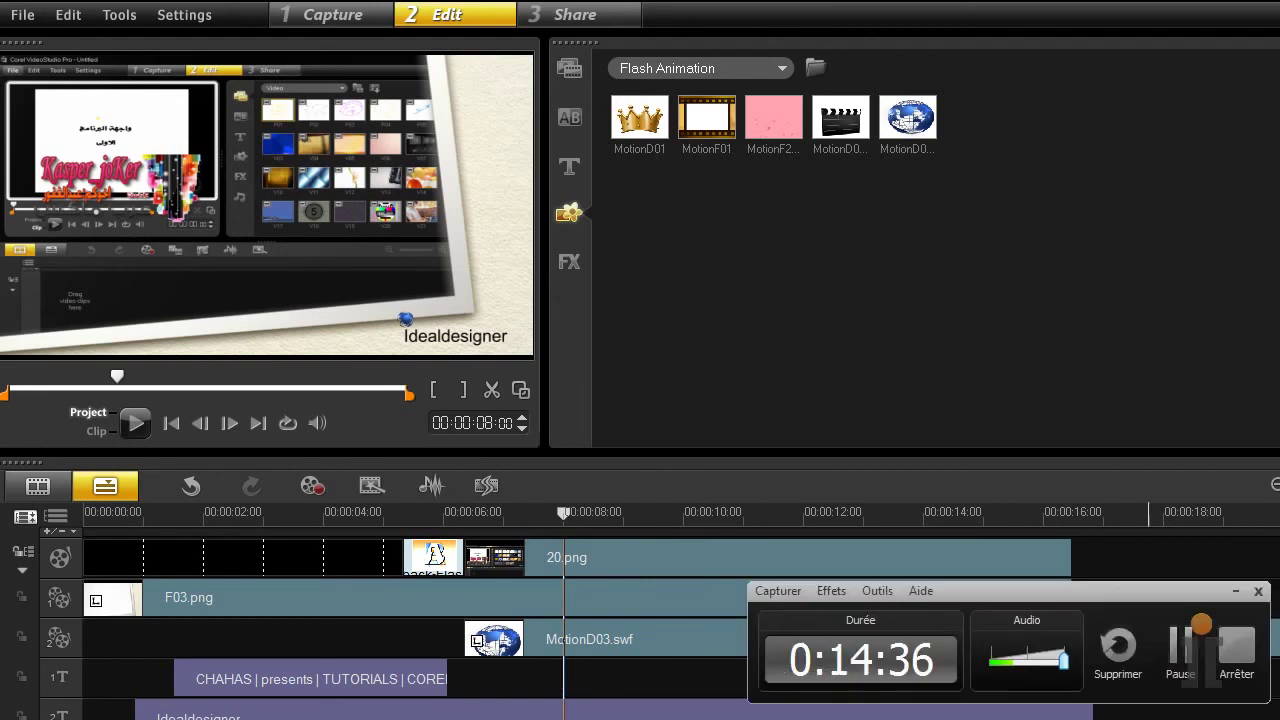